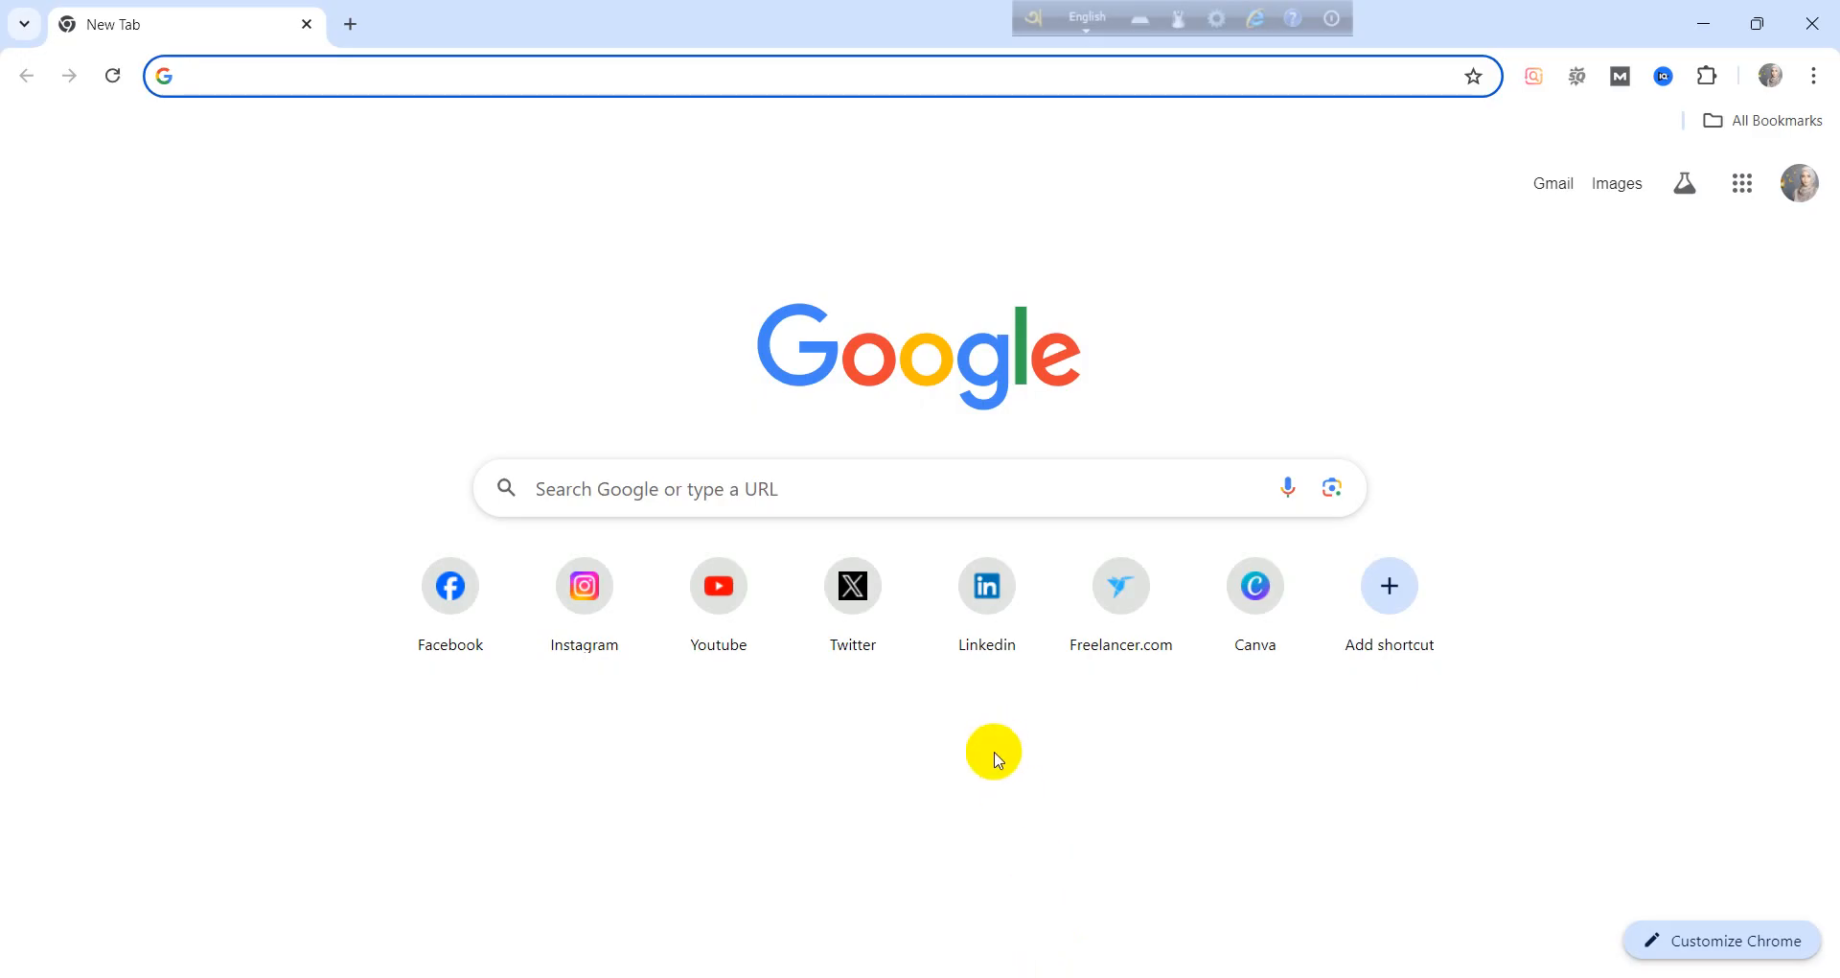
Search Google for "canva design" and open the Canva website from the results
click(840, 495)
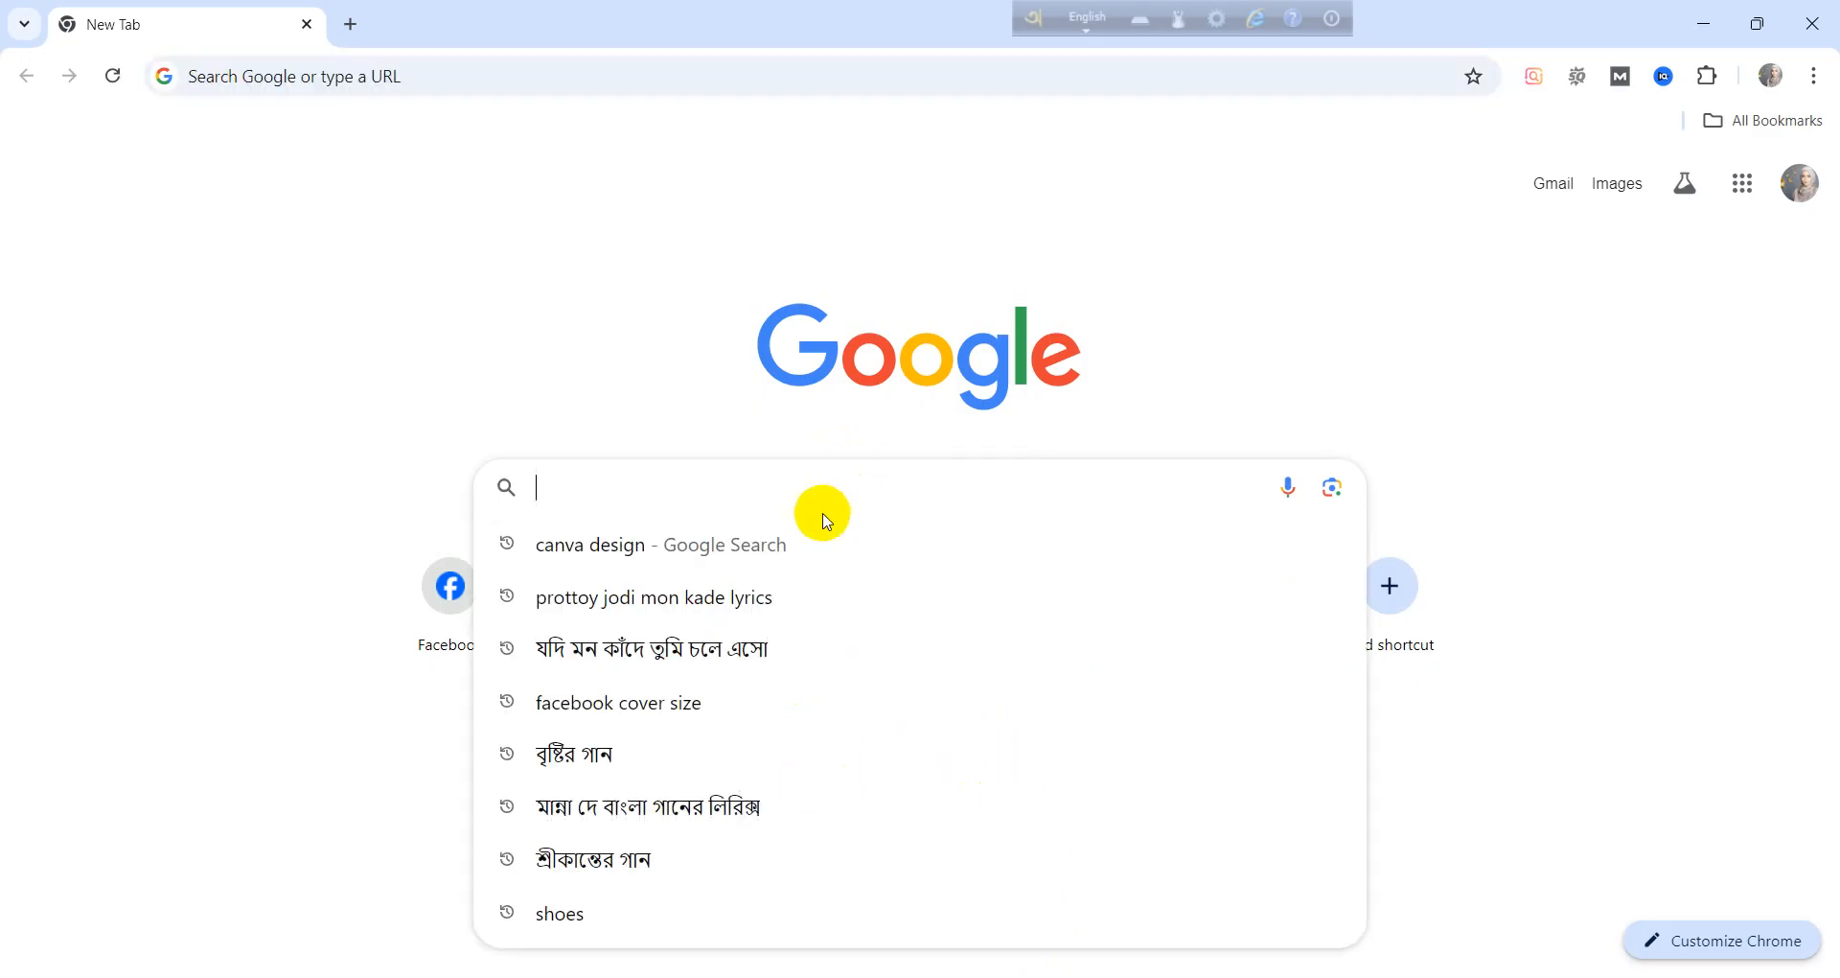
click(809, 535)
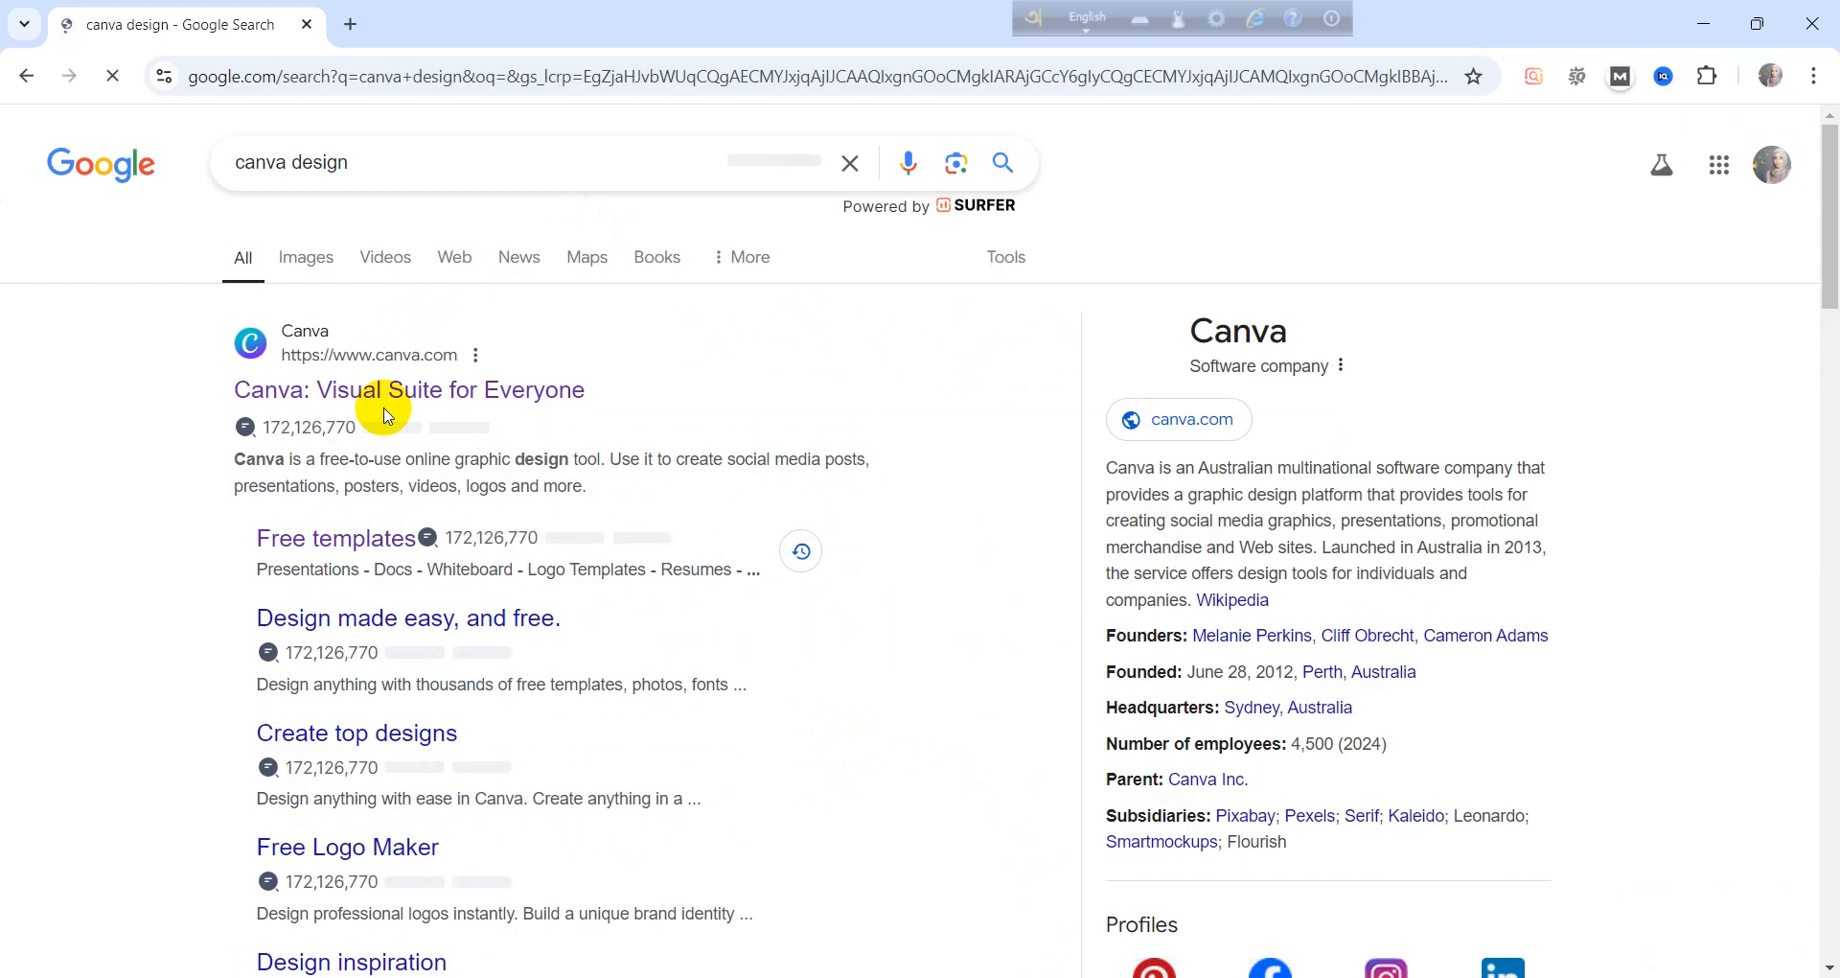
click(402, 391)
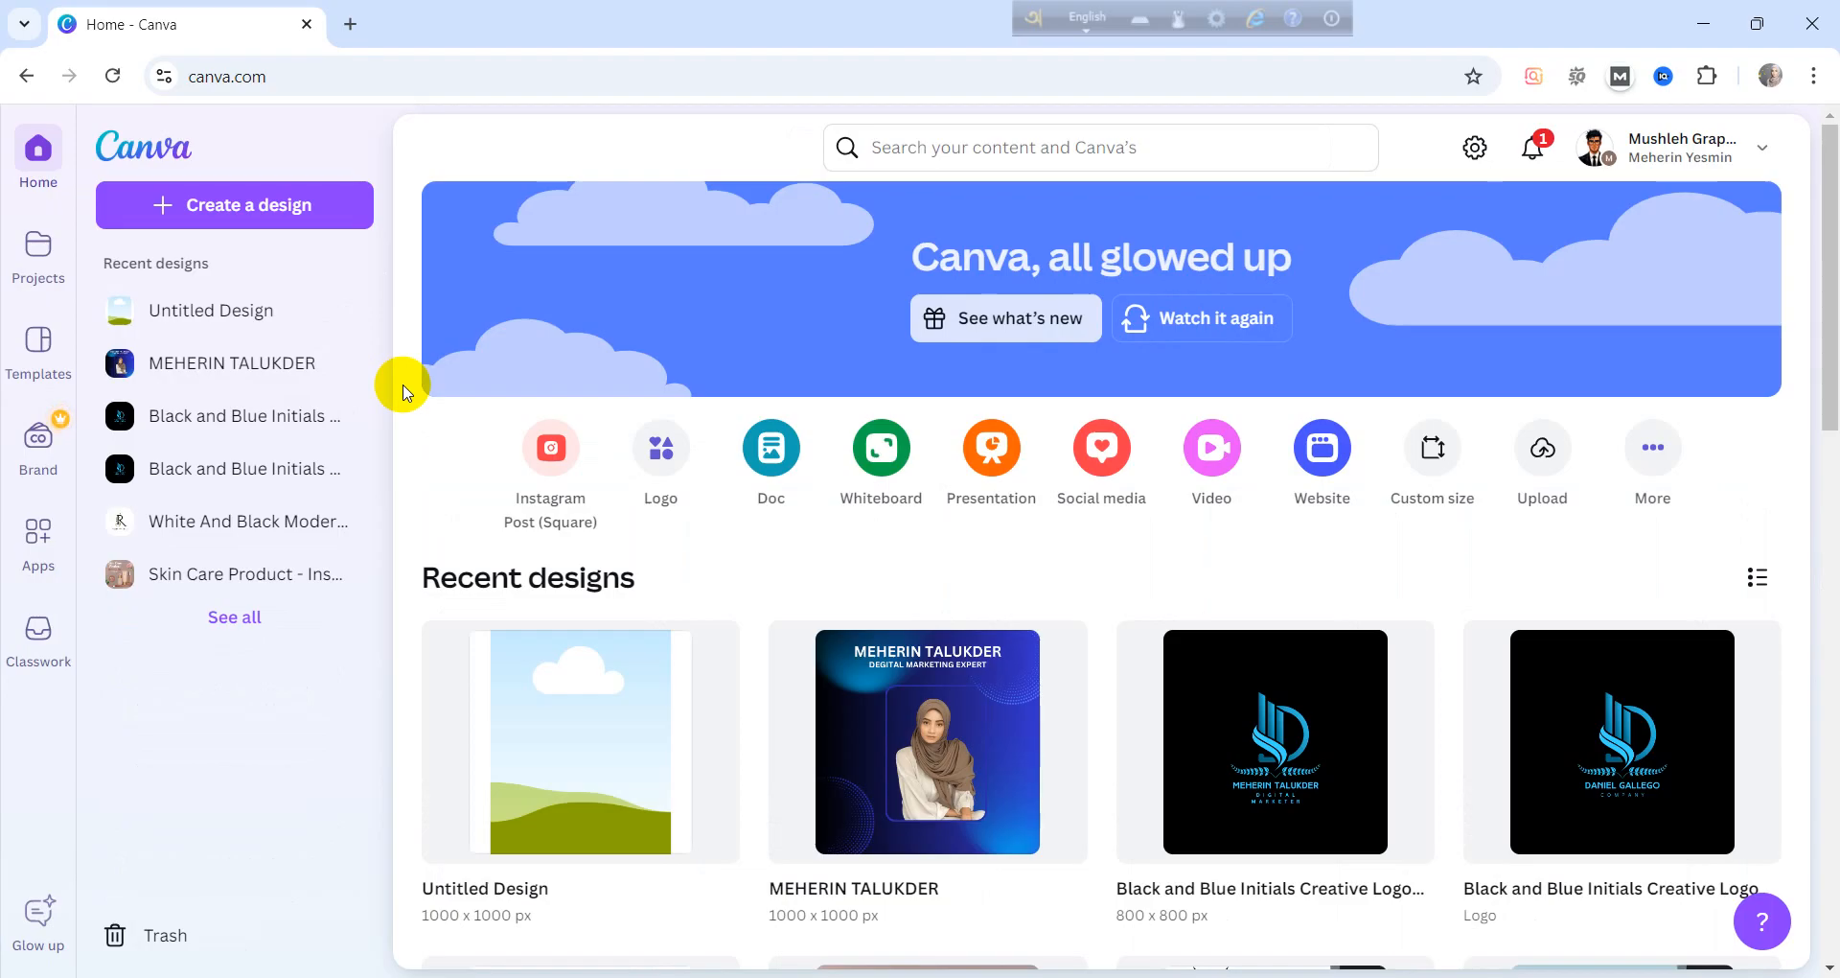
Upload the portrait of the woman in a brown hijab from the Assignment ETC folder as the start of a new design
click(197, 207)
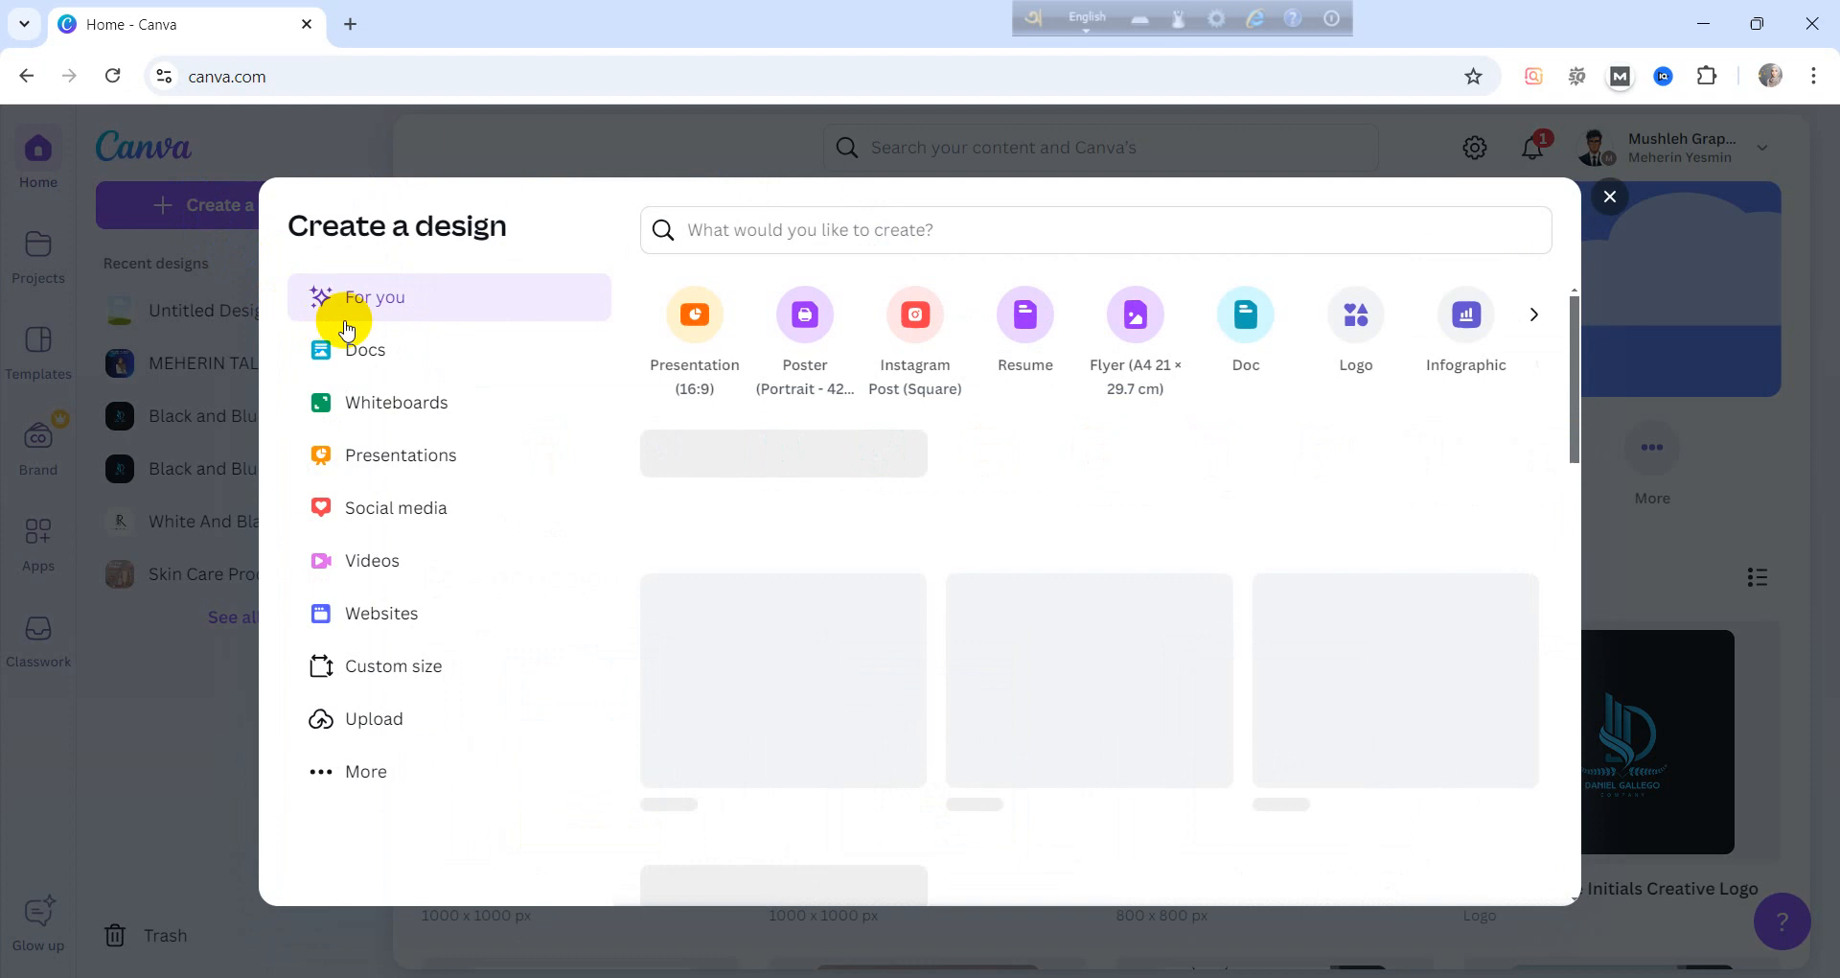
click(403, 733)
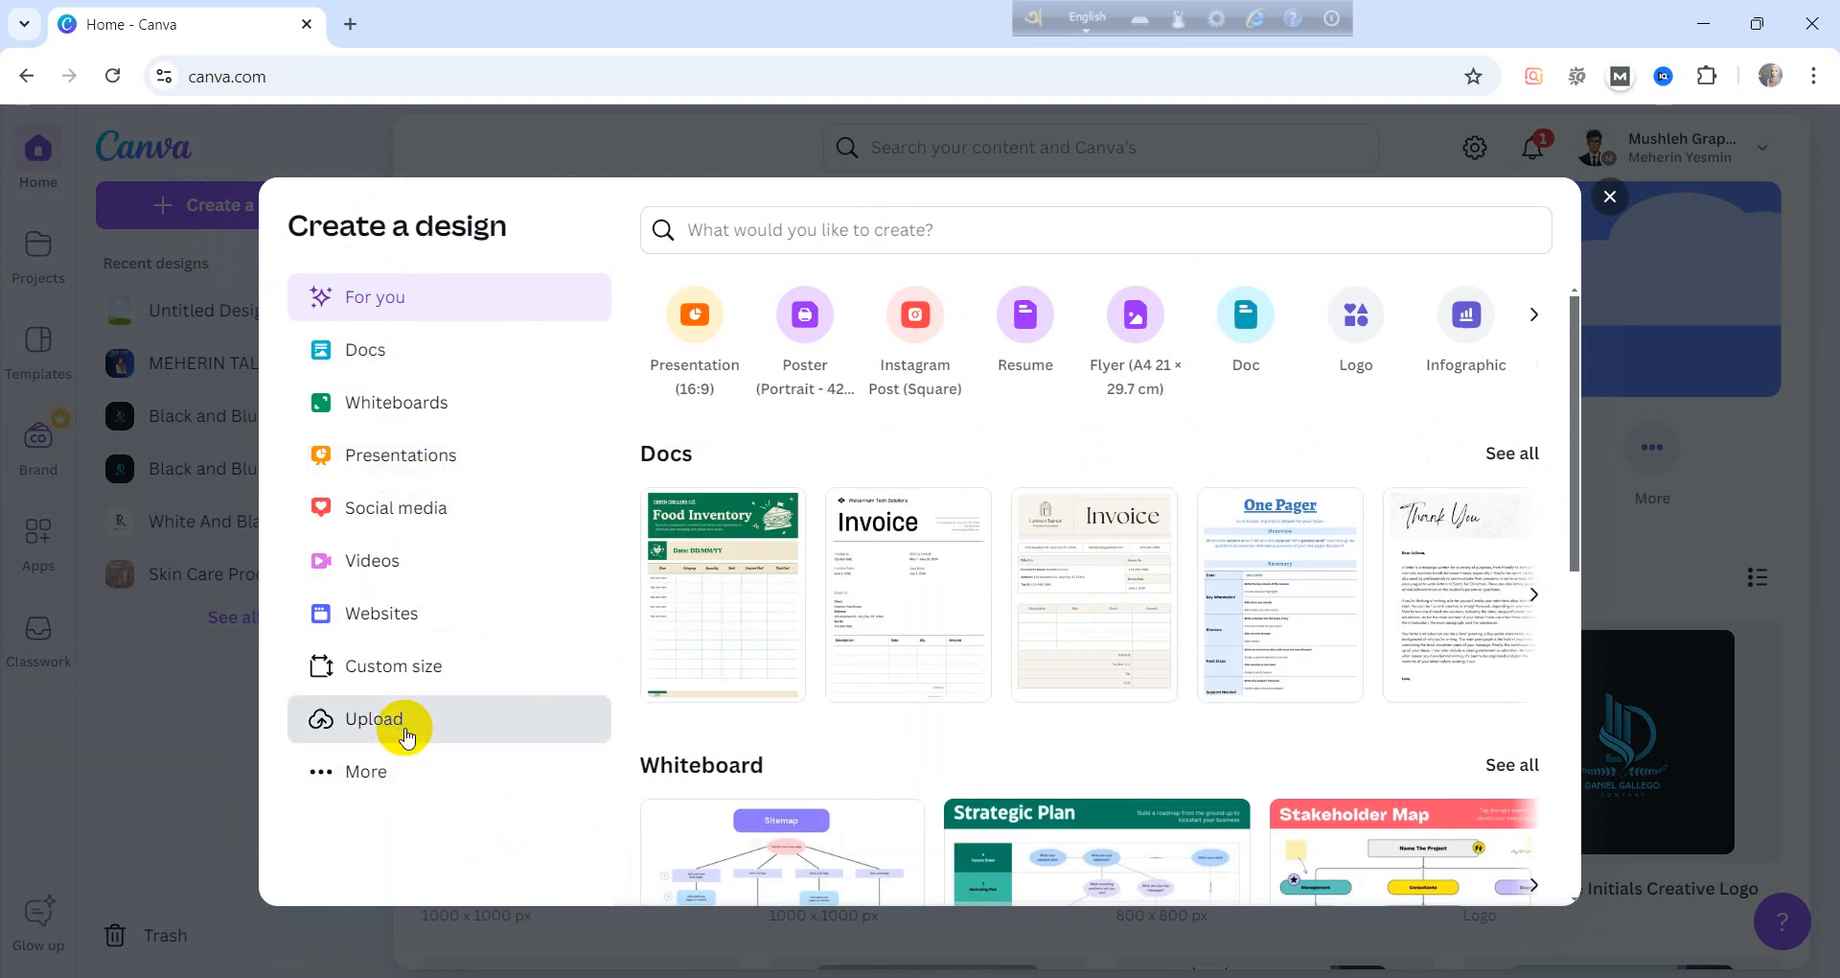
click(1061, 738)
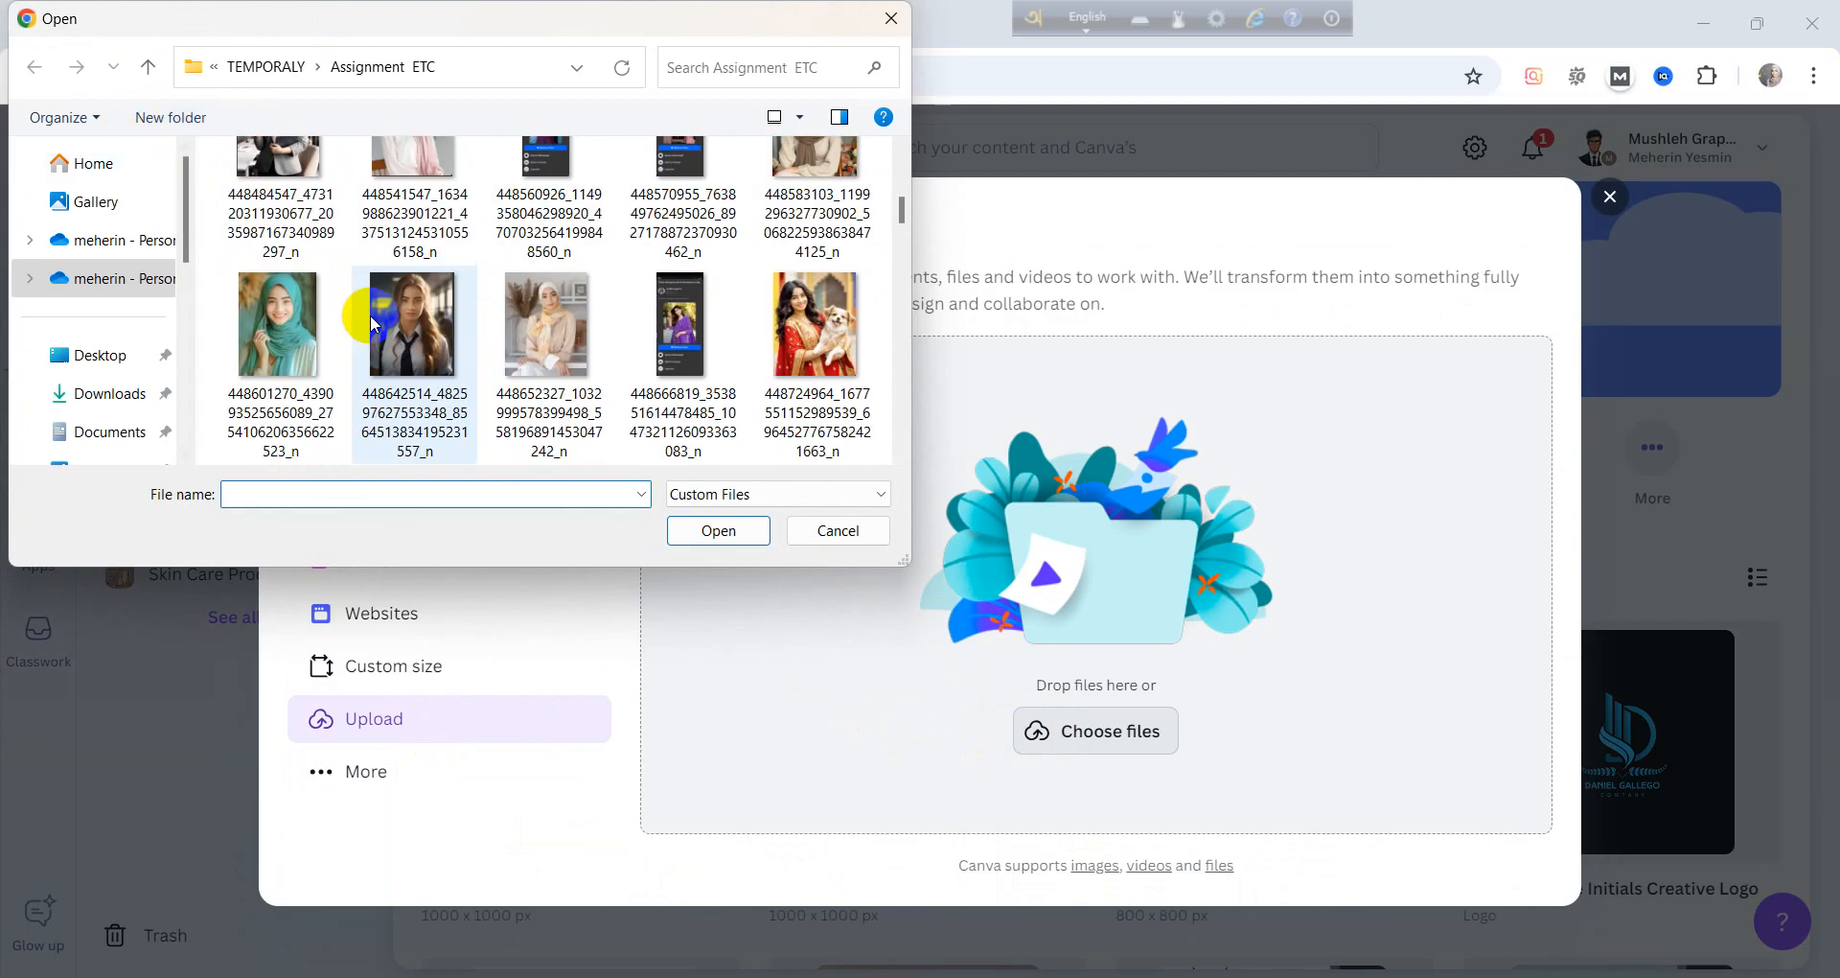
scroll(369, 316, down, 5)
scroll(364, 307, up, 4)
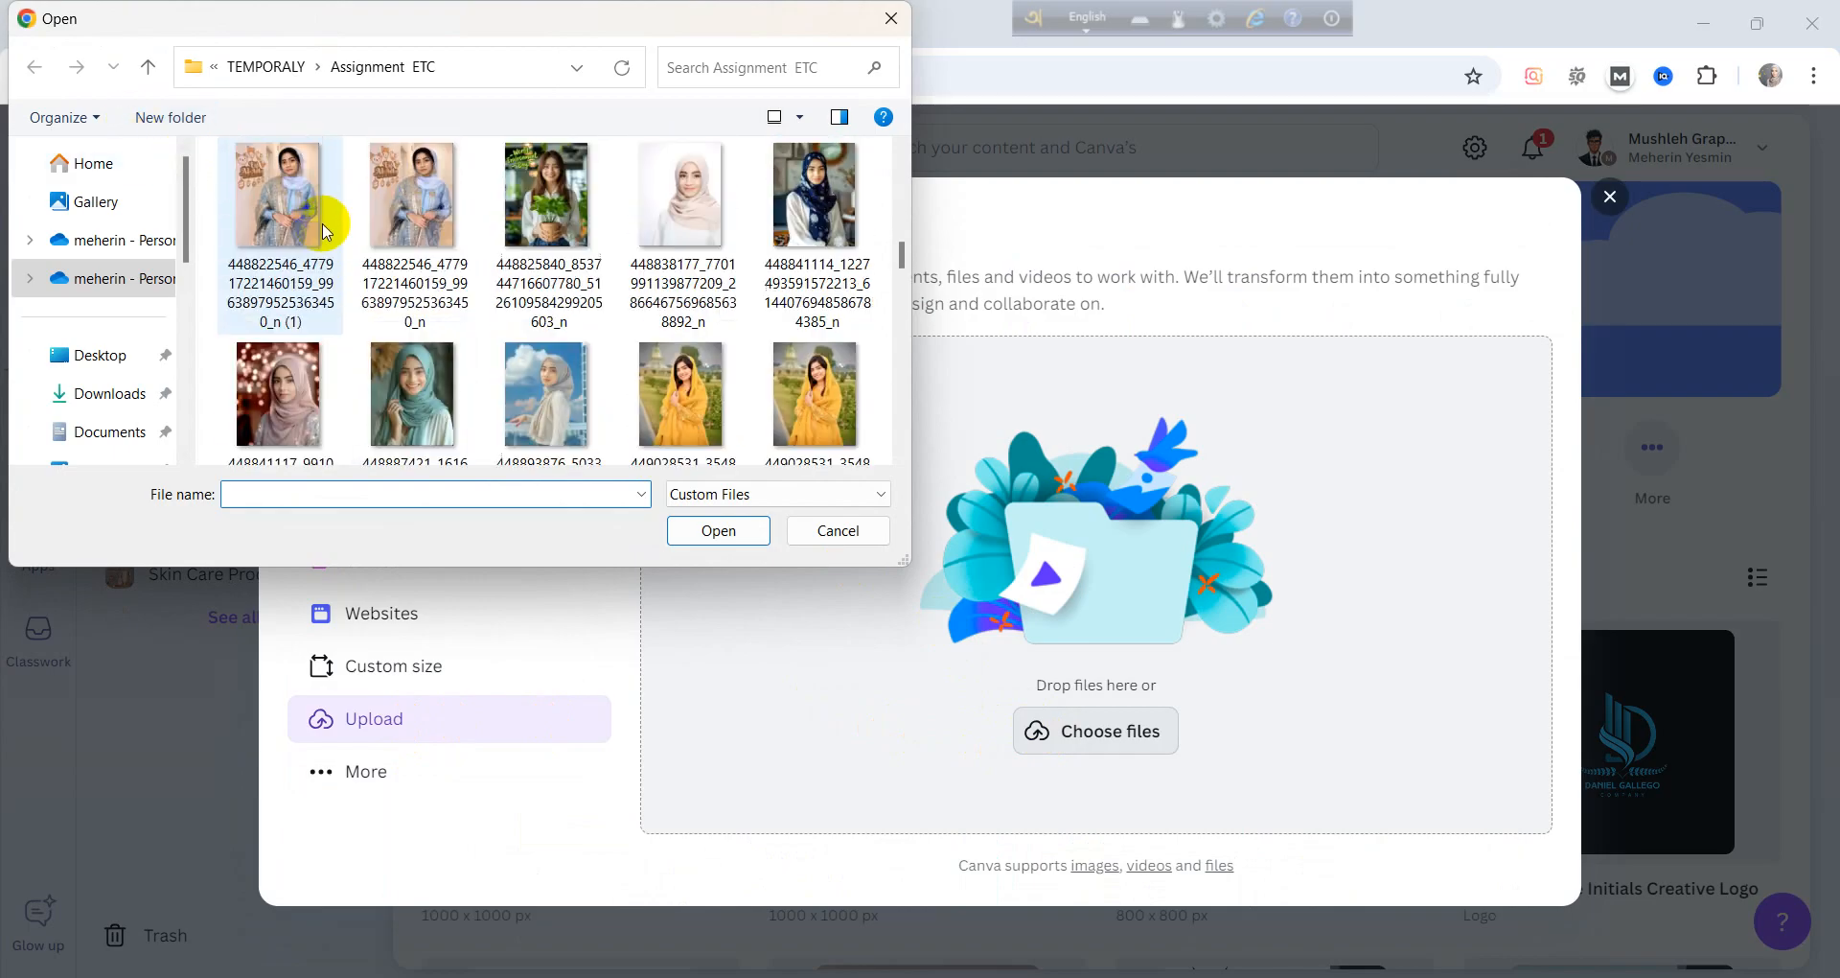
scroll(317, 257, up, 1)
click(270, 388)
click(741, 534)
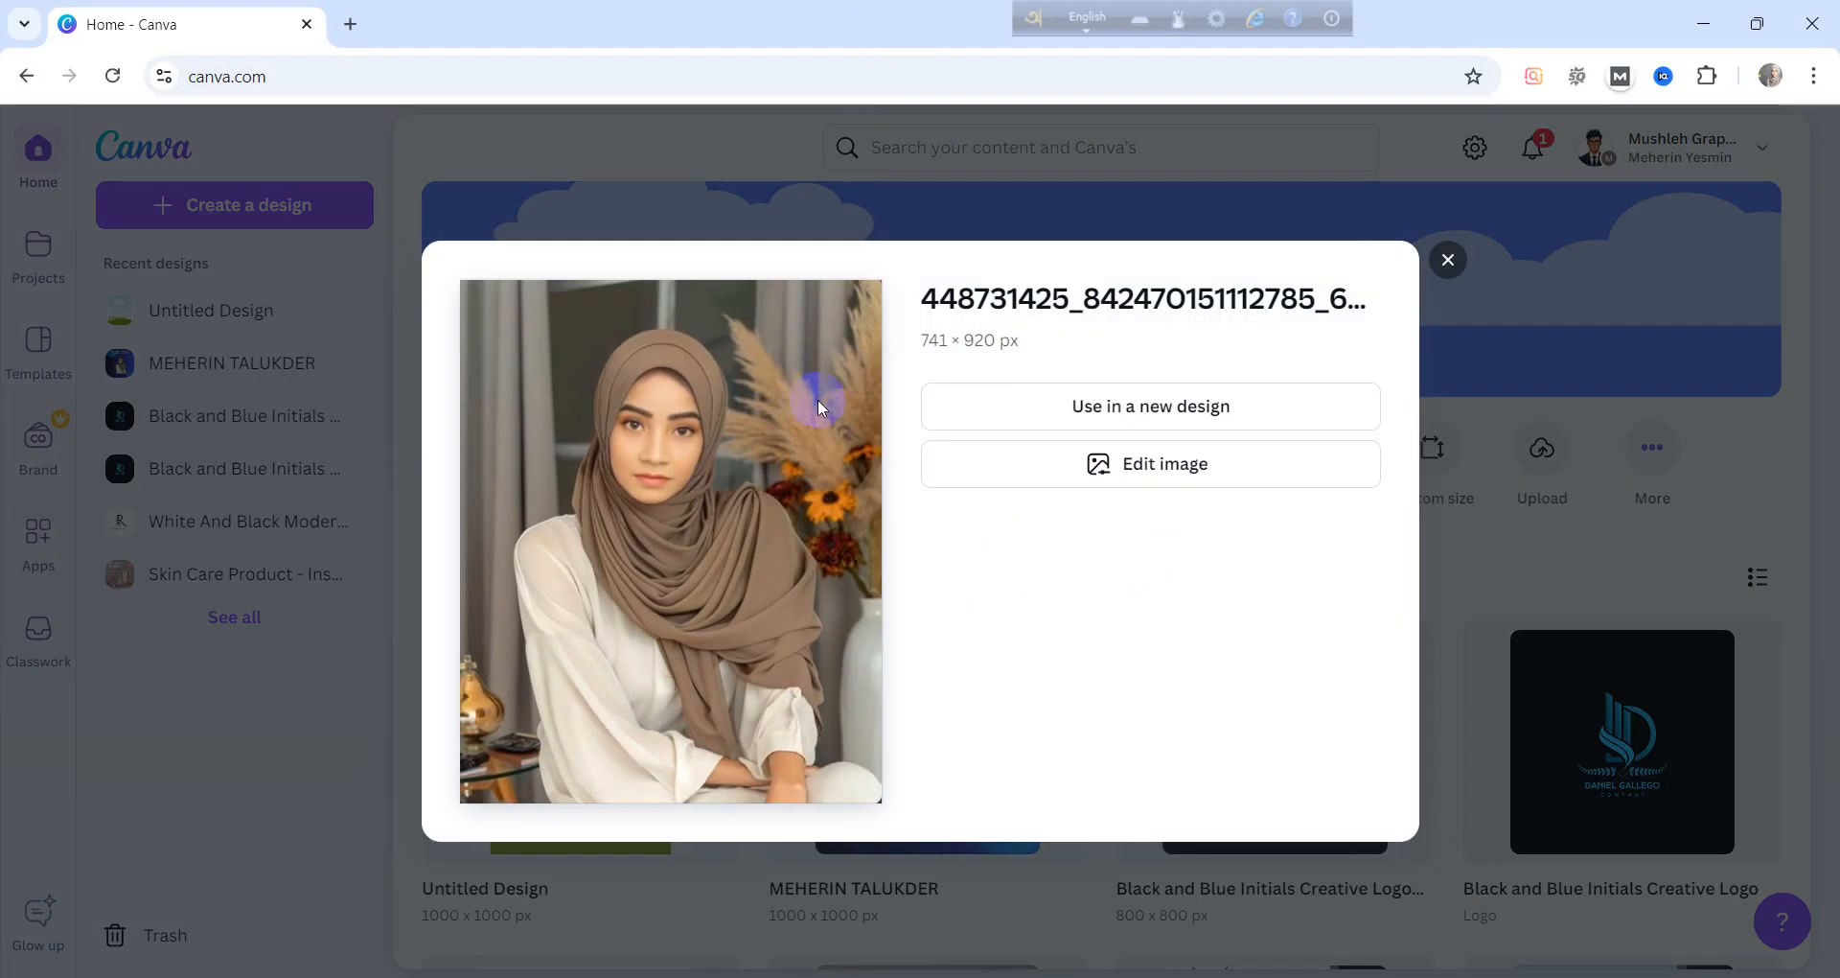
Use the uploaded photo in a new custom-size design and set its width to 1000 px
click(1077, 422)
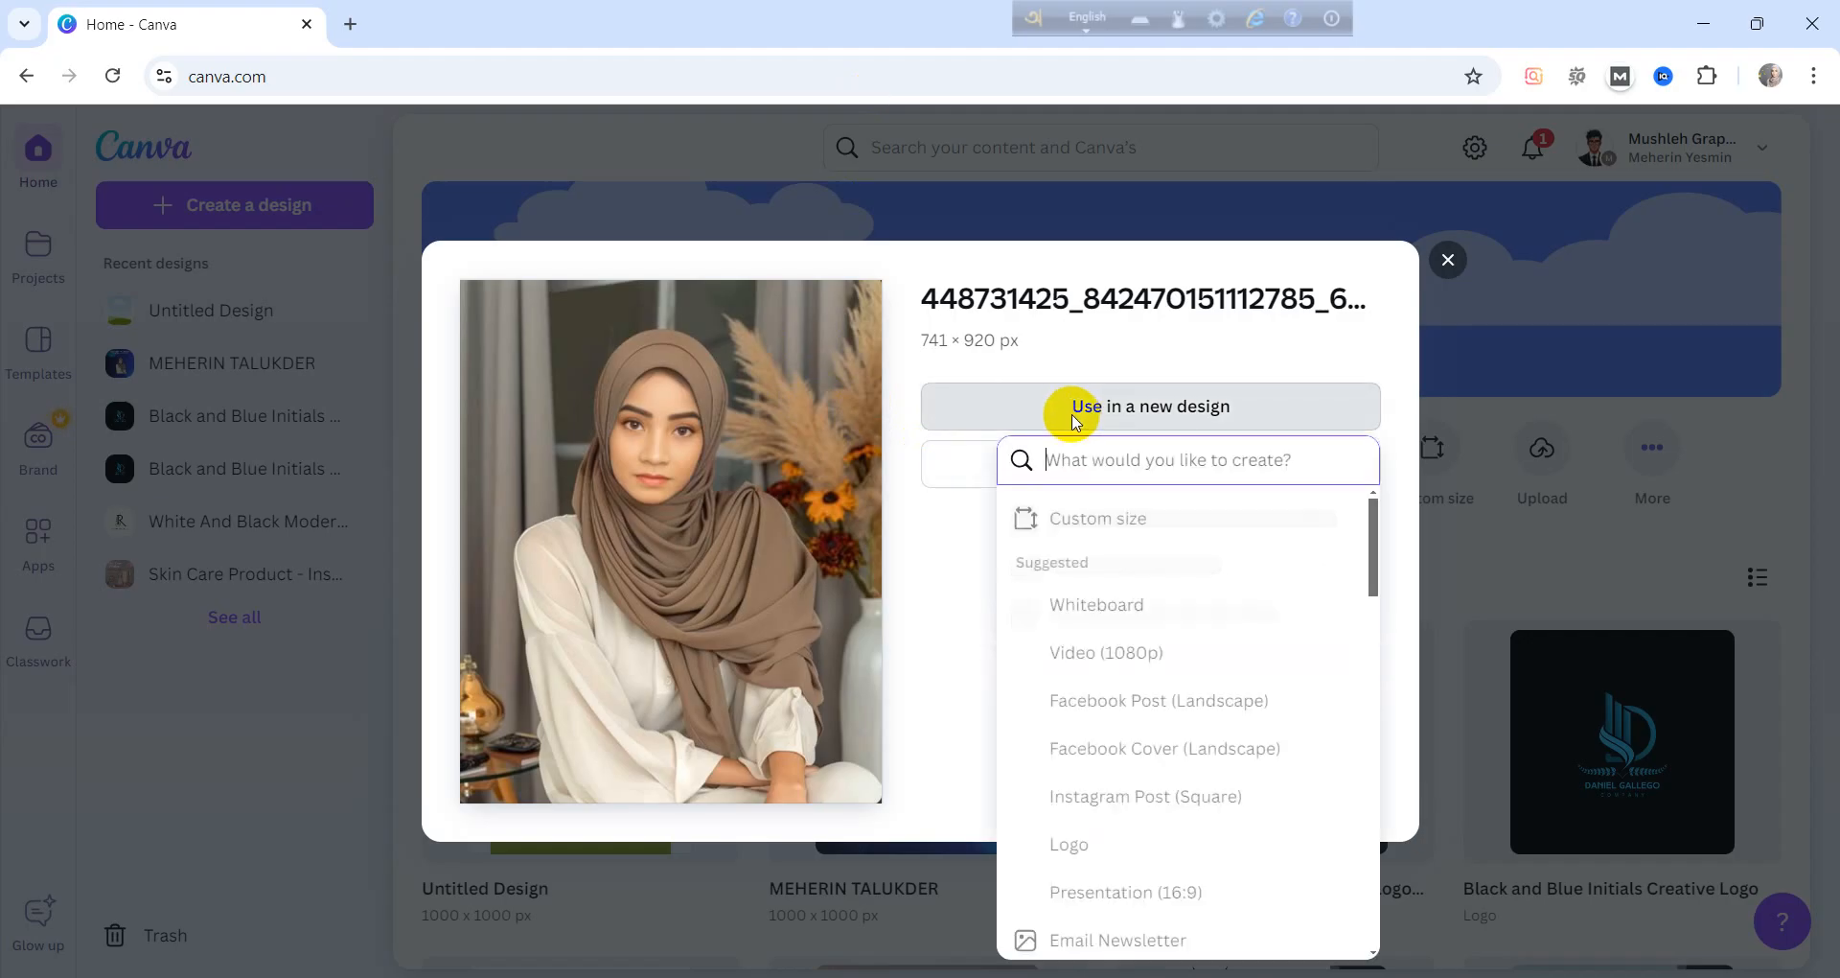
click(1095, 521)
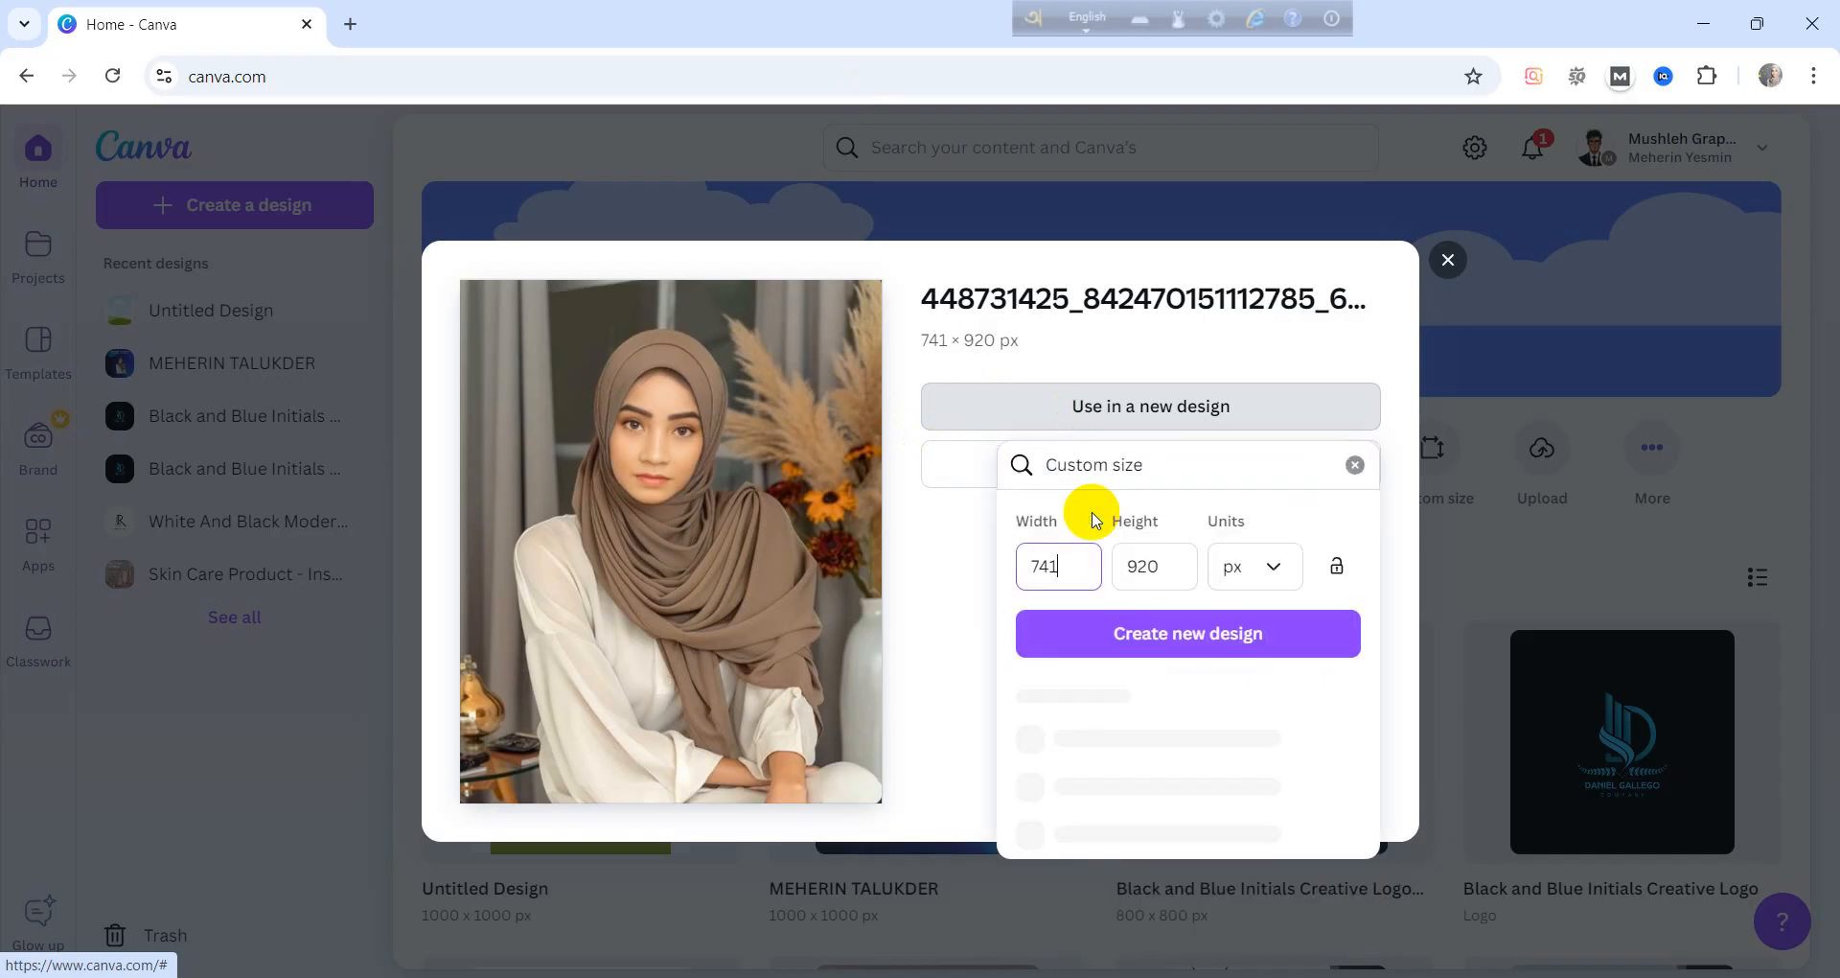
click(1073, 558)
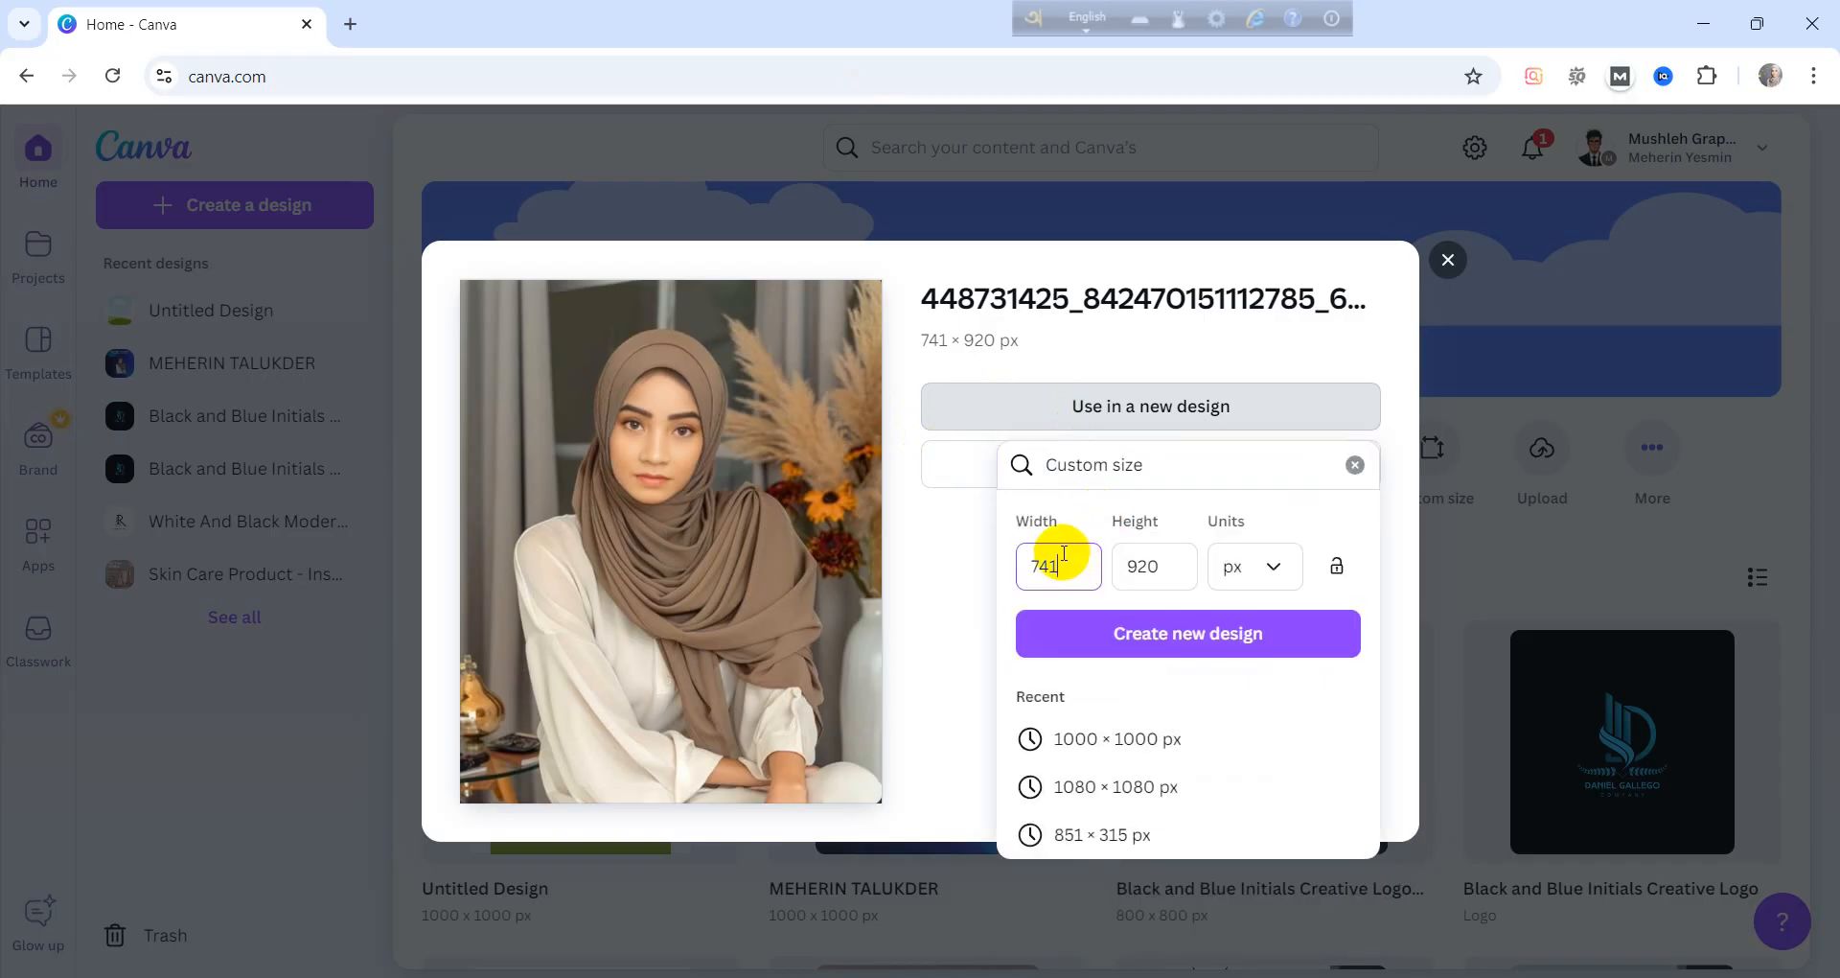
key(BackSpace)
key(BackSpace)
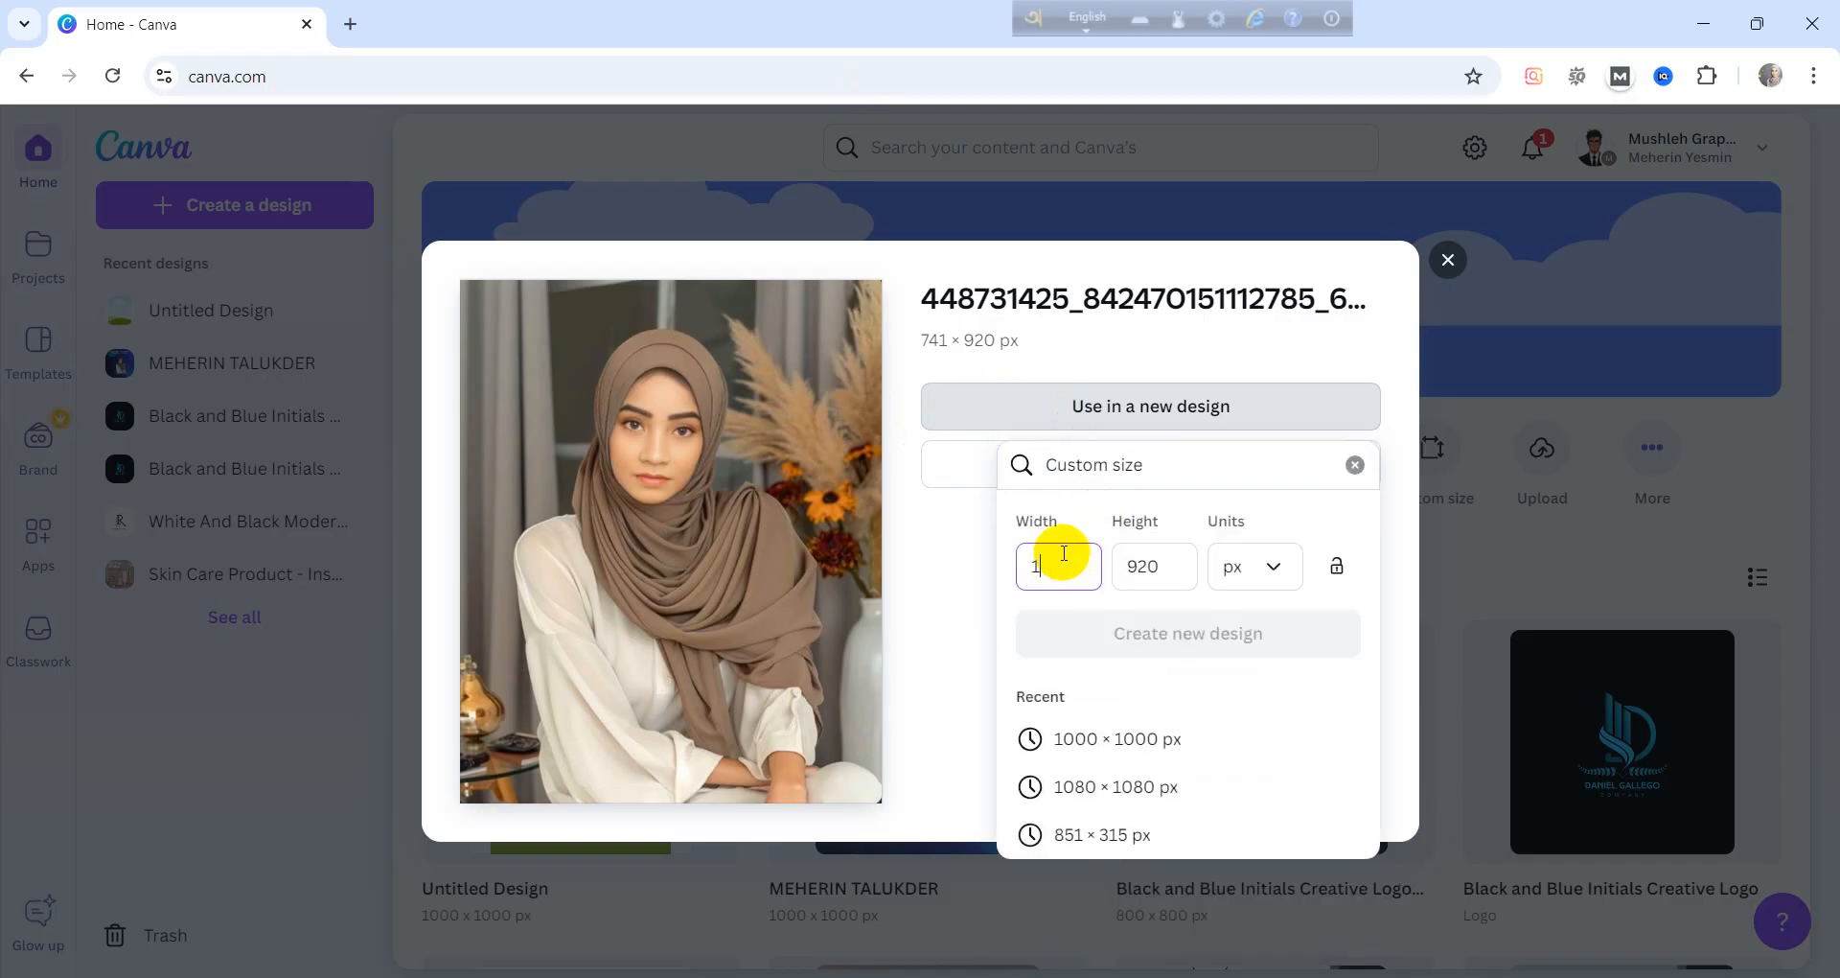
text(1000)
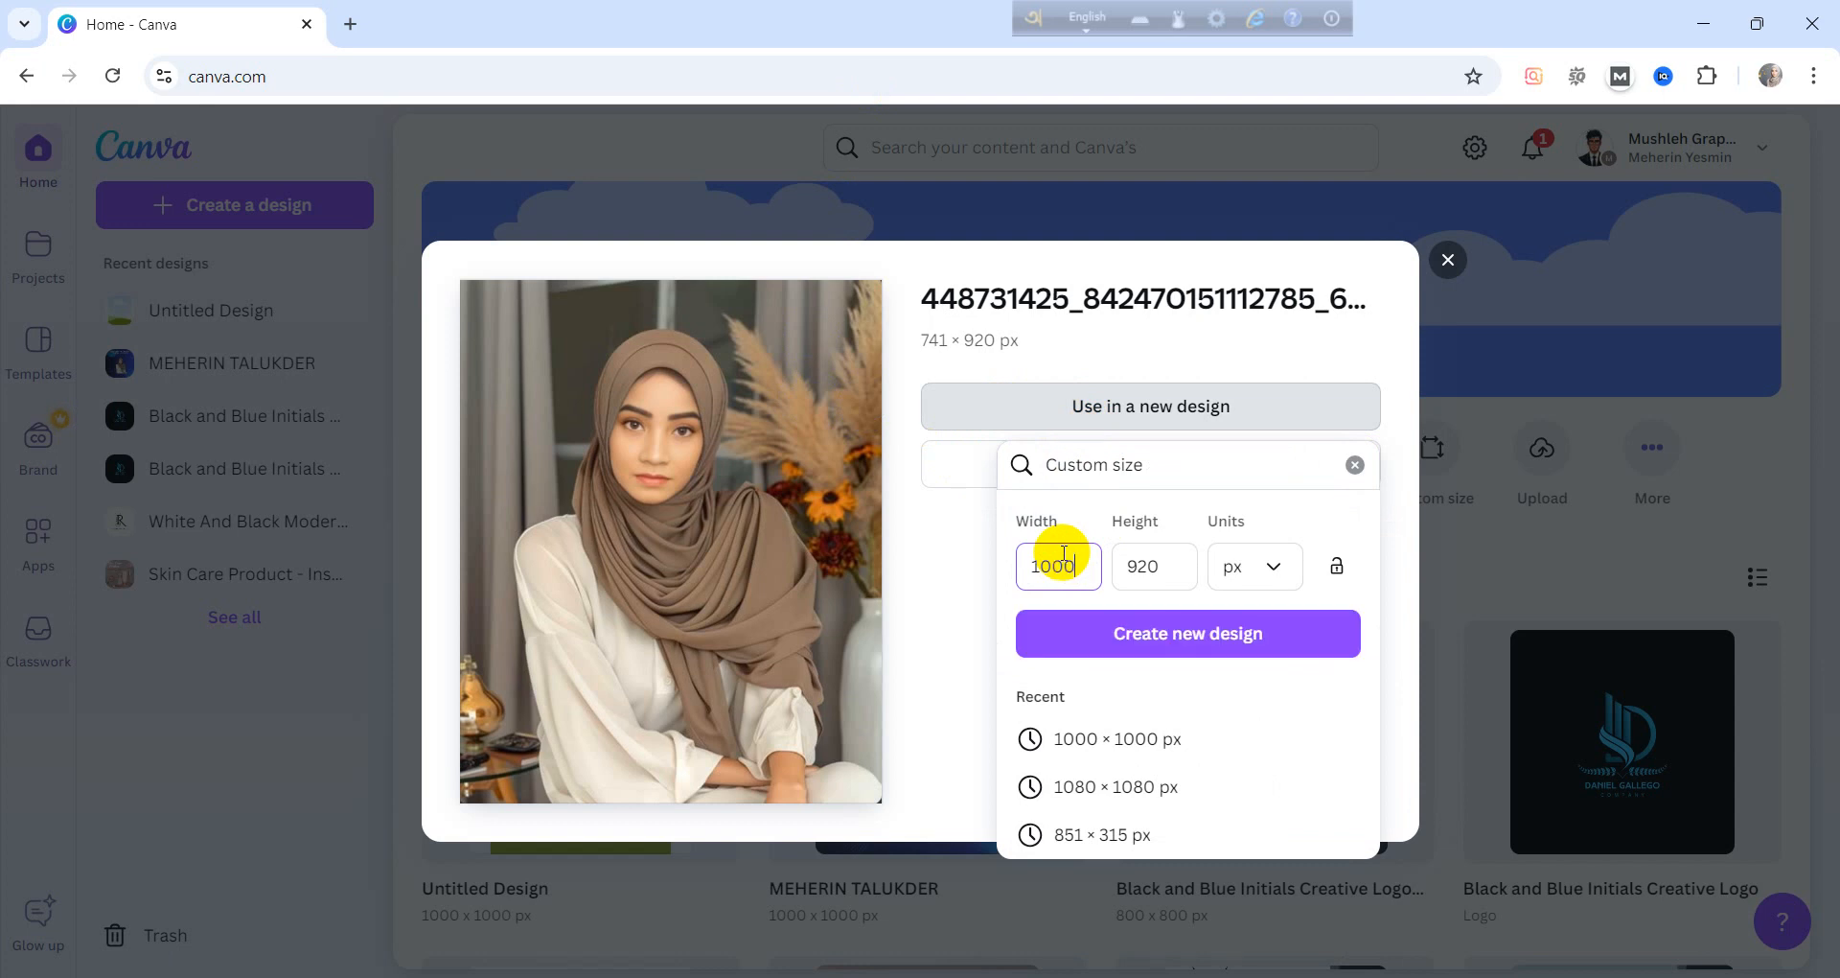
Set the custom height to 1000 with px as the unit and create the new design
click(1161, 562)
key(BackSpace)
key(BackSpace)
key(BackSpace)
text(1000)
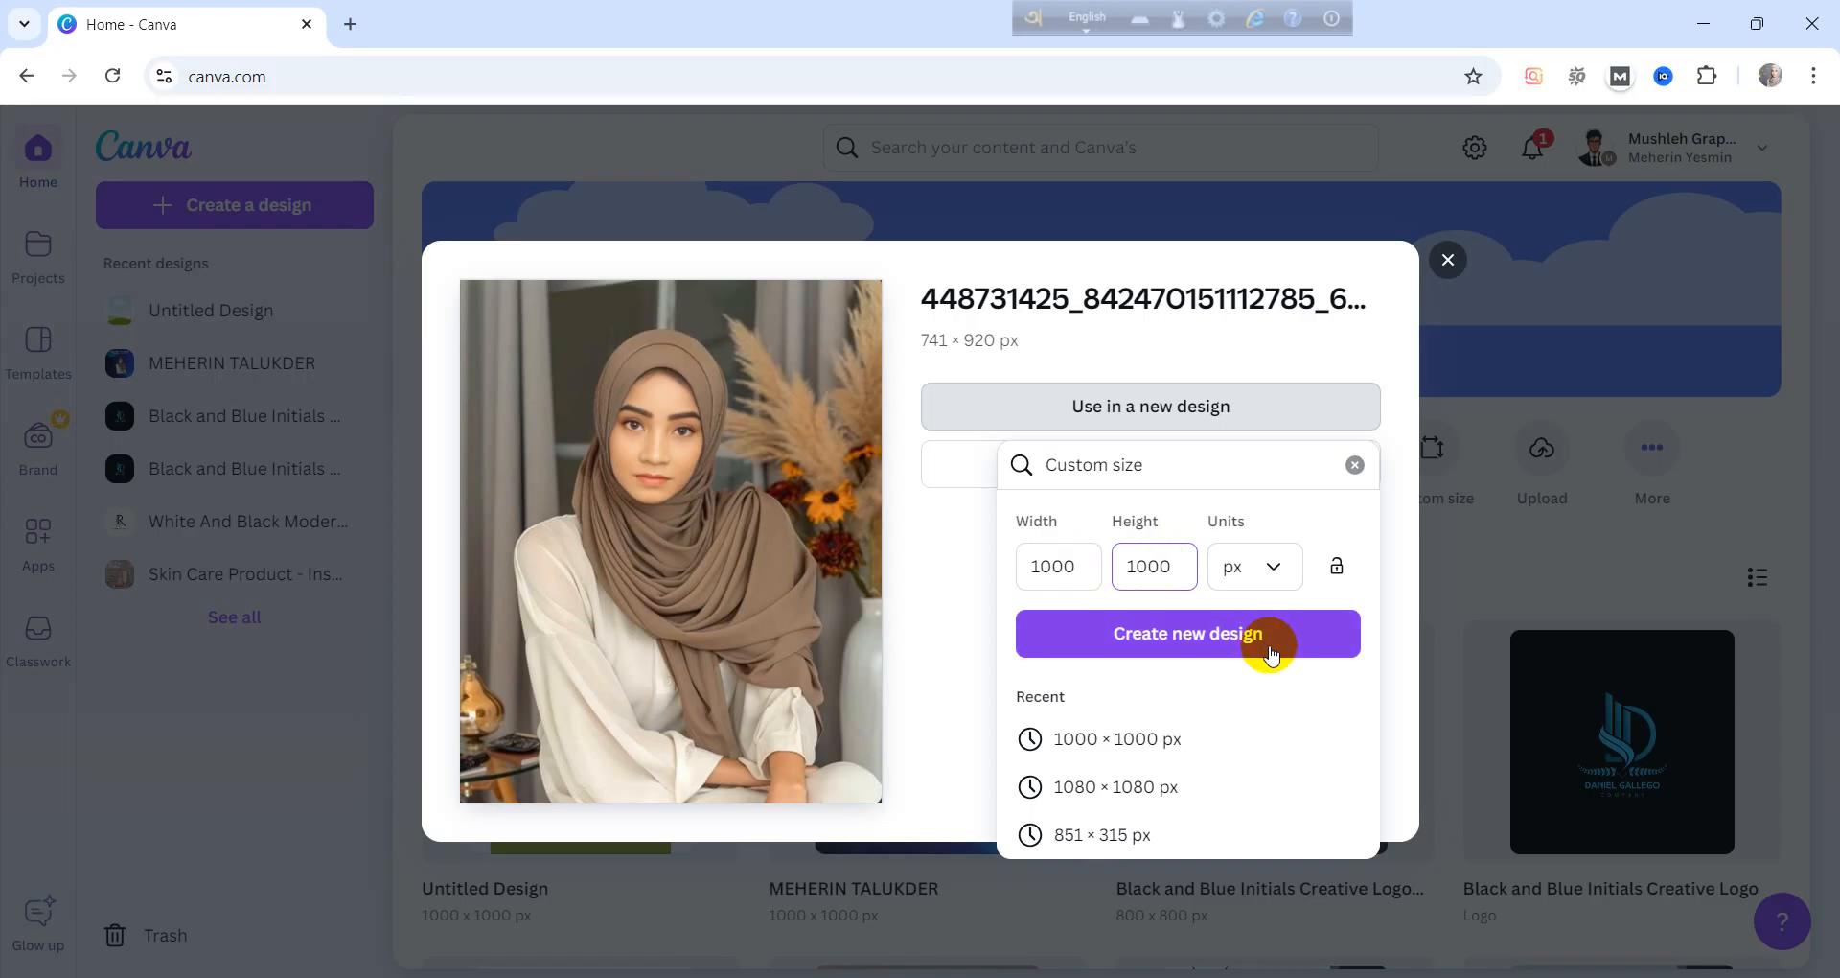
click(1274, 566)
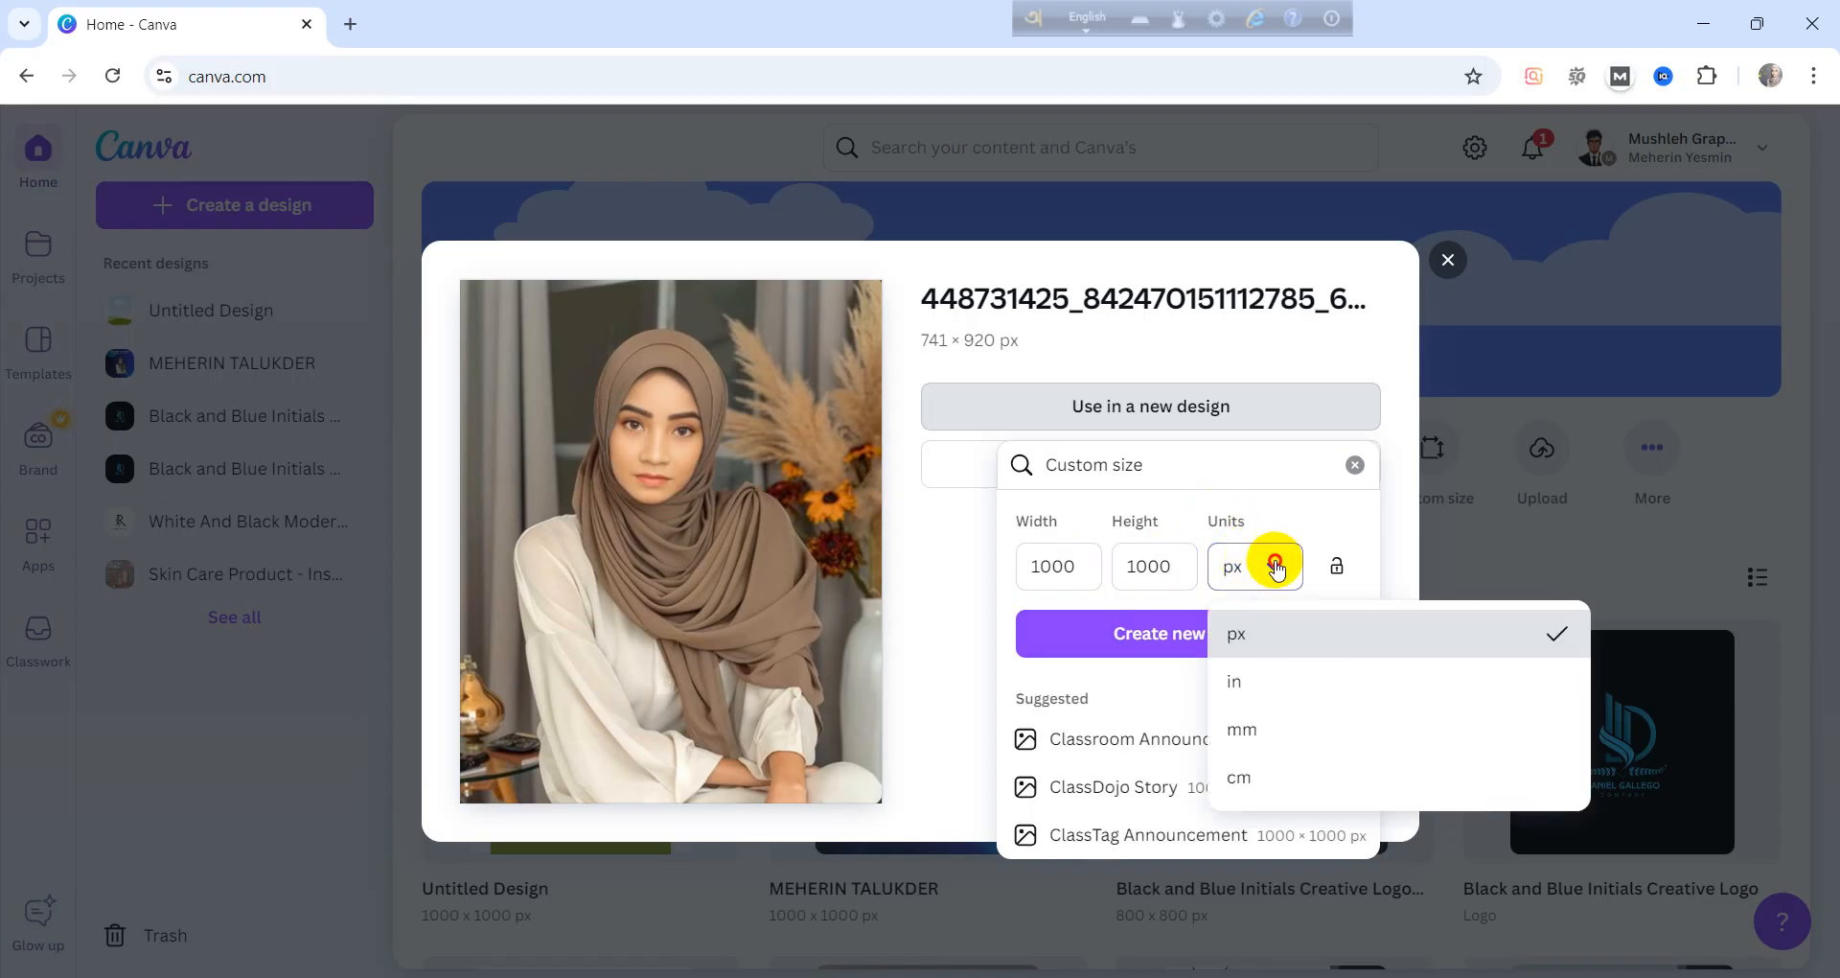
click(1275, 567)
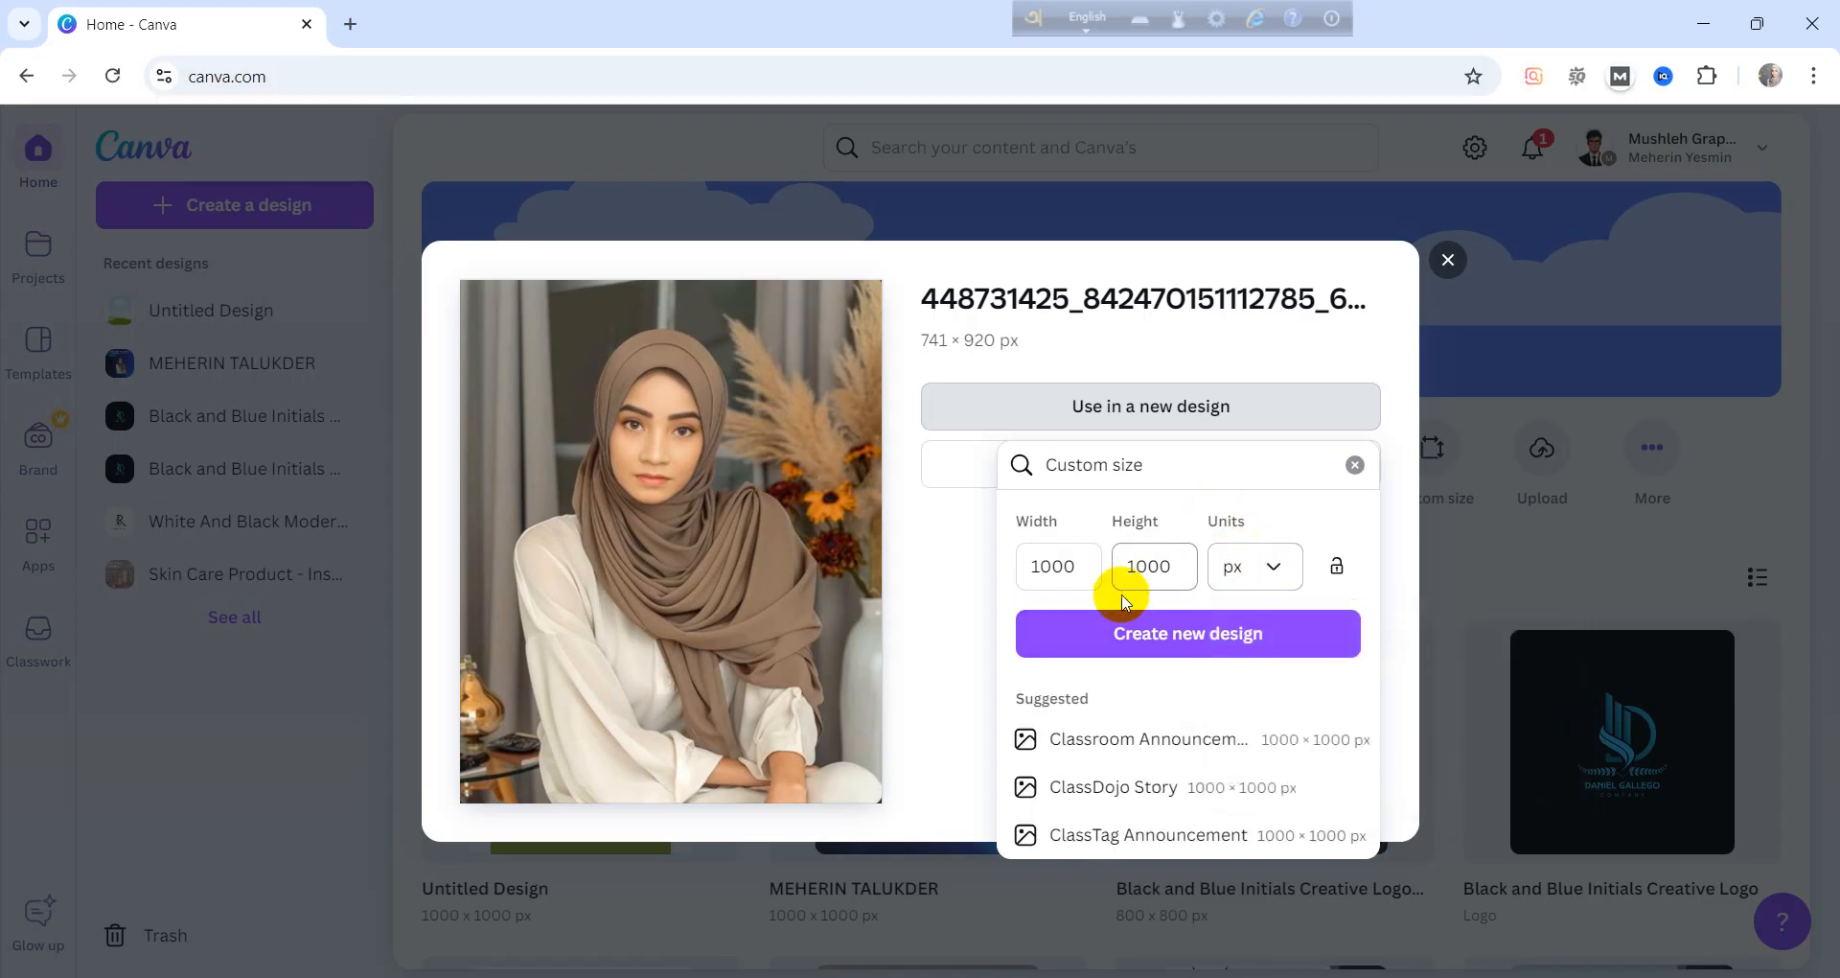
click(1144, 652)
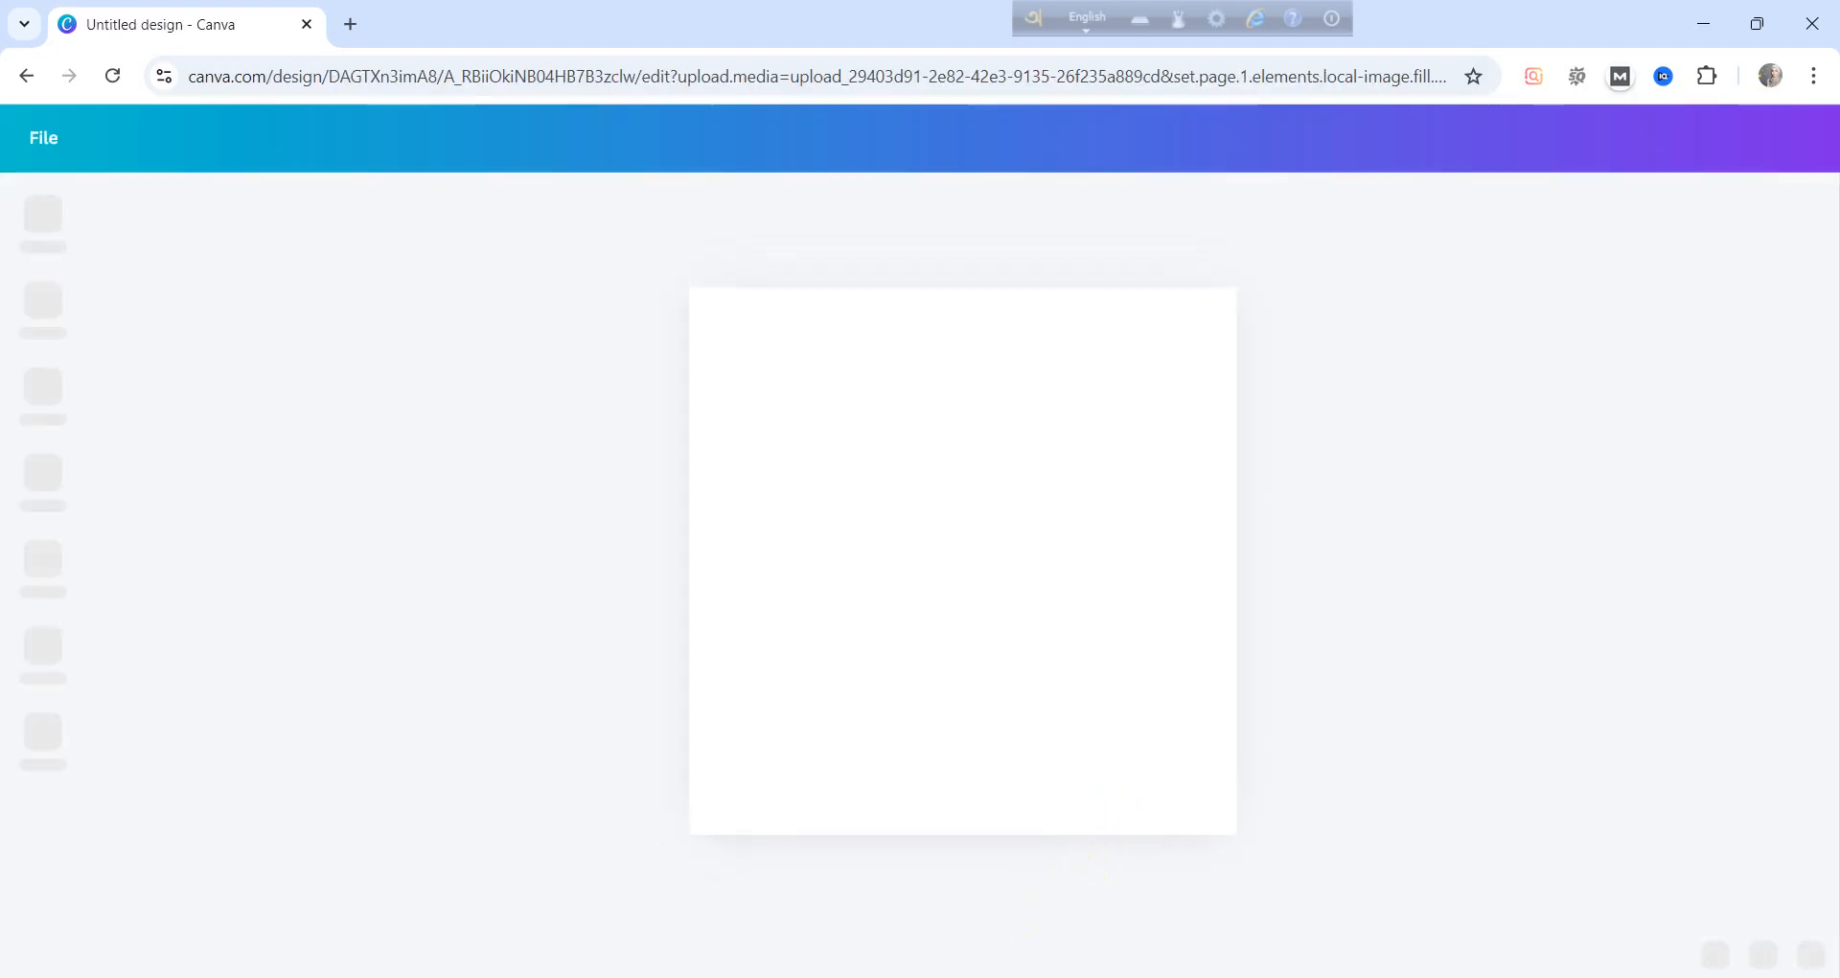
Remove the background from the portrait photo with BG Remover
click(850, 565)
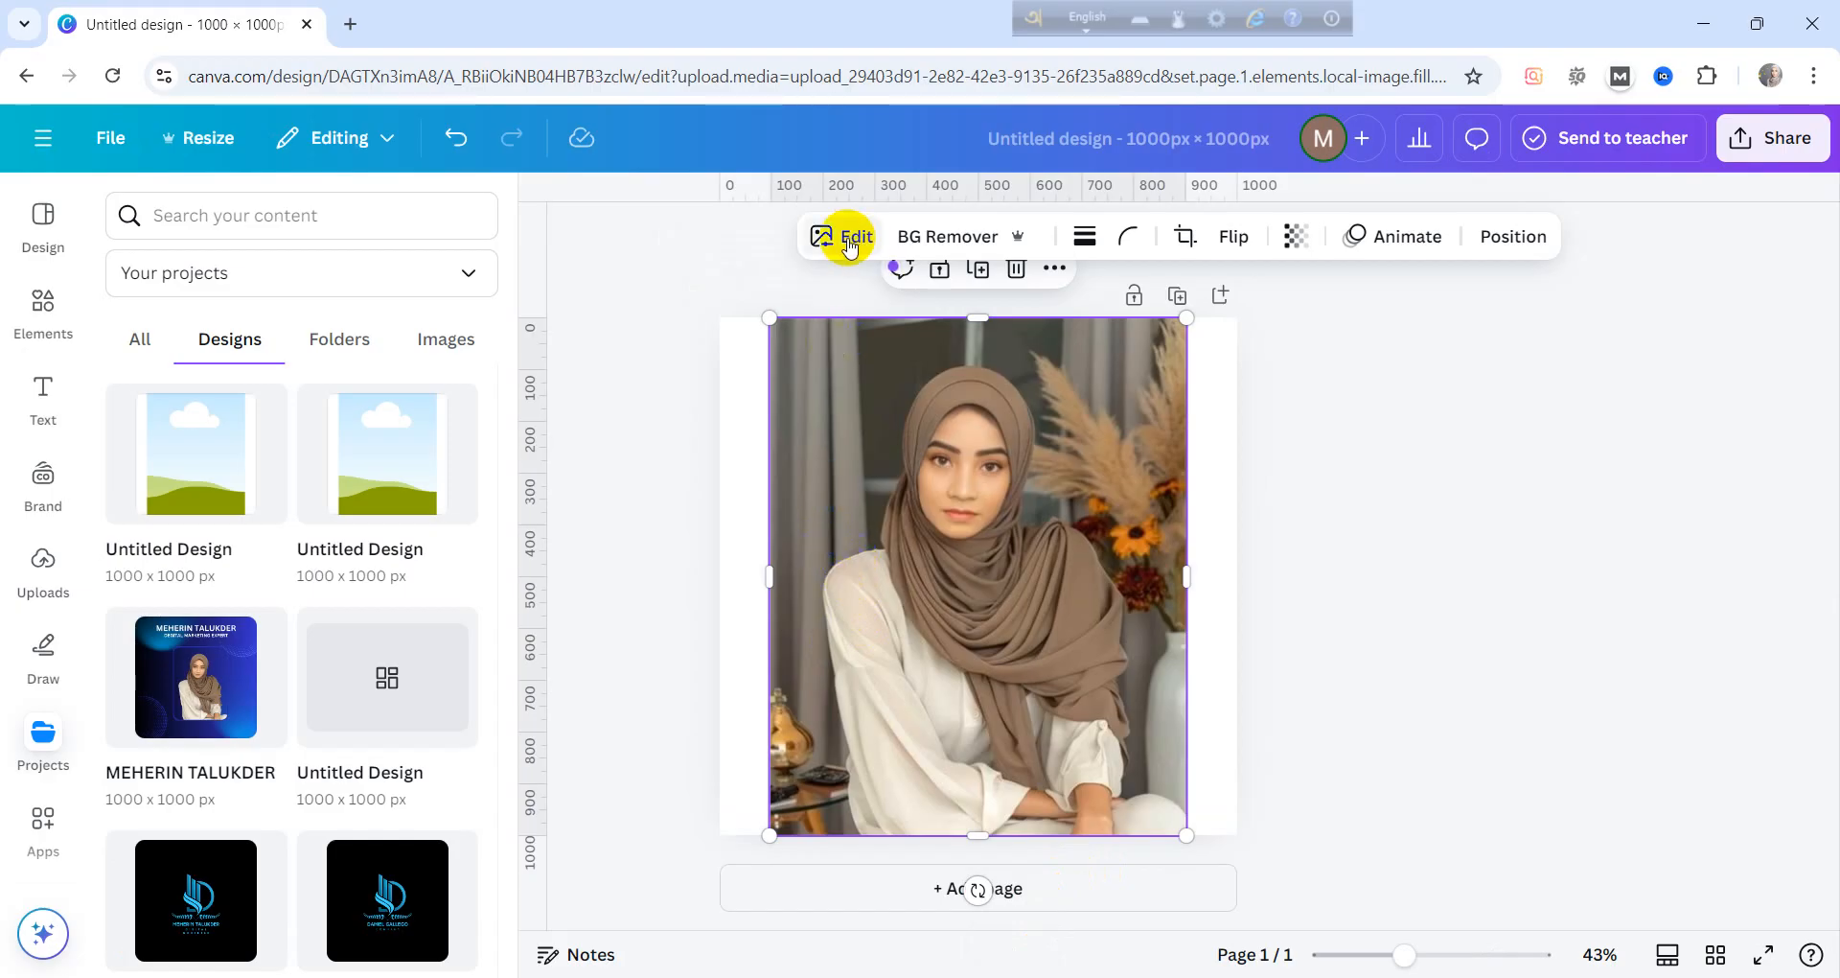
click(848, 242)
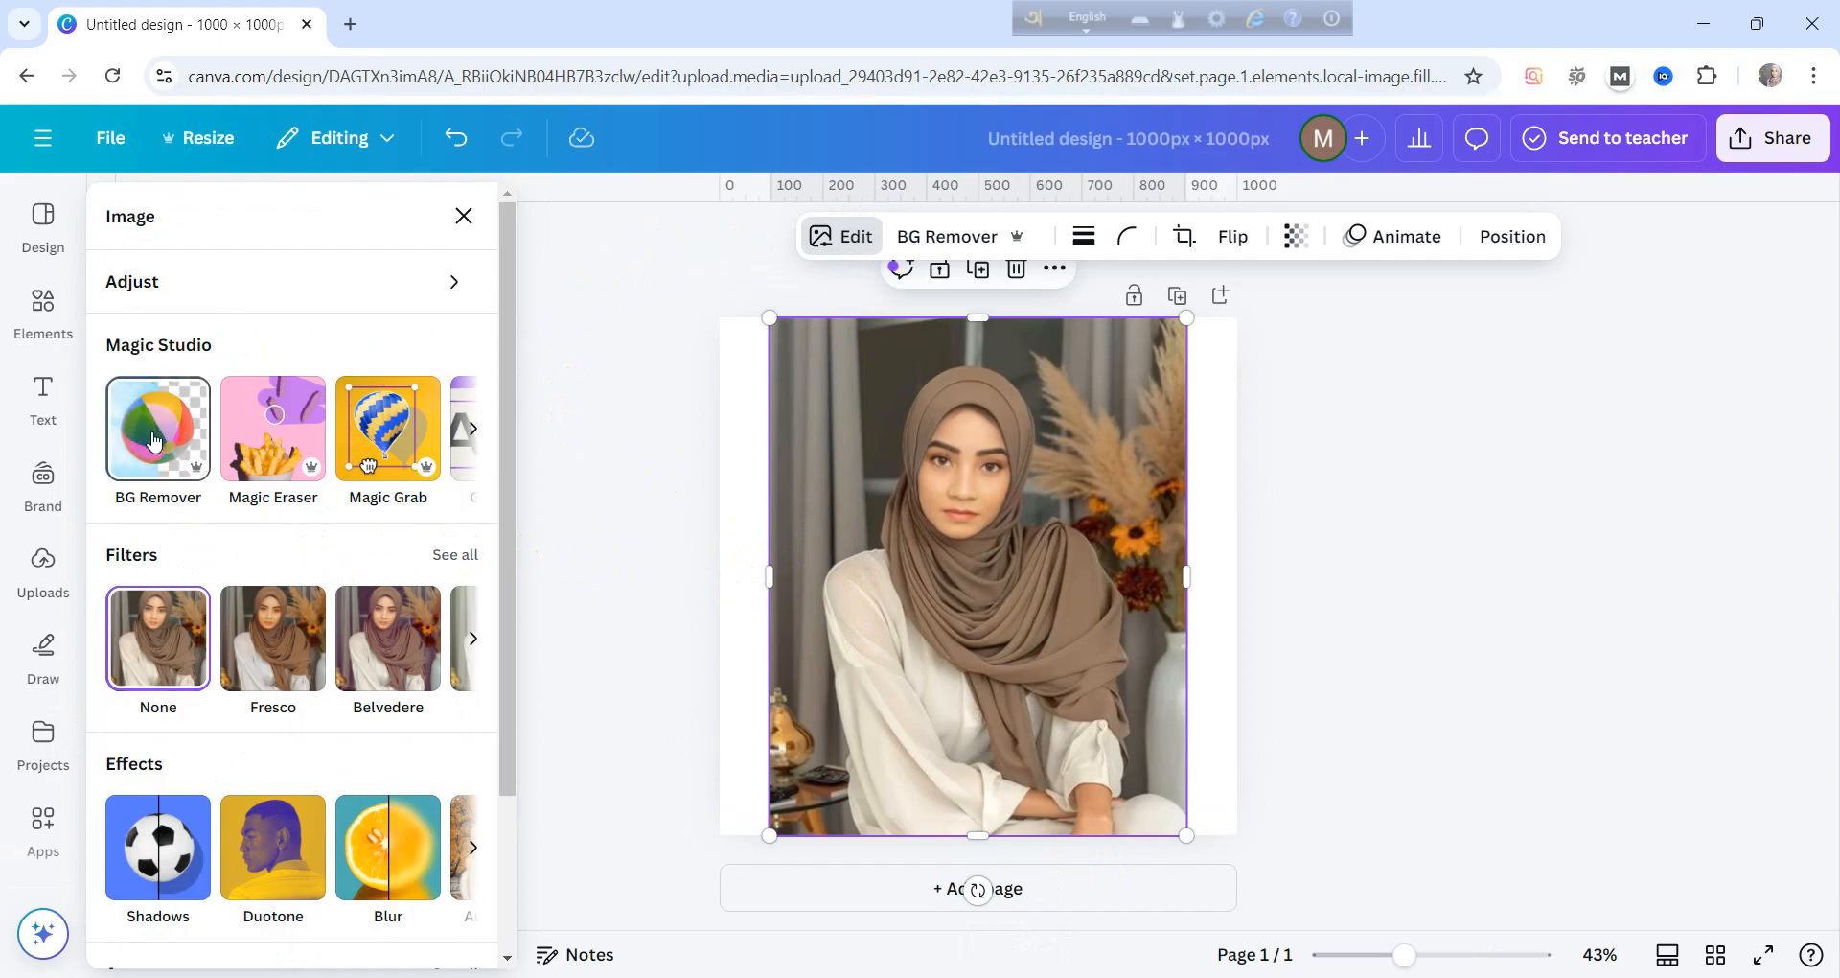
click(154, 442)
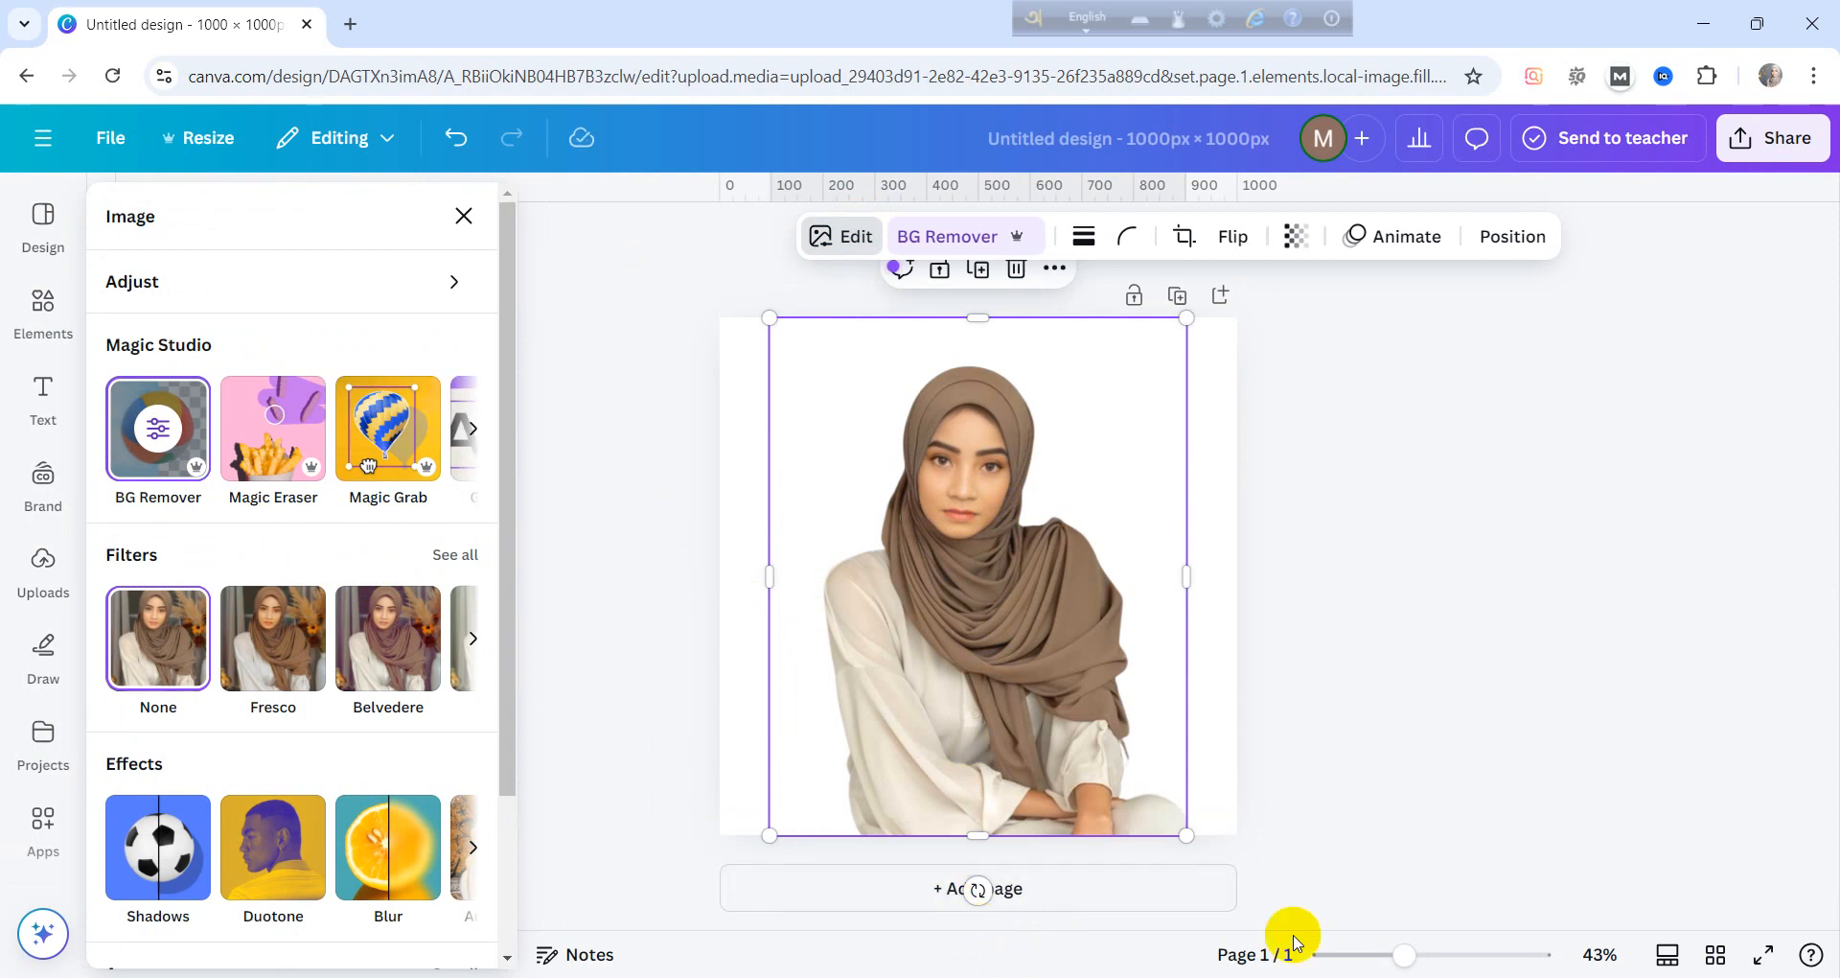
Try out several Natural and Warm filters on the portrait, including Belvedere, Flint, Bali and Aero
click(457, 557)
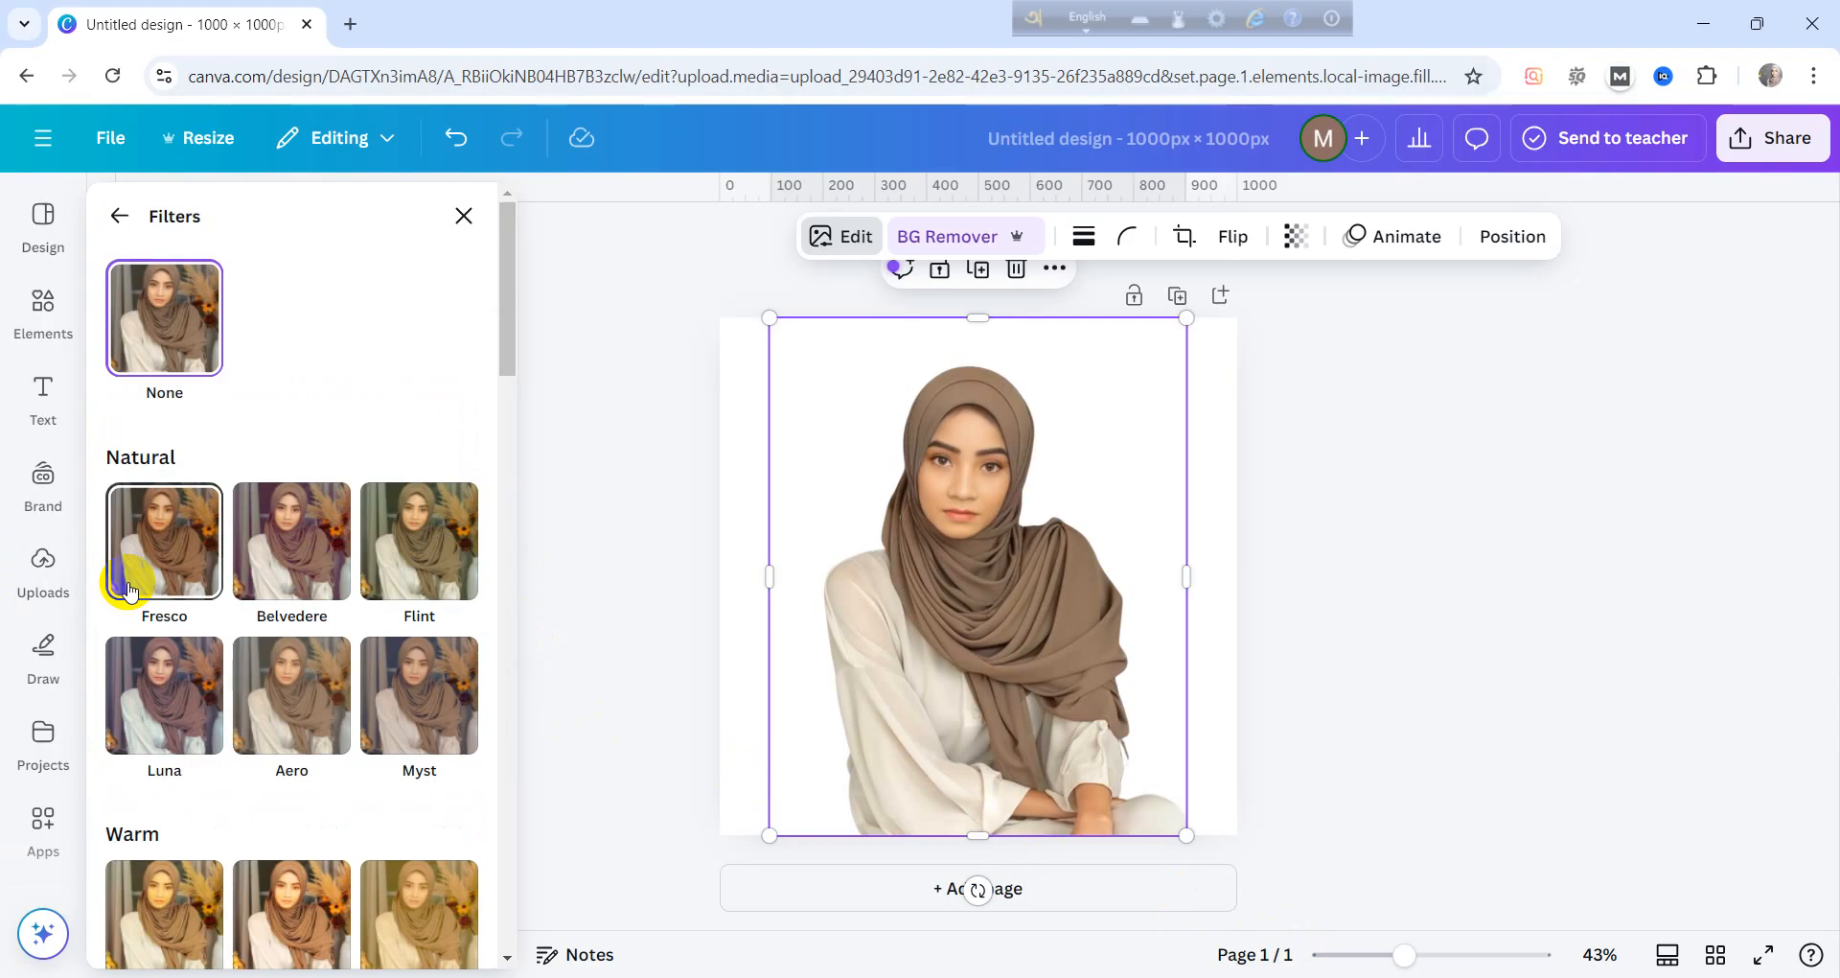
click(130, 588)
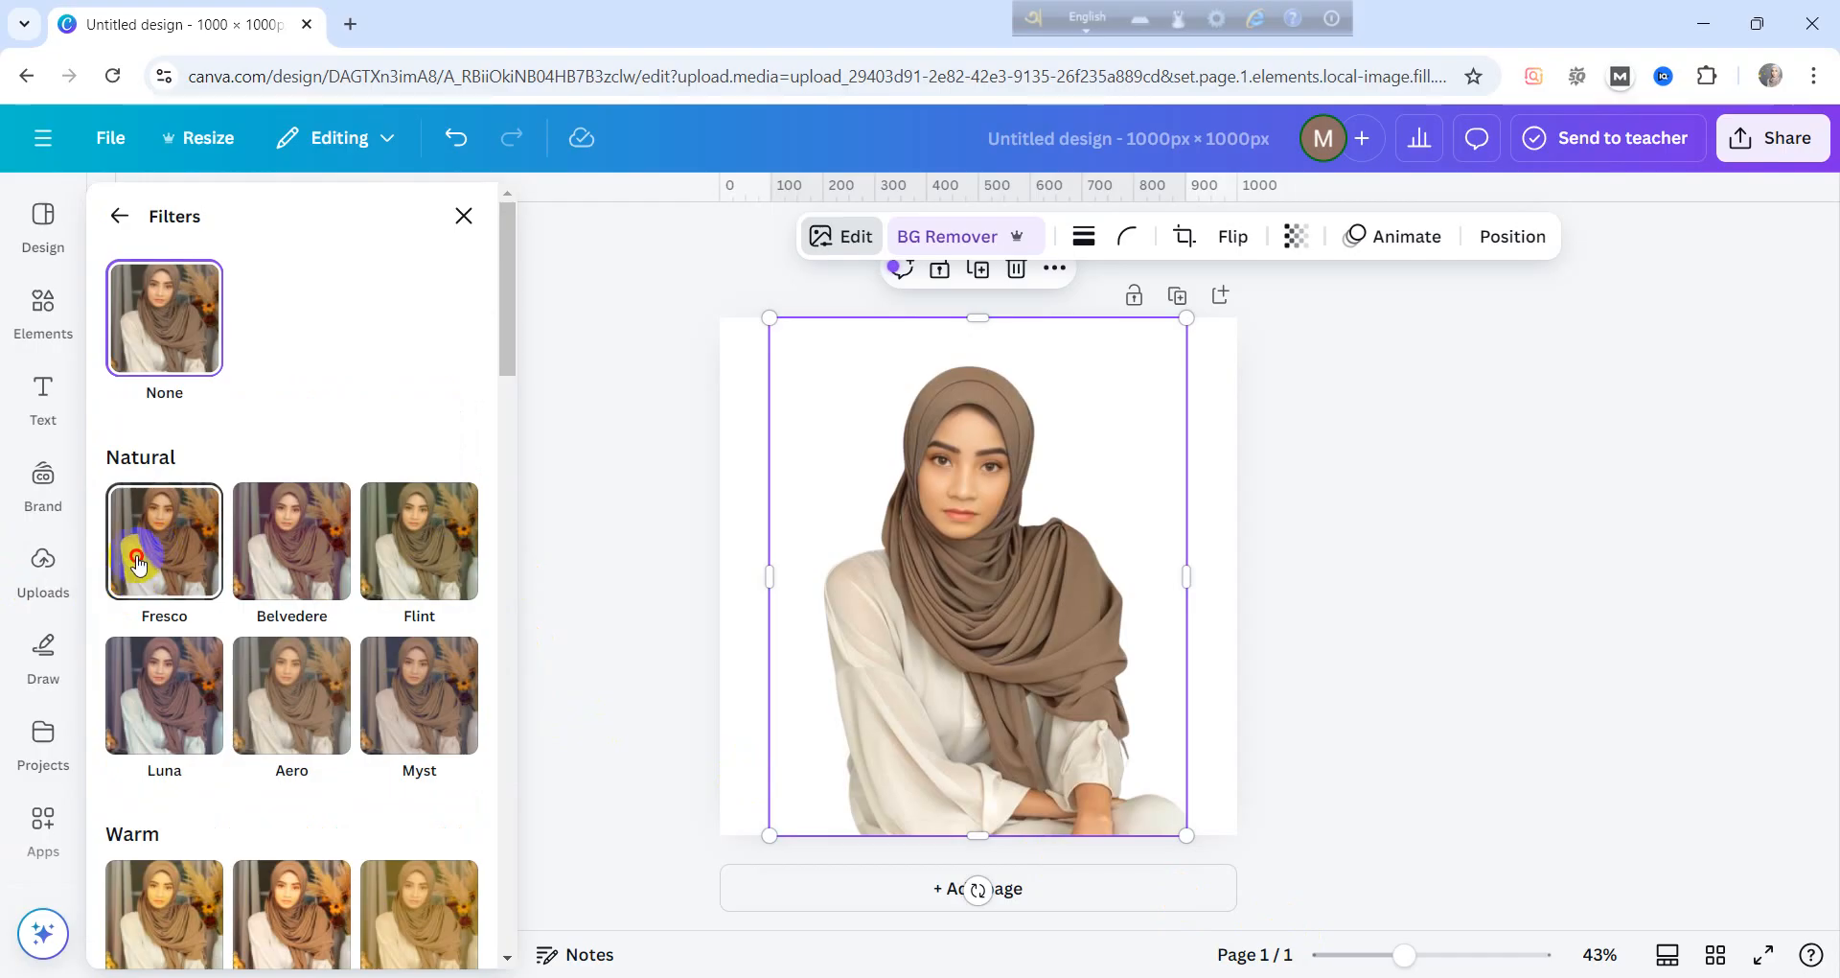
click(331, 550)
click(401, 551)
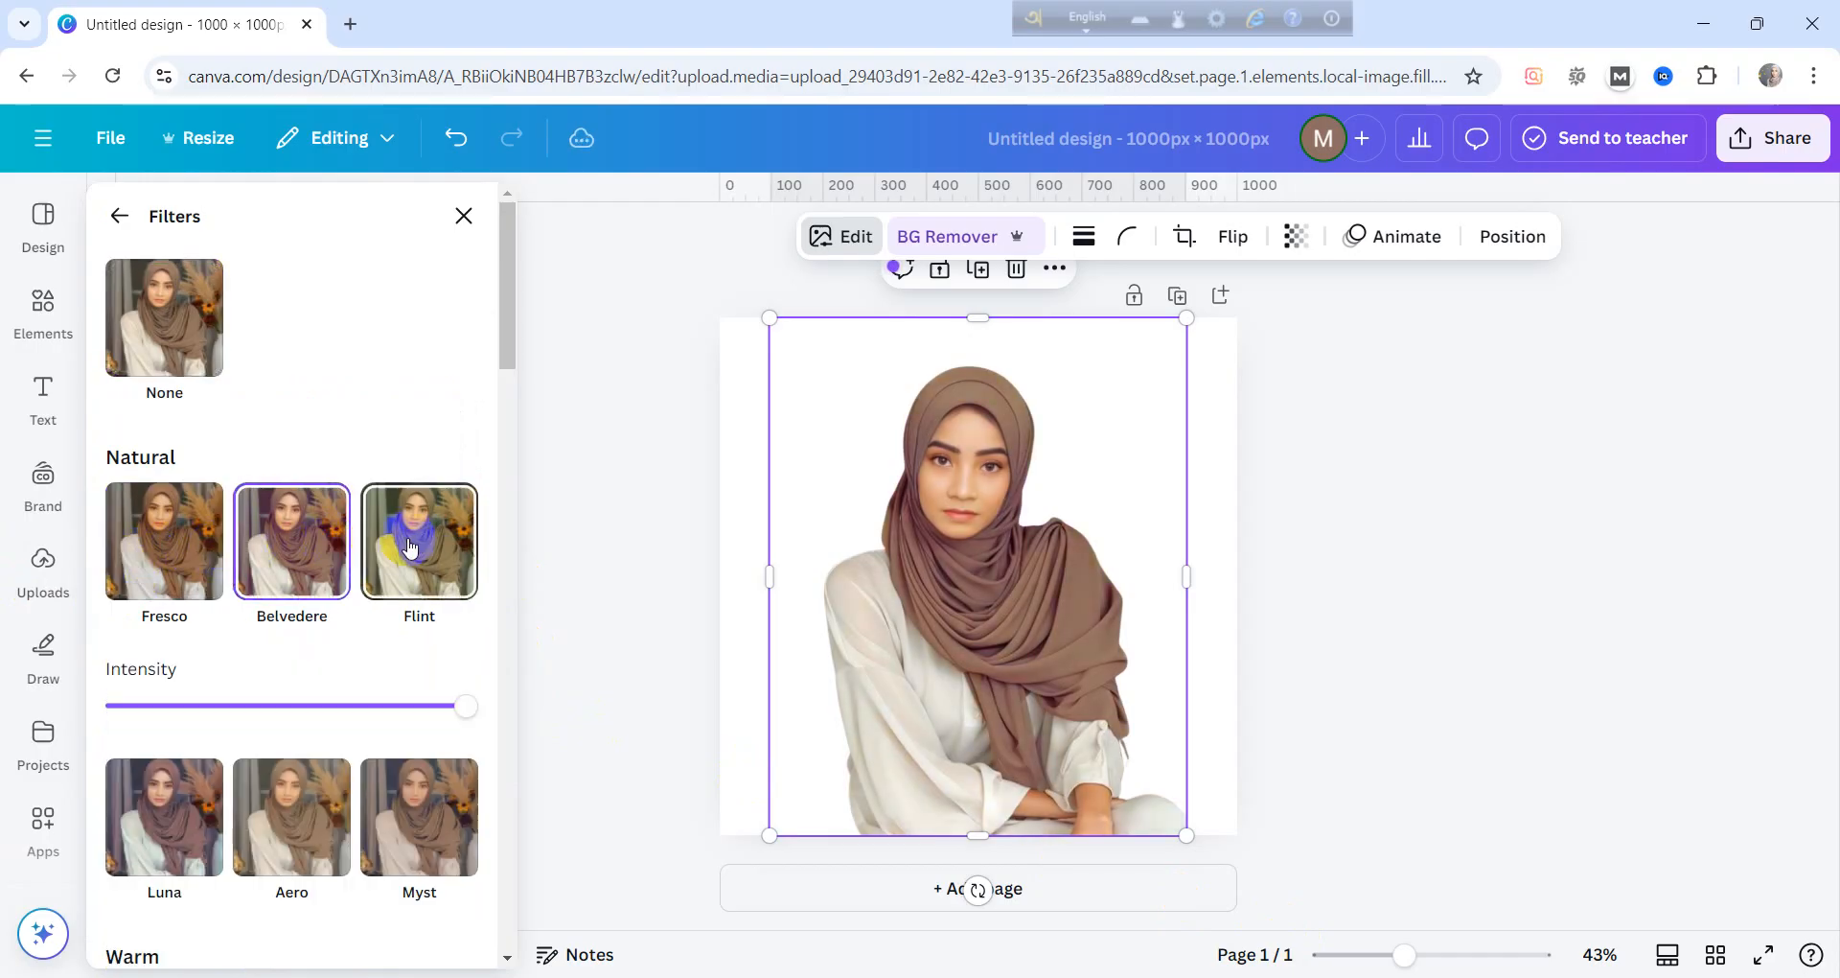
scroll(259, 554, down, 3)
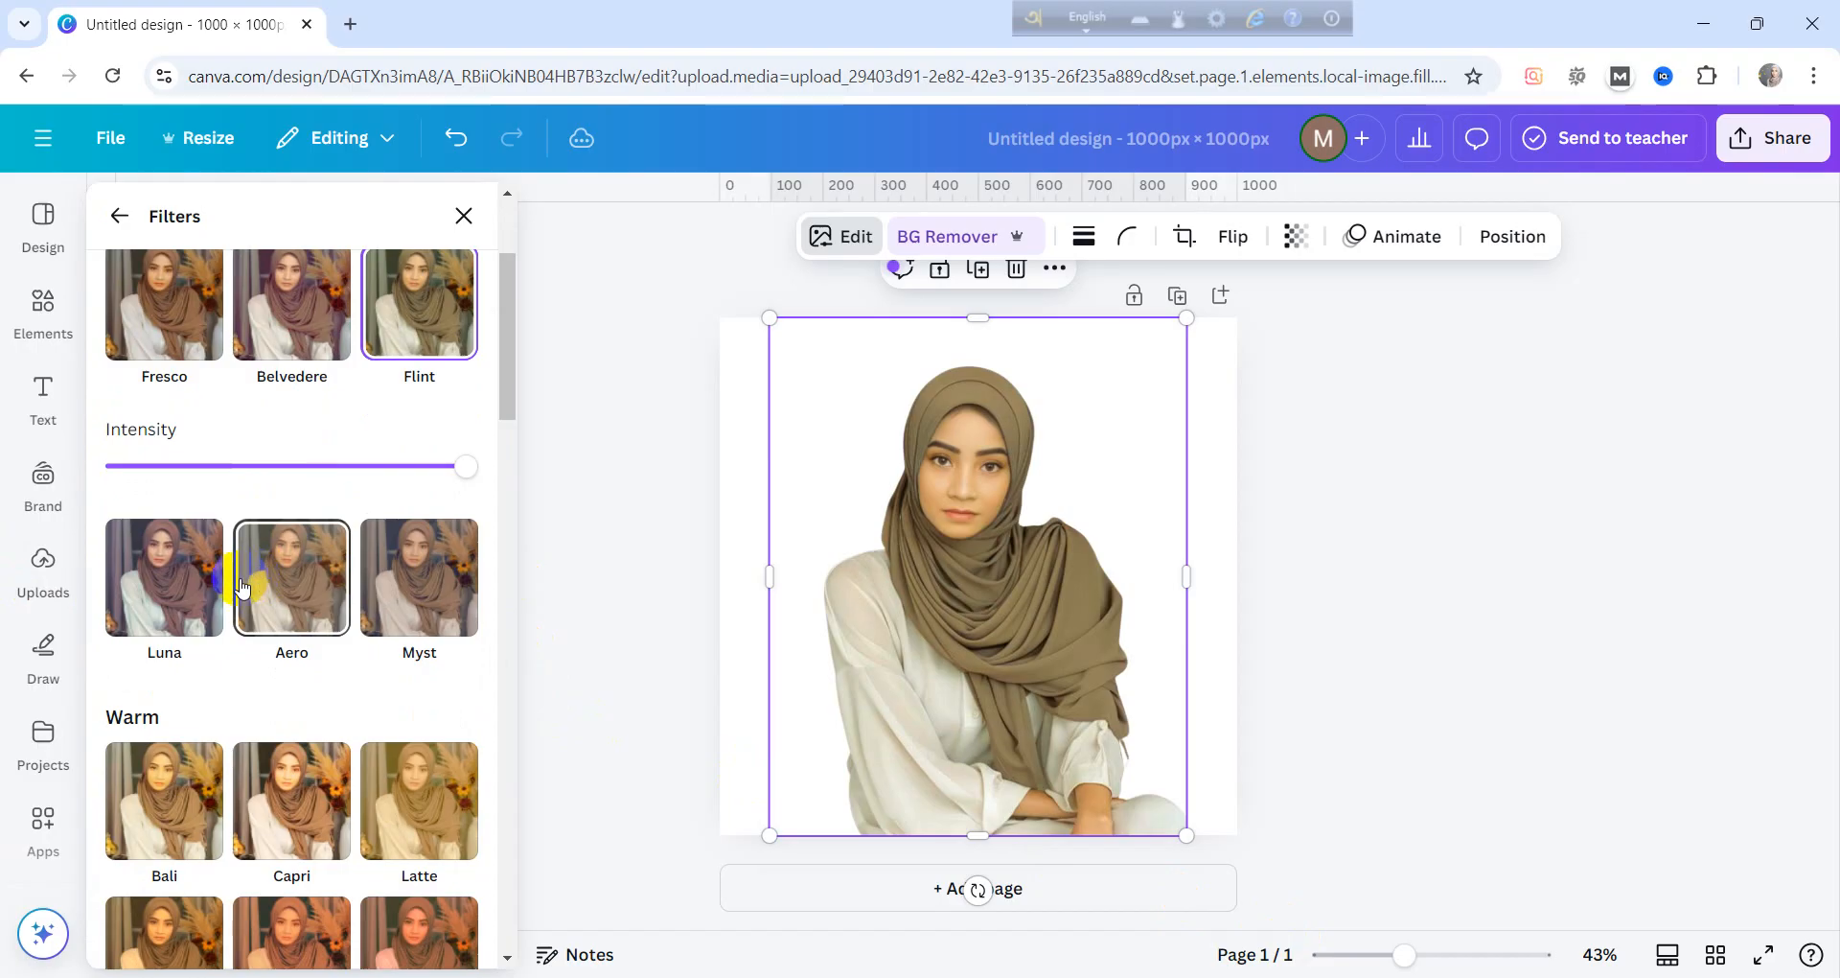
click(211, 589)
click(120, 791)
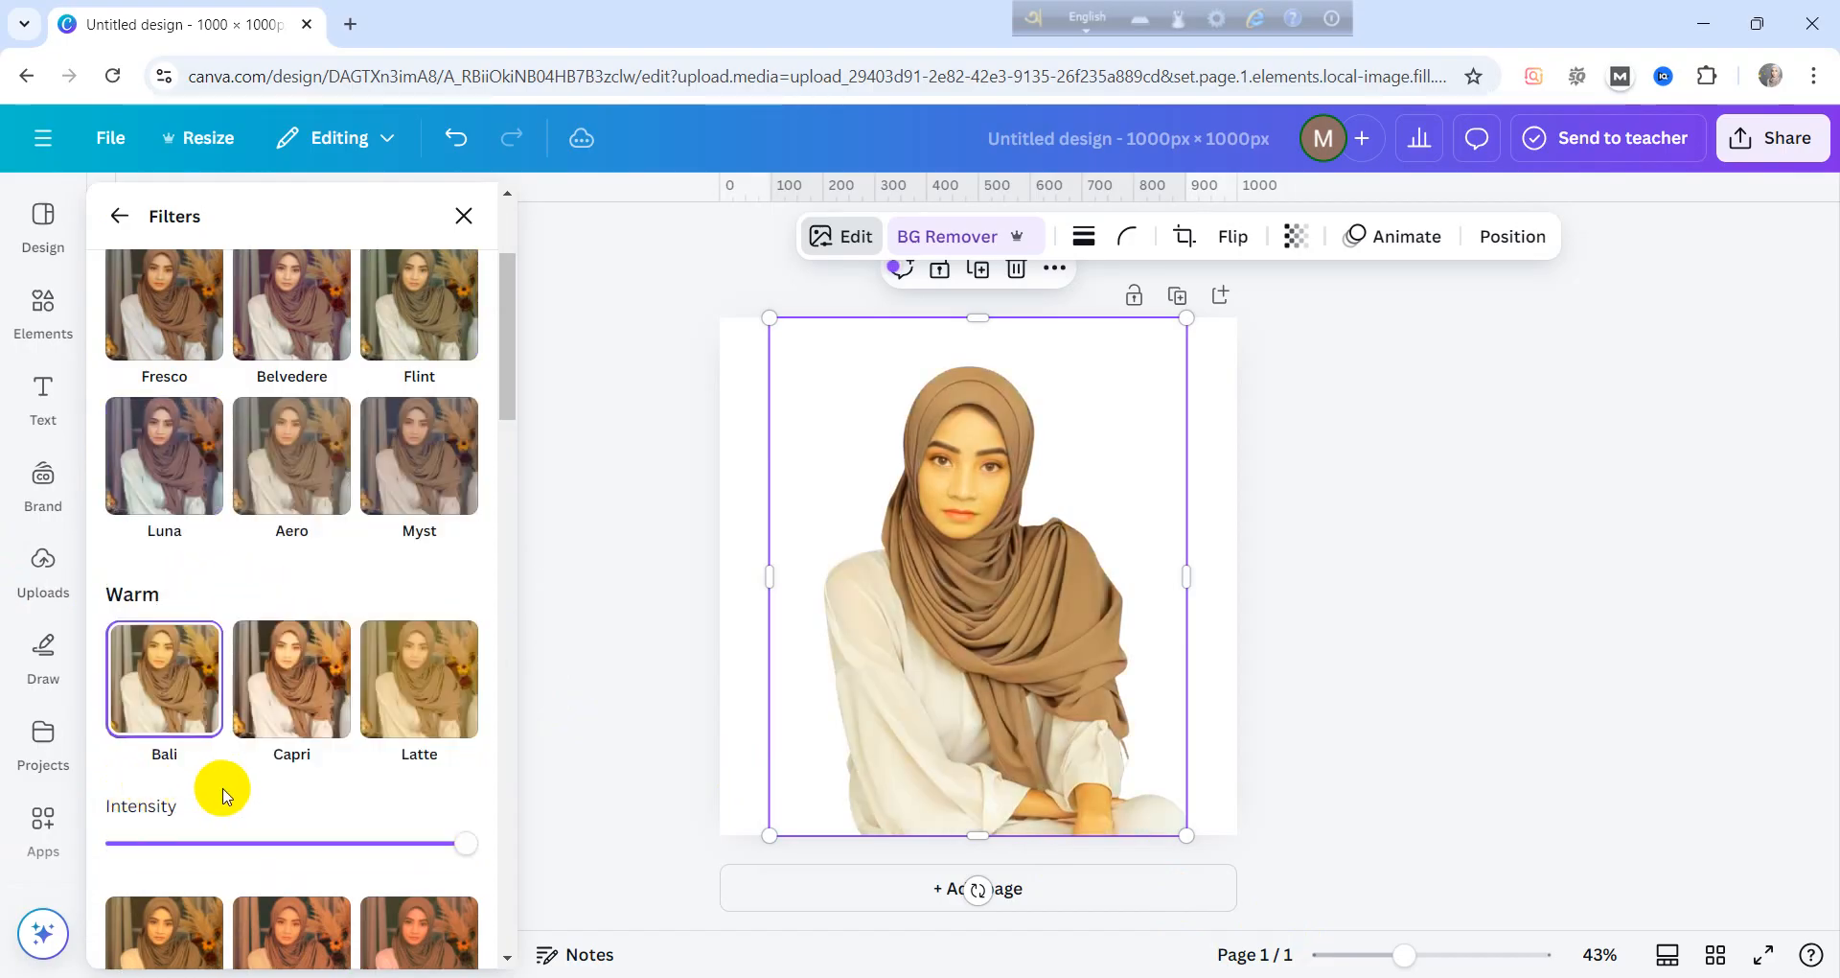
scroll(271, 681, down, 1)
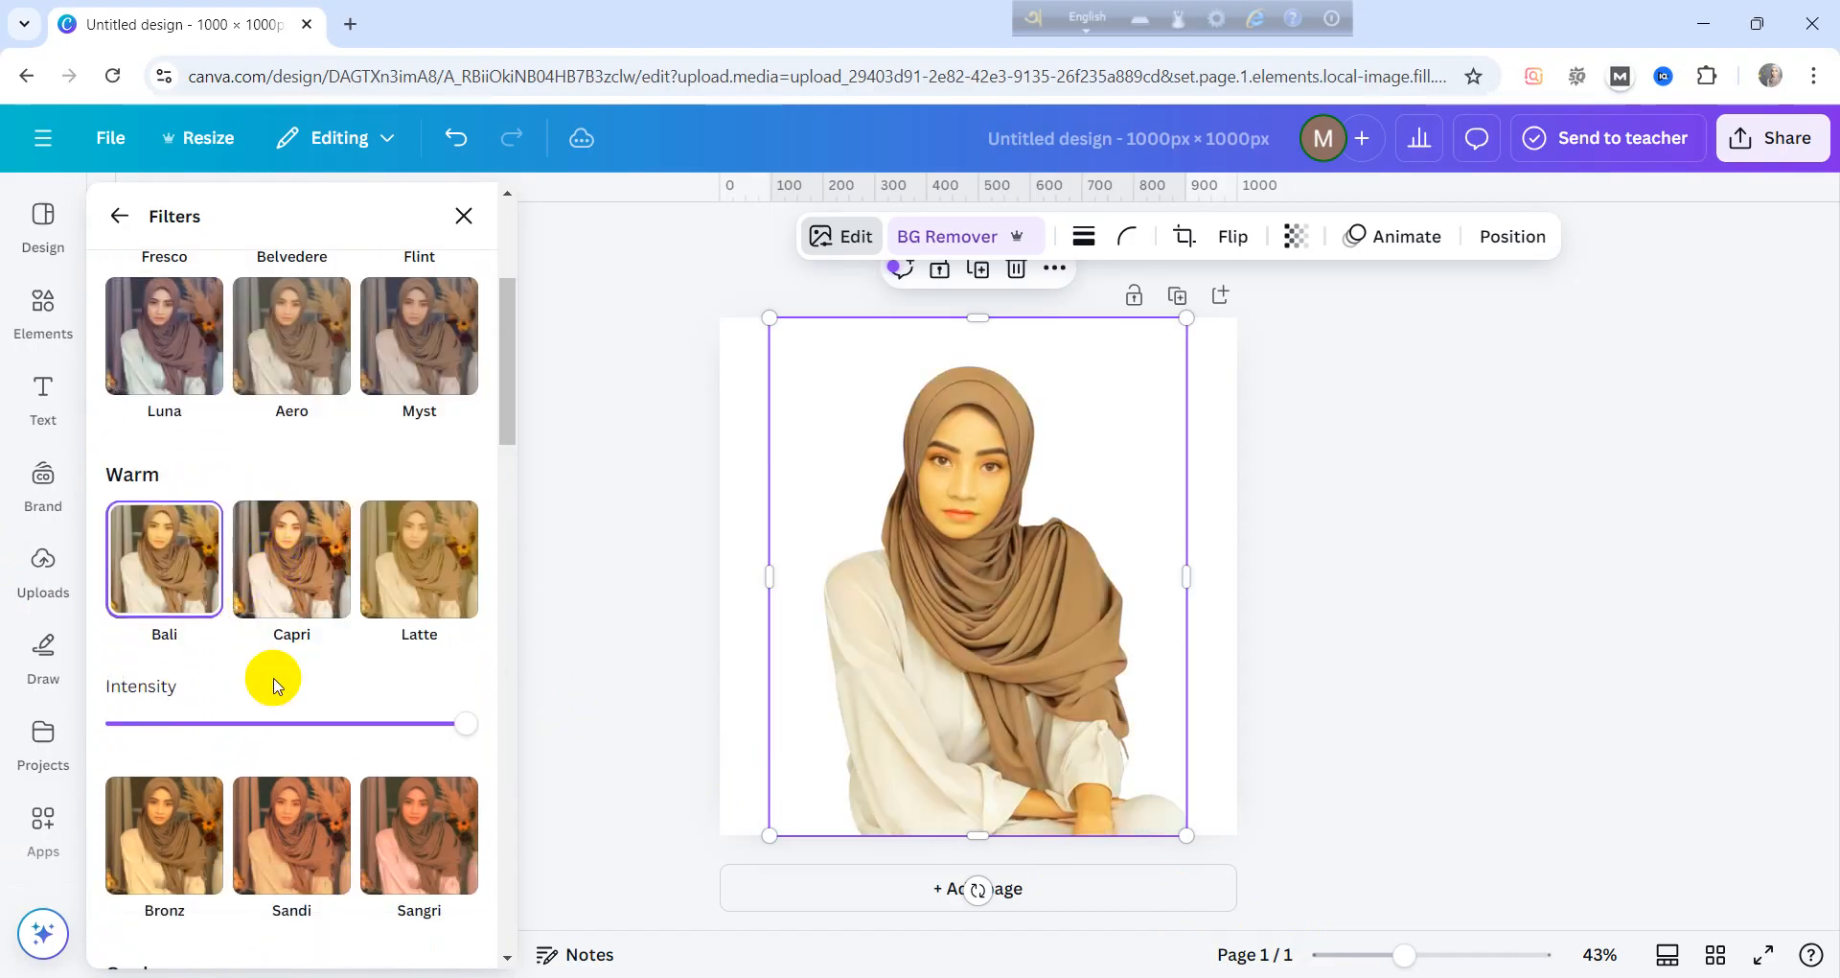
click(306, 568)
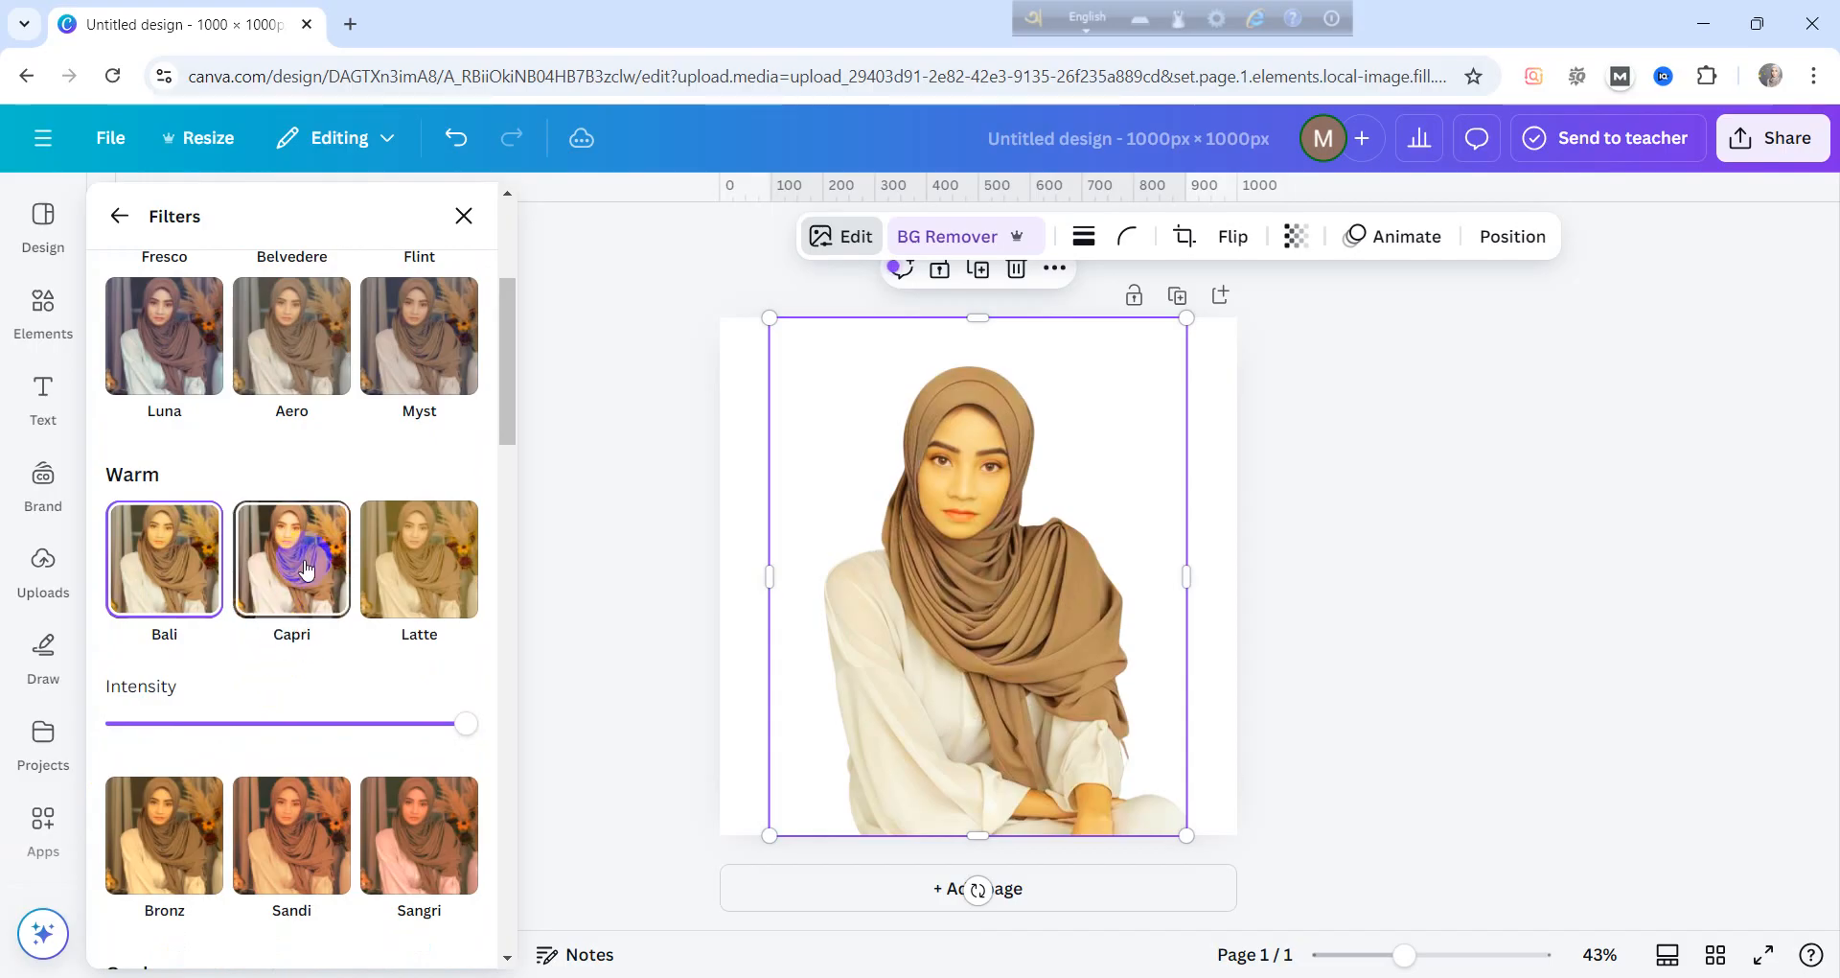
scroll(306, 567, up, 2)
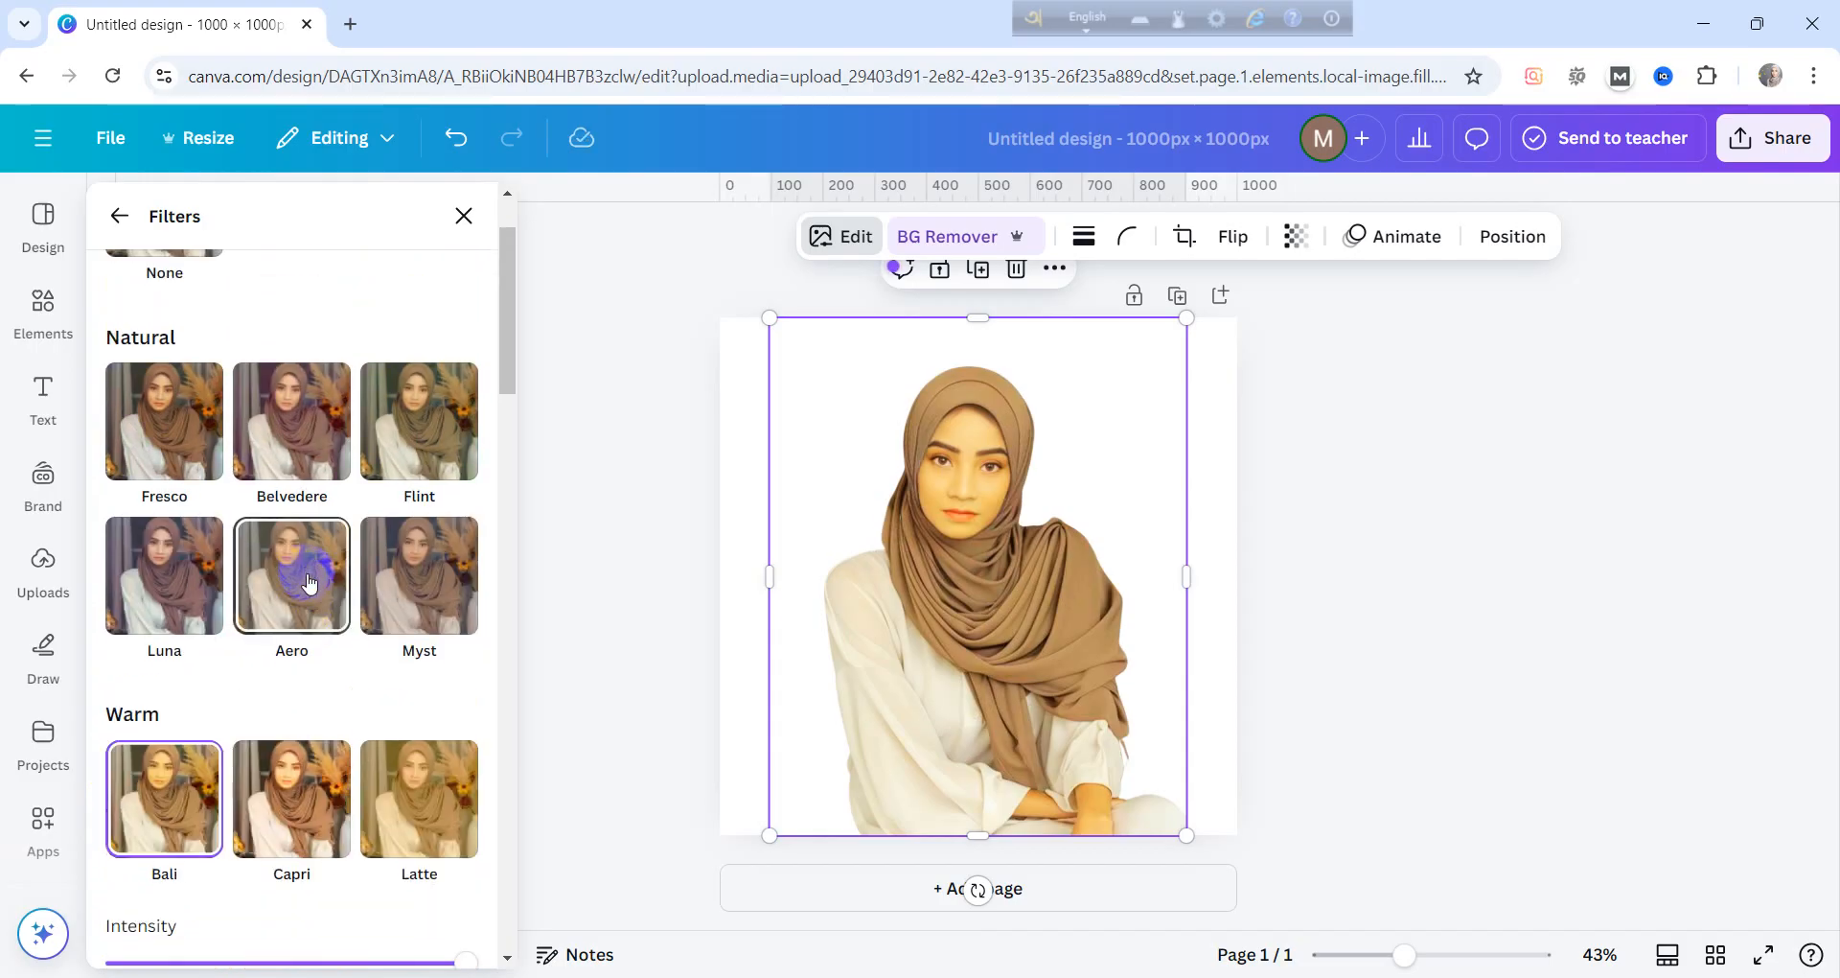
click(308, 581)
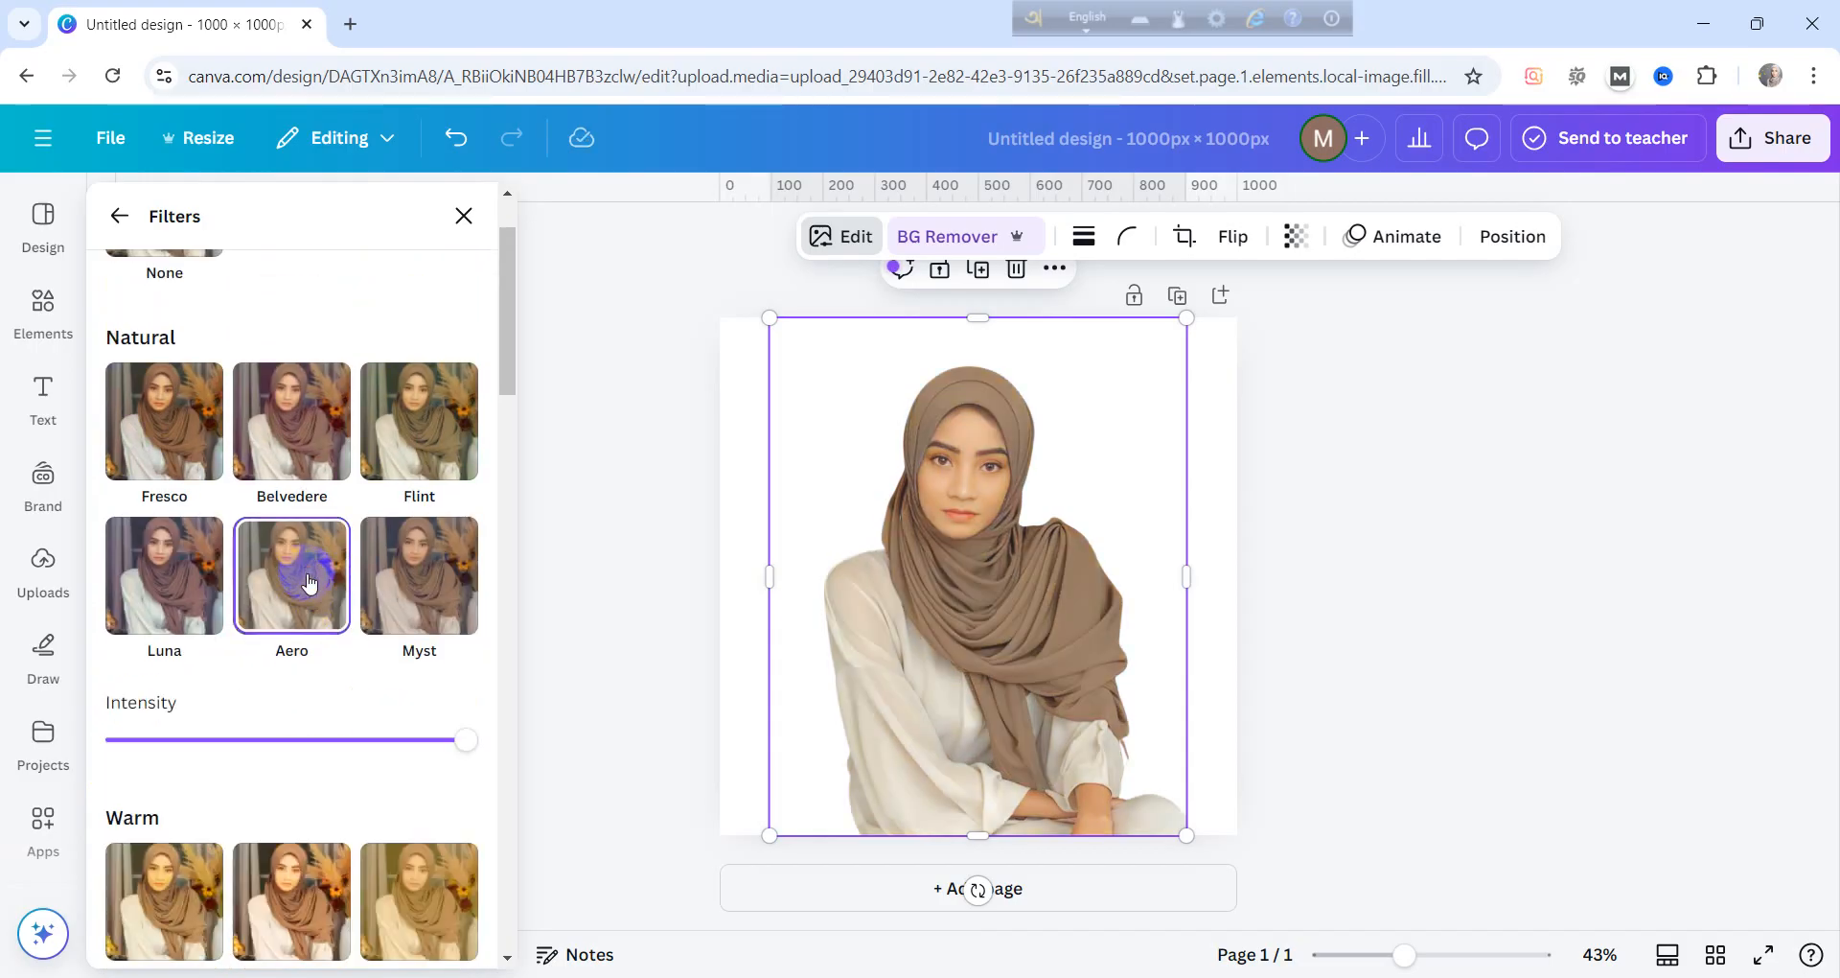
Apply the Natural filter Fresco to the portrait at full intensity
click(135, 422)
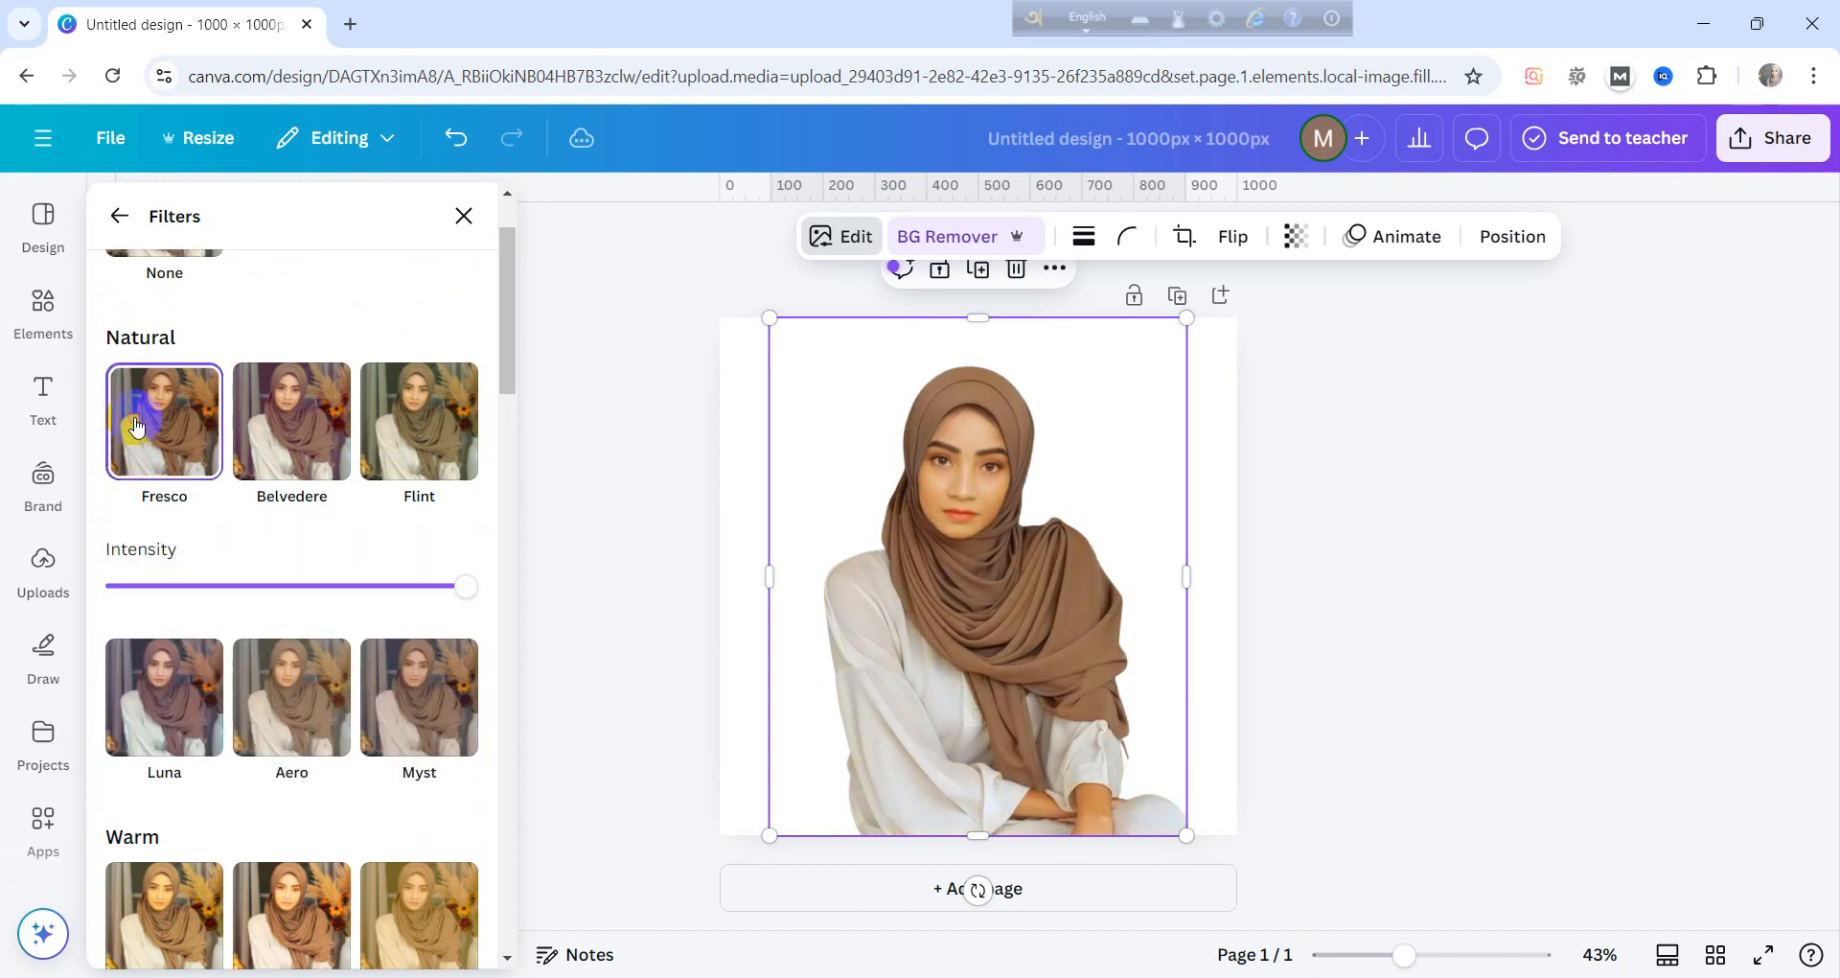
scroll(275, 517, down, 3)
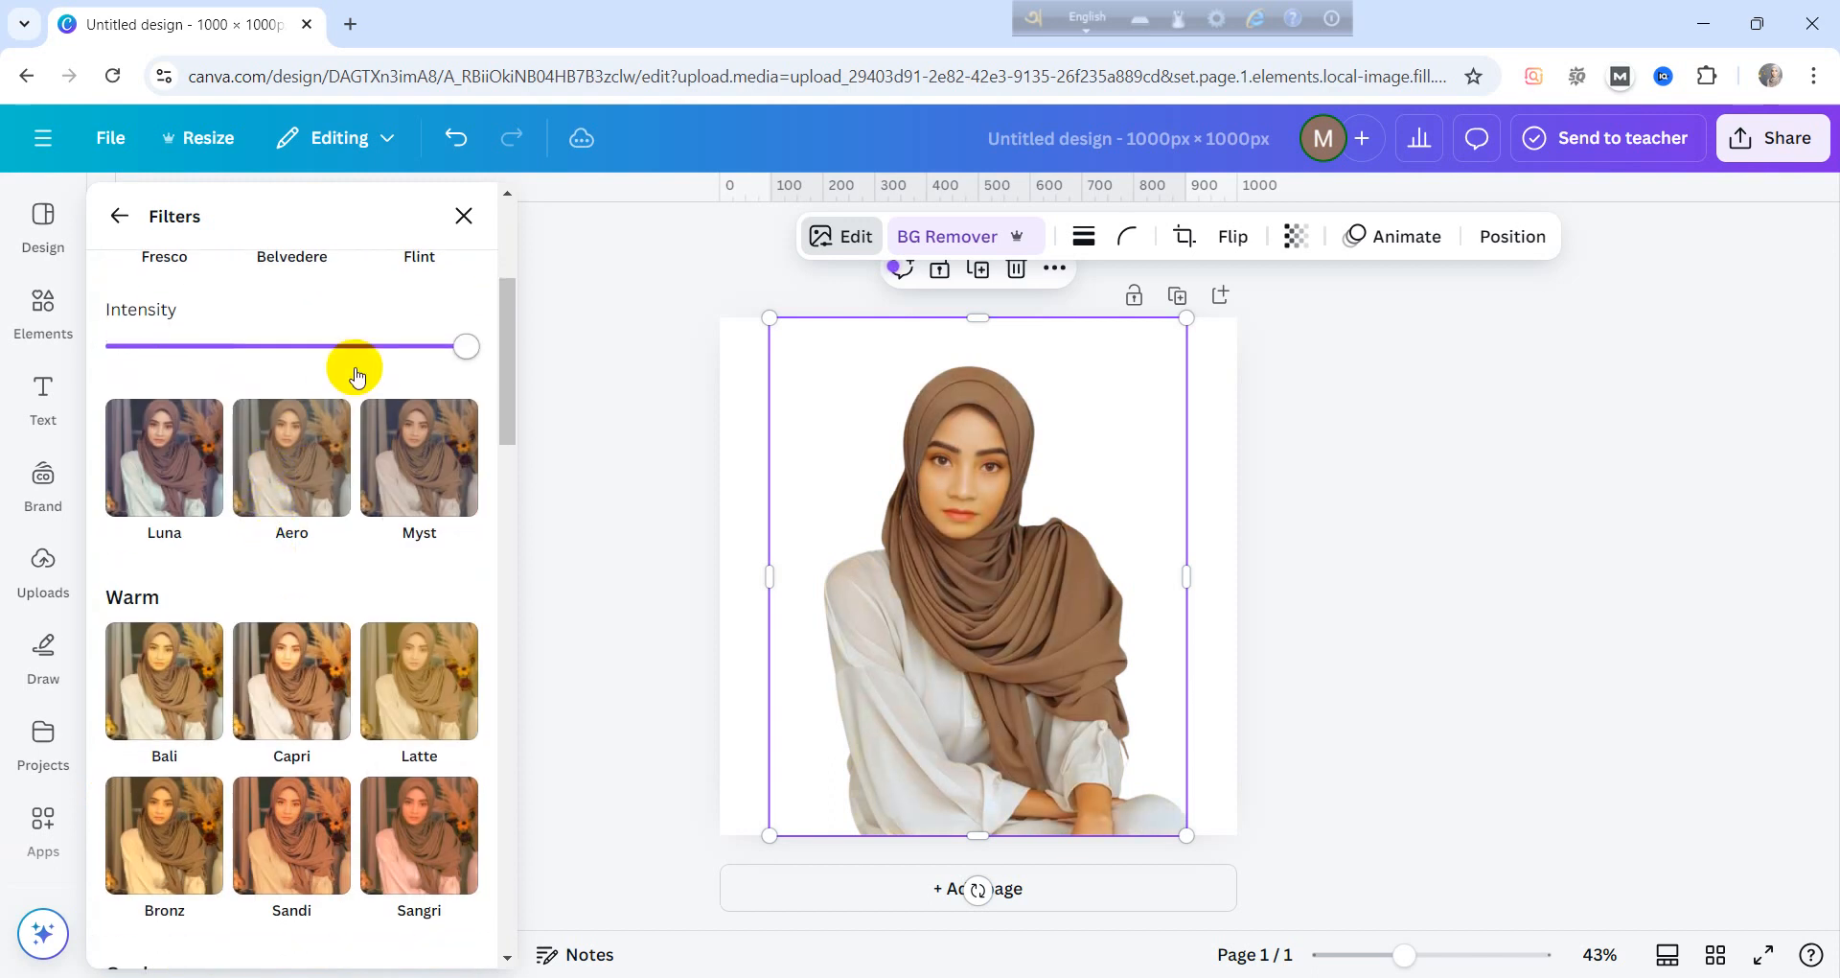
drag(455, 354, 658, 382)
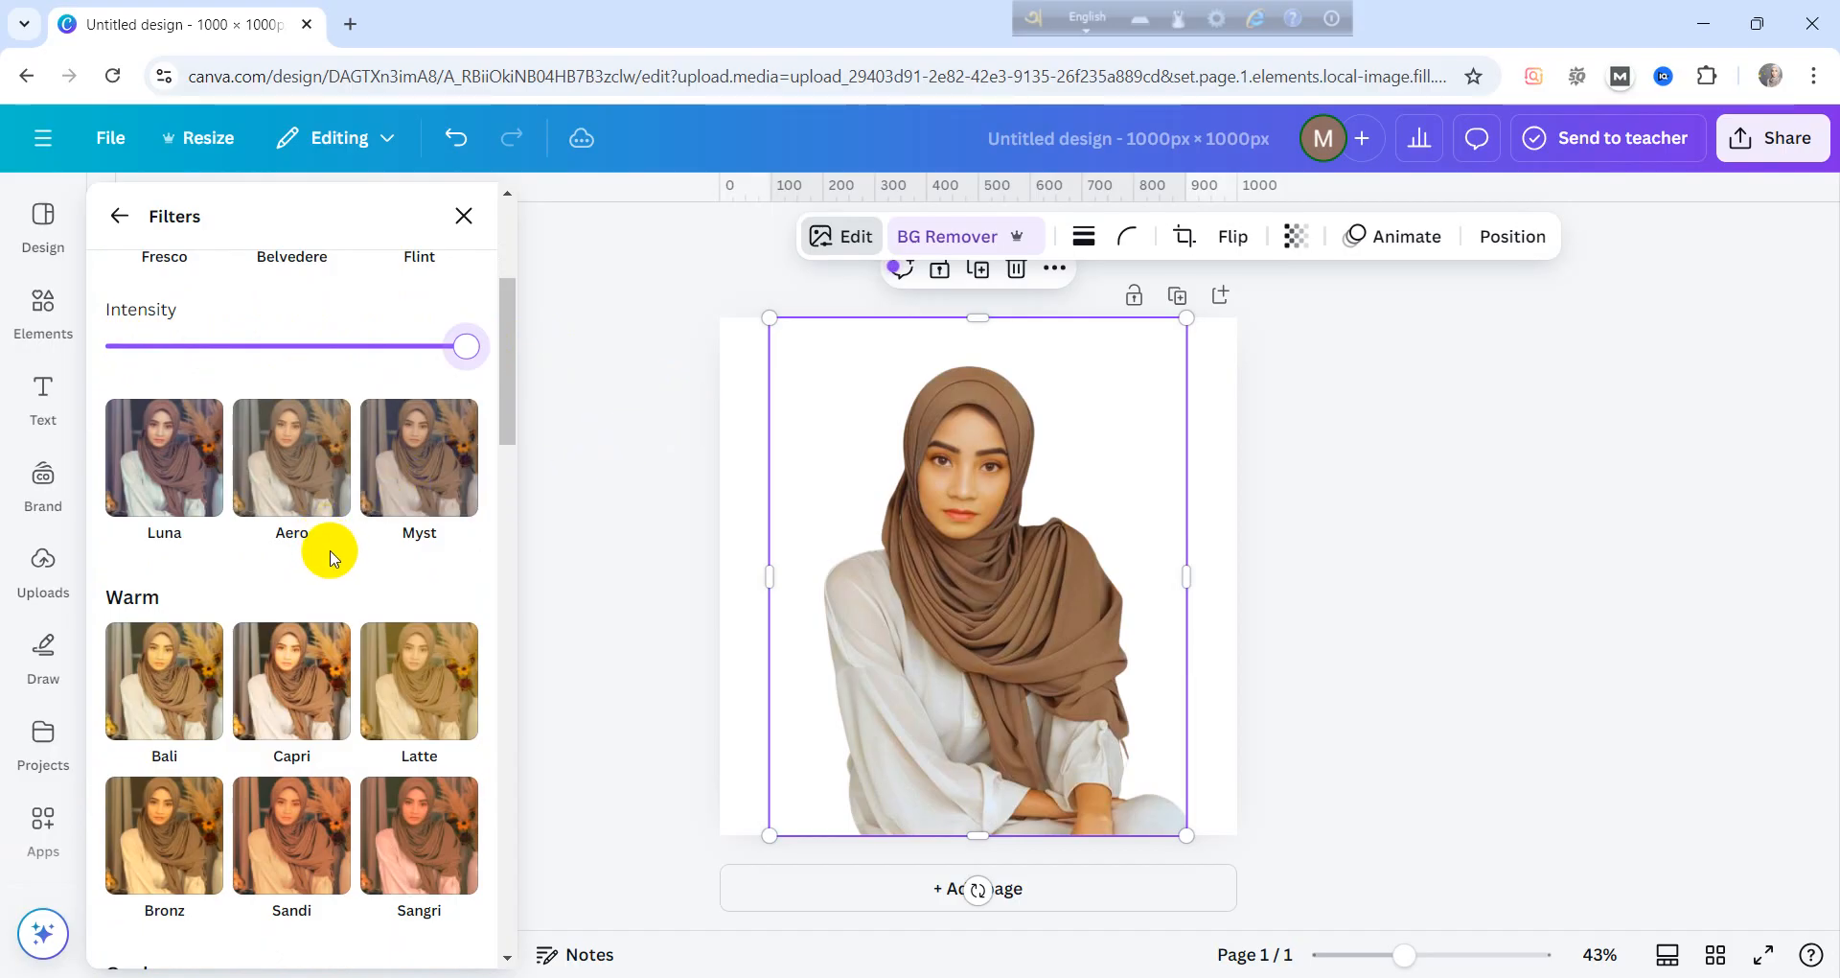
Look through the remaining filter categories, including Cool, Vivid, Soft and Vintage
scroll(326, 564, down, 6)
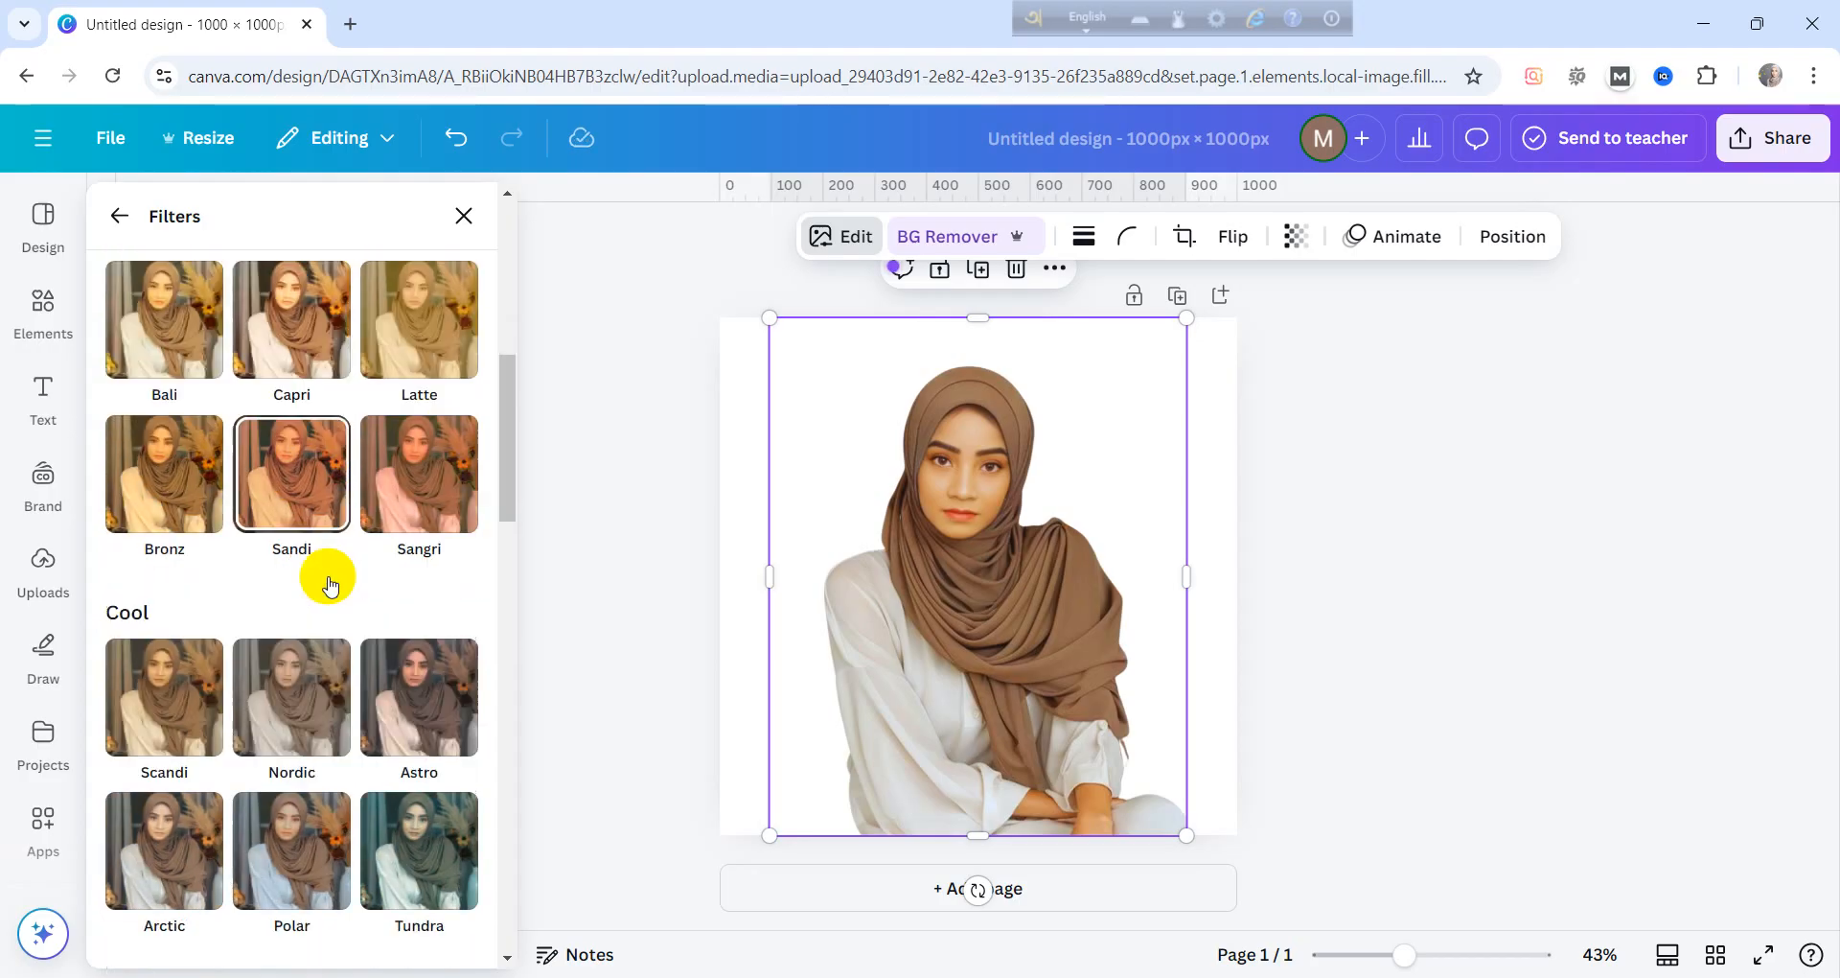
scroll(332, 584, down, 3)
scroll(335, 582, down, 4)
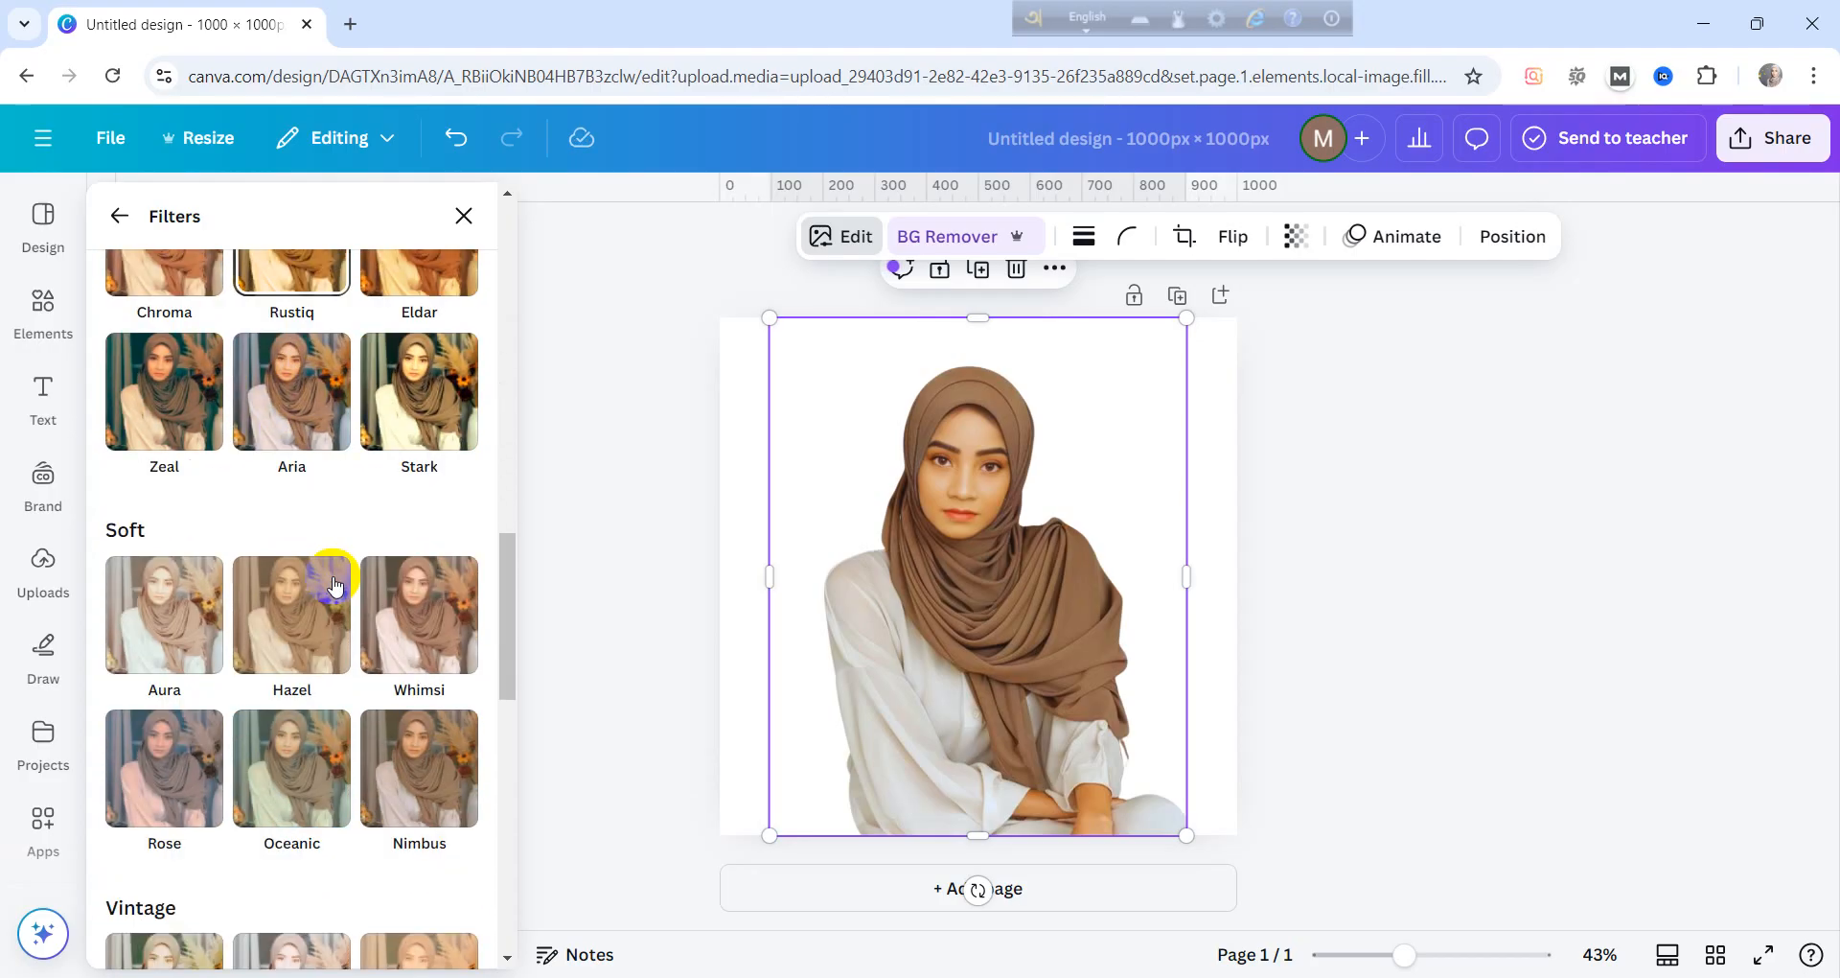
scroll(349, 534, down, 3)
scroll(378, 518, up, 8)
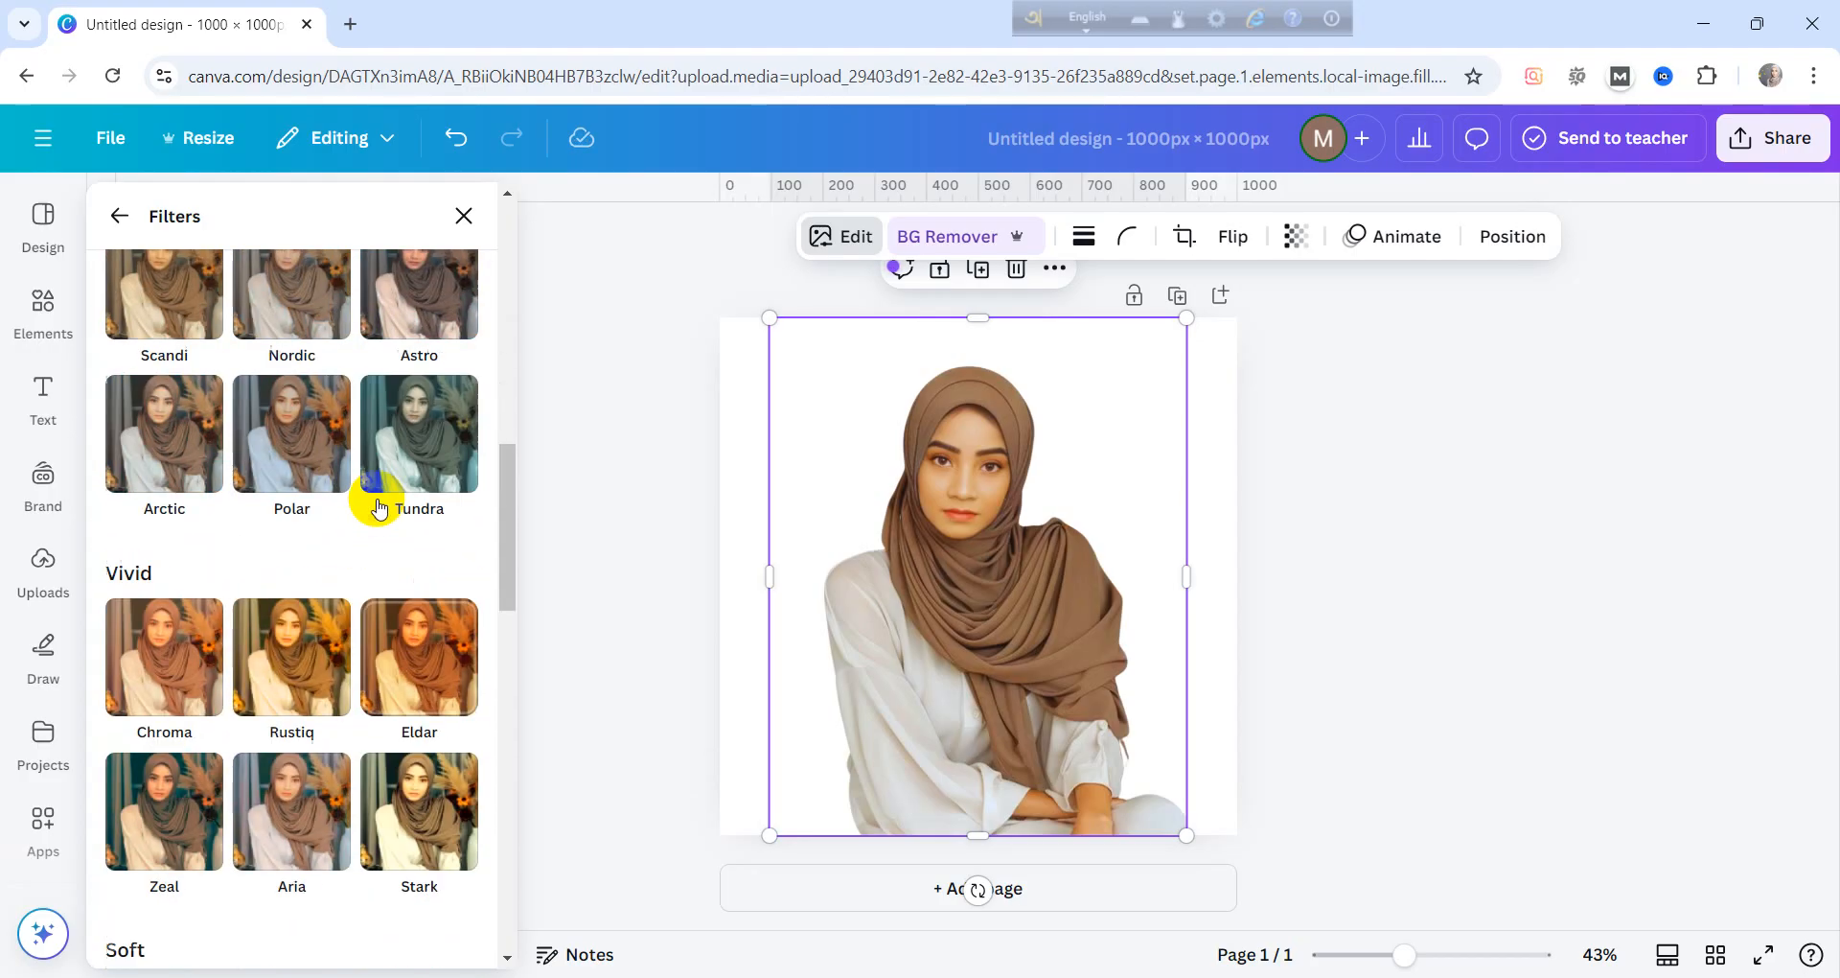
Apply the Warm filter Bali to the portrait at full intensity after comparing it with Fresco
scroll(372, 548, up, 5)
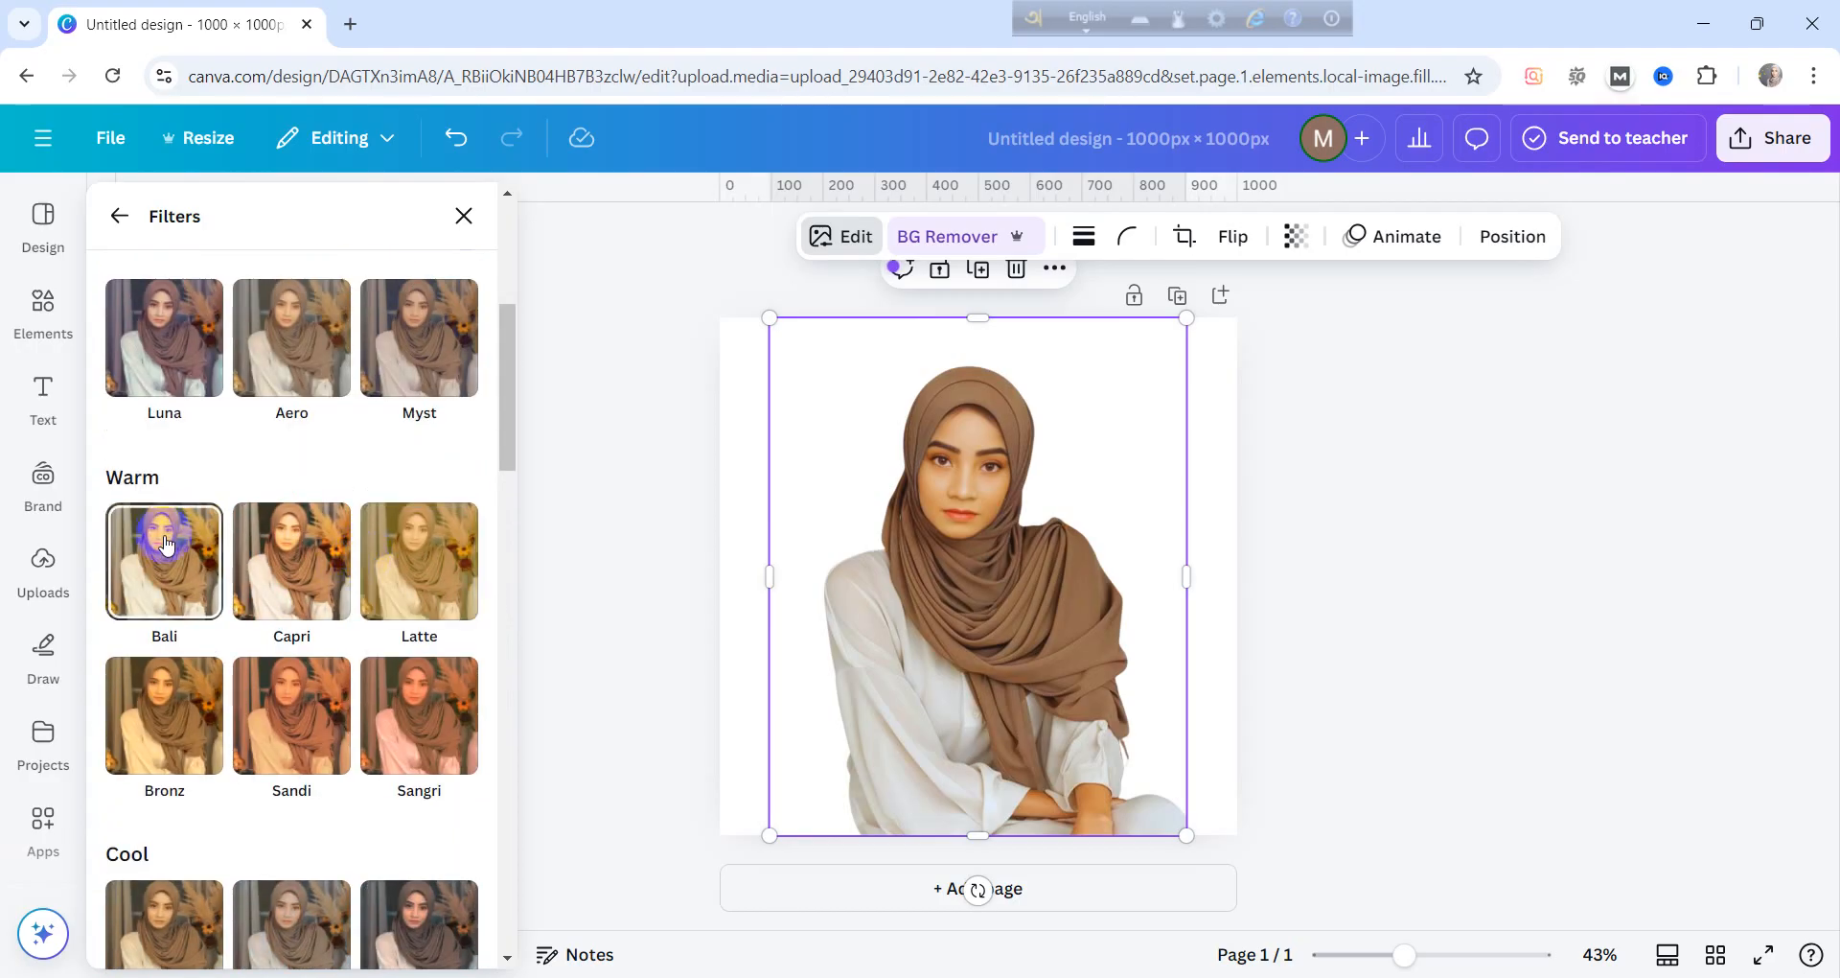
click(160, 556)
scroll(161, 547, up, 3)
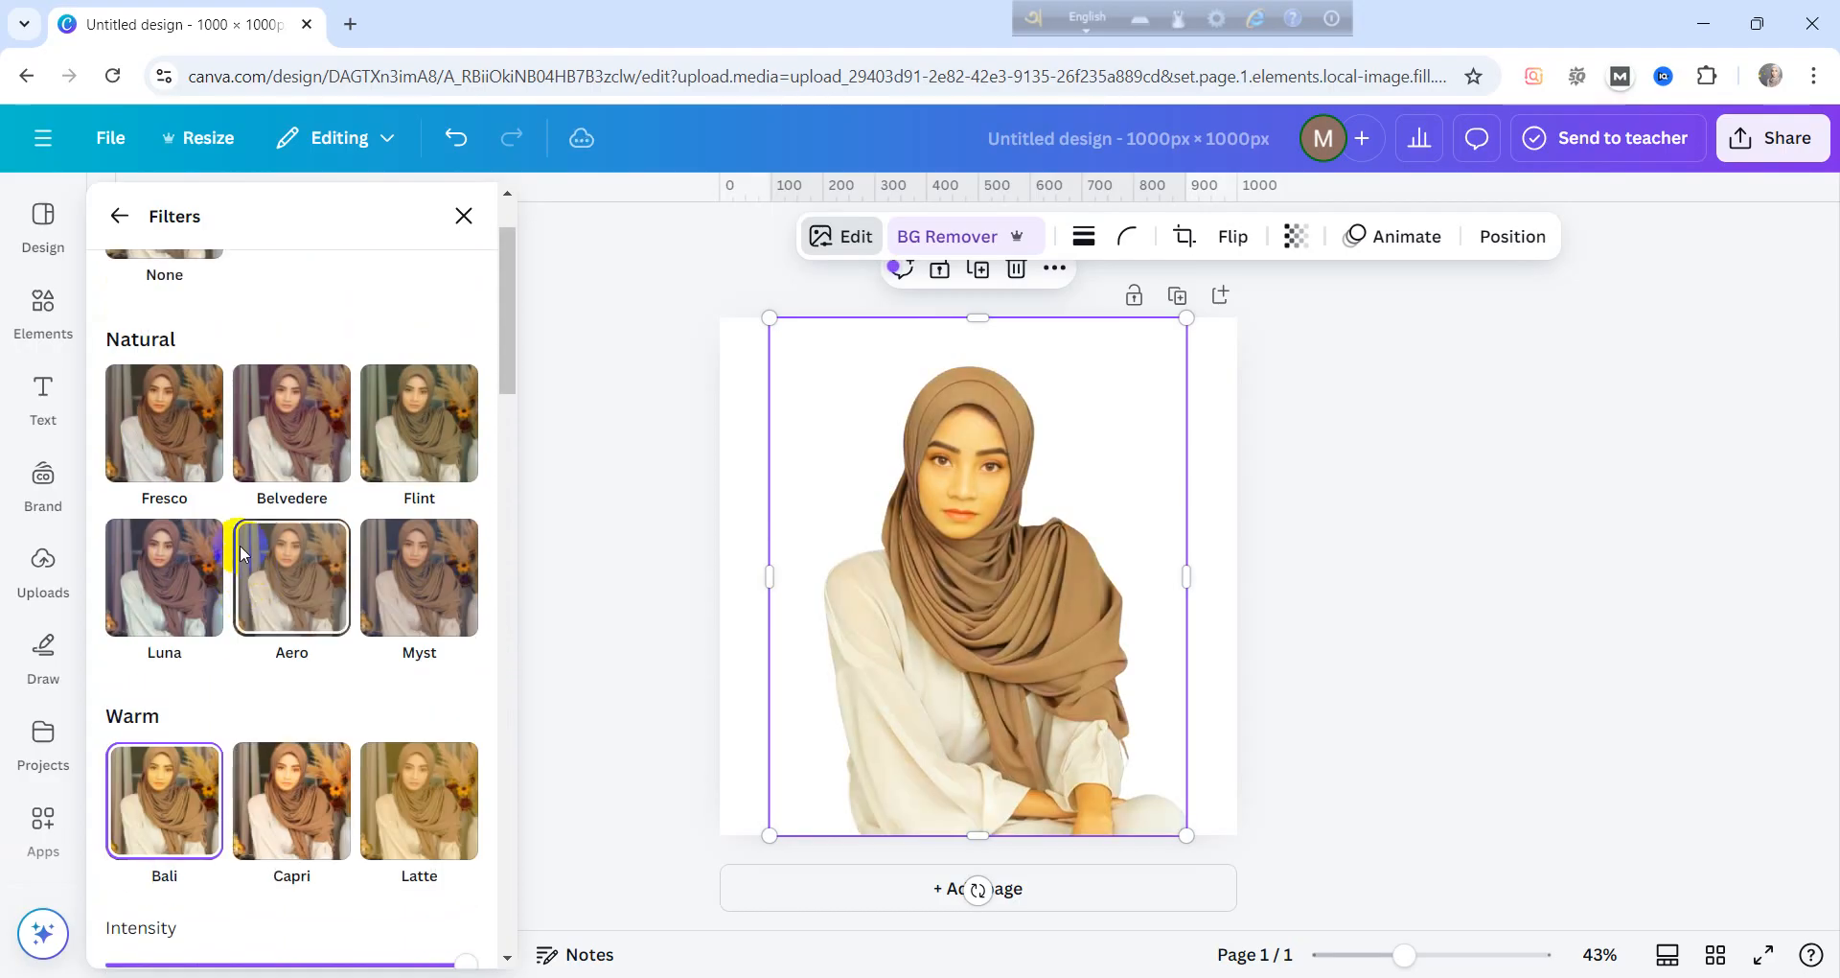
click(163, 461)
scroll(214, 557, down, 3)
click(221, 569)
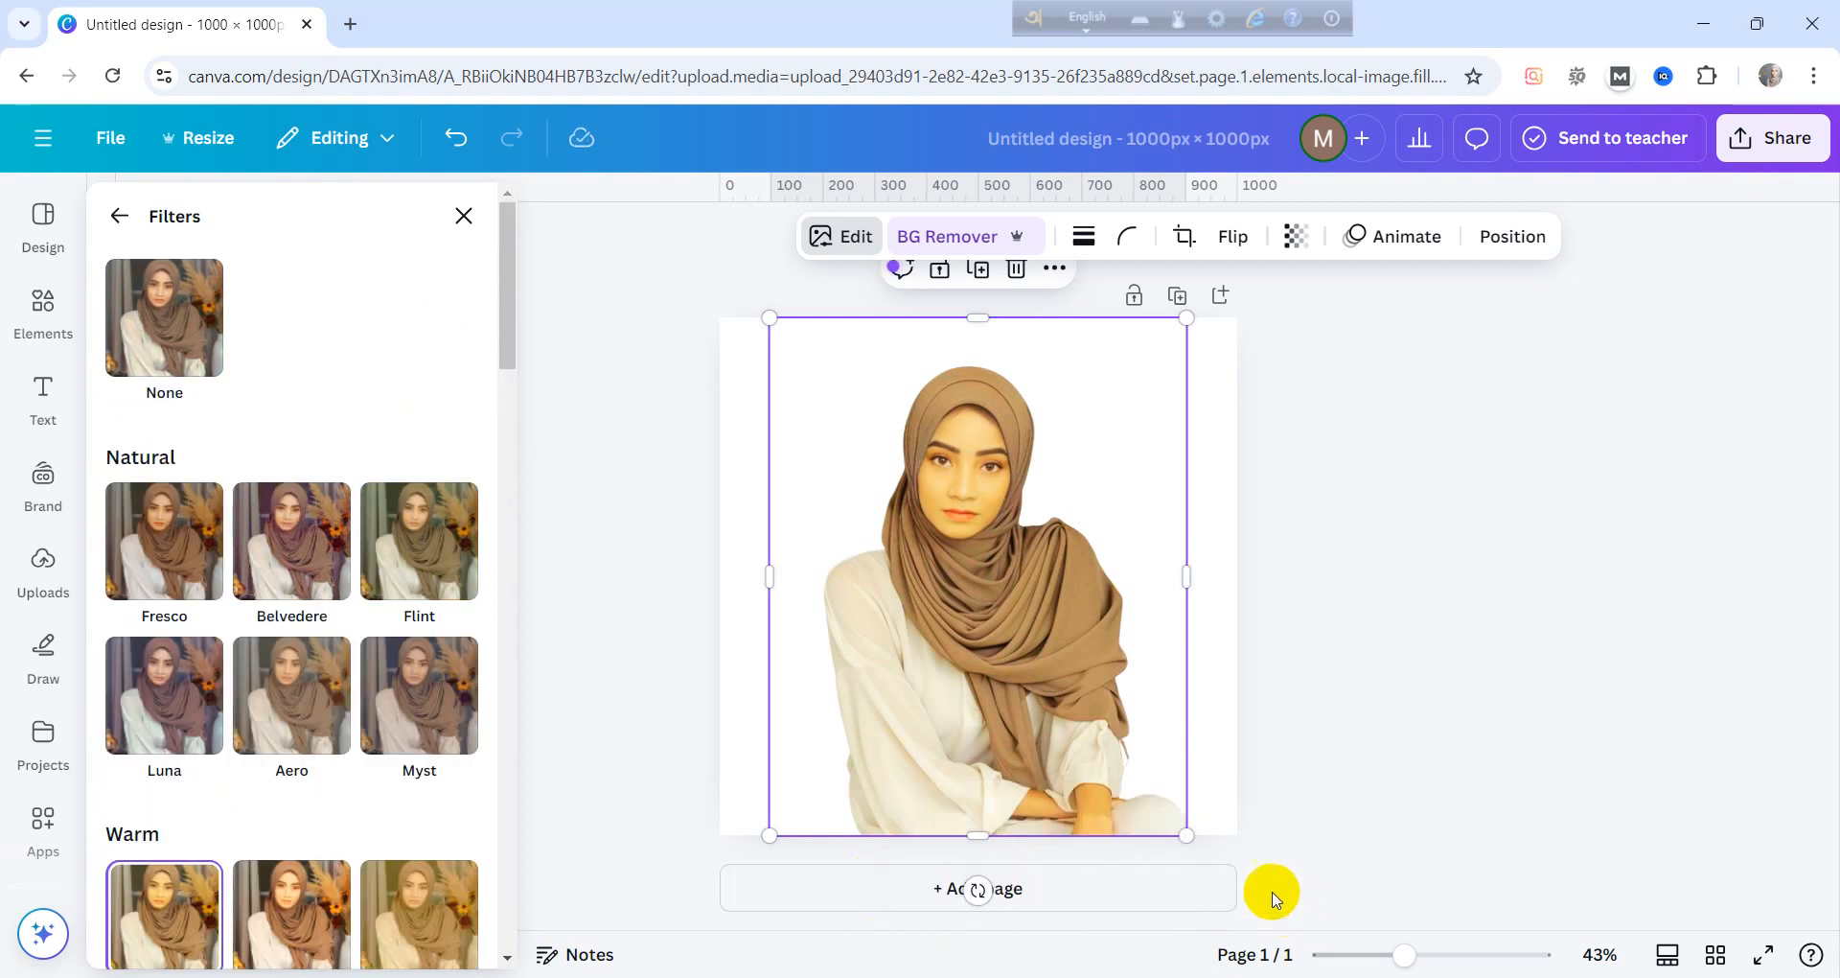
click(122, 217)
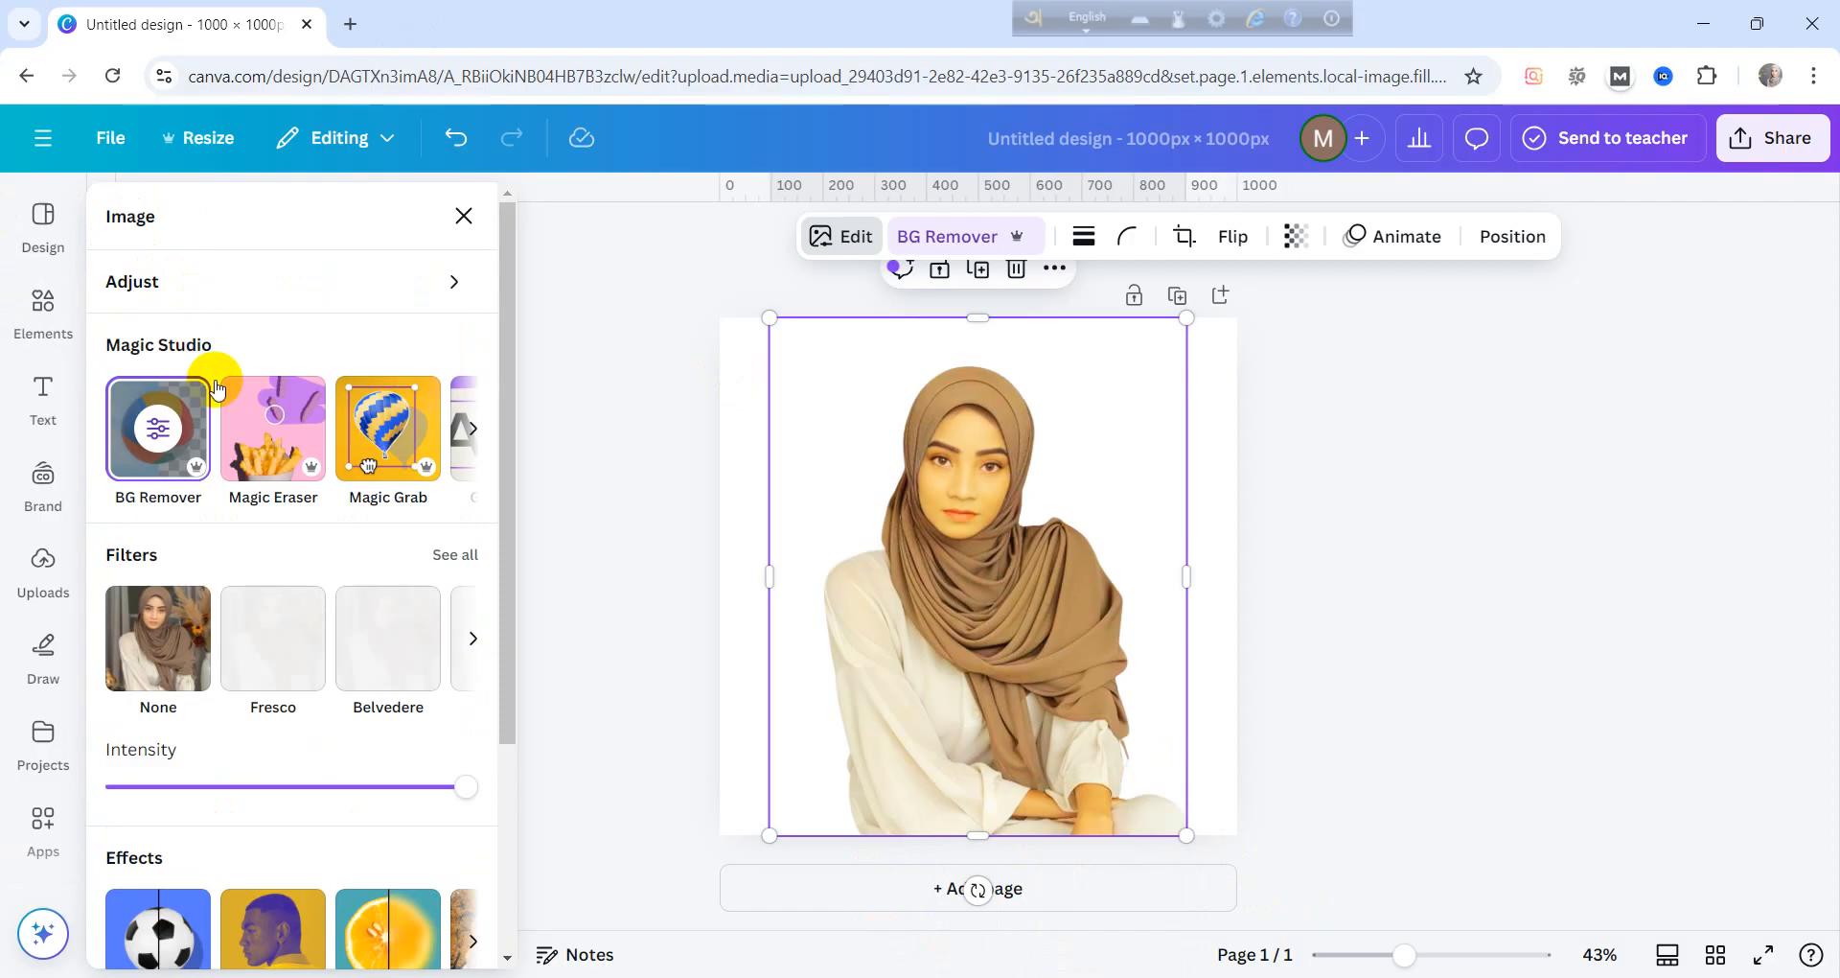
Give the portrait a Glow shadow and set its size to 7
scroll(324, 670, down, 3)
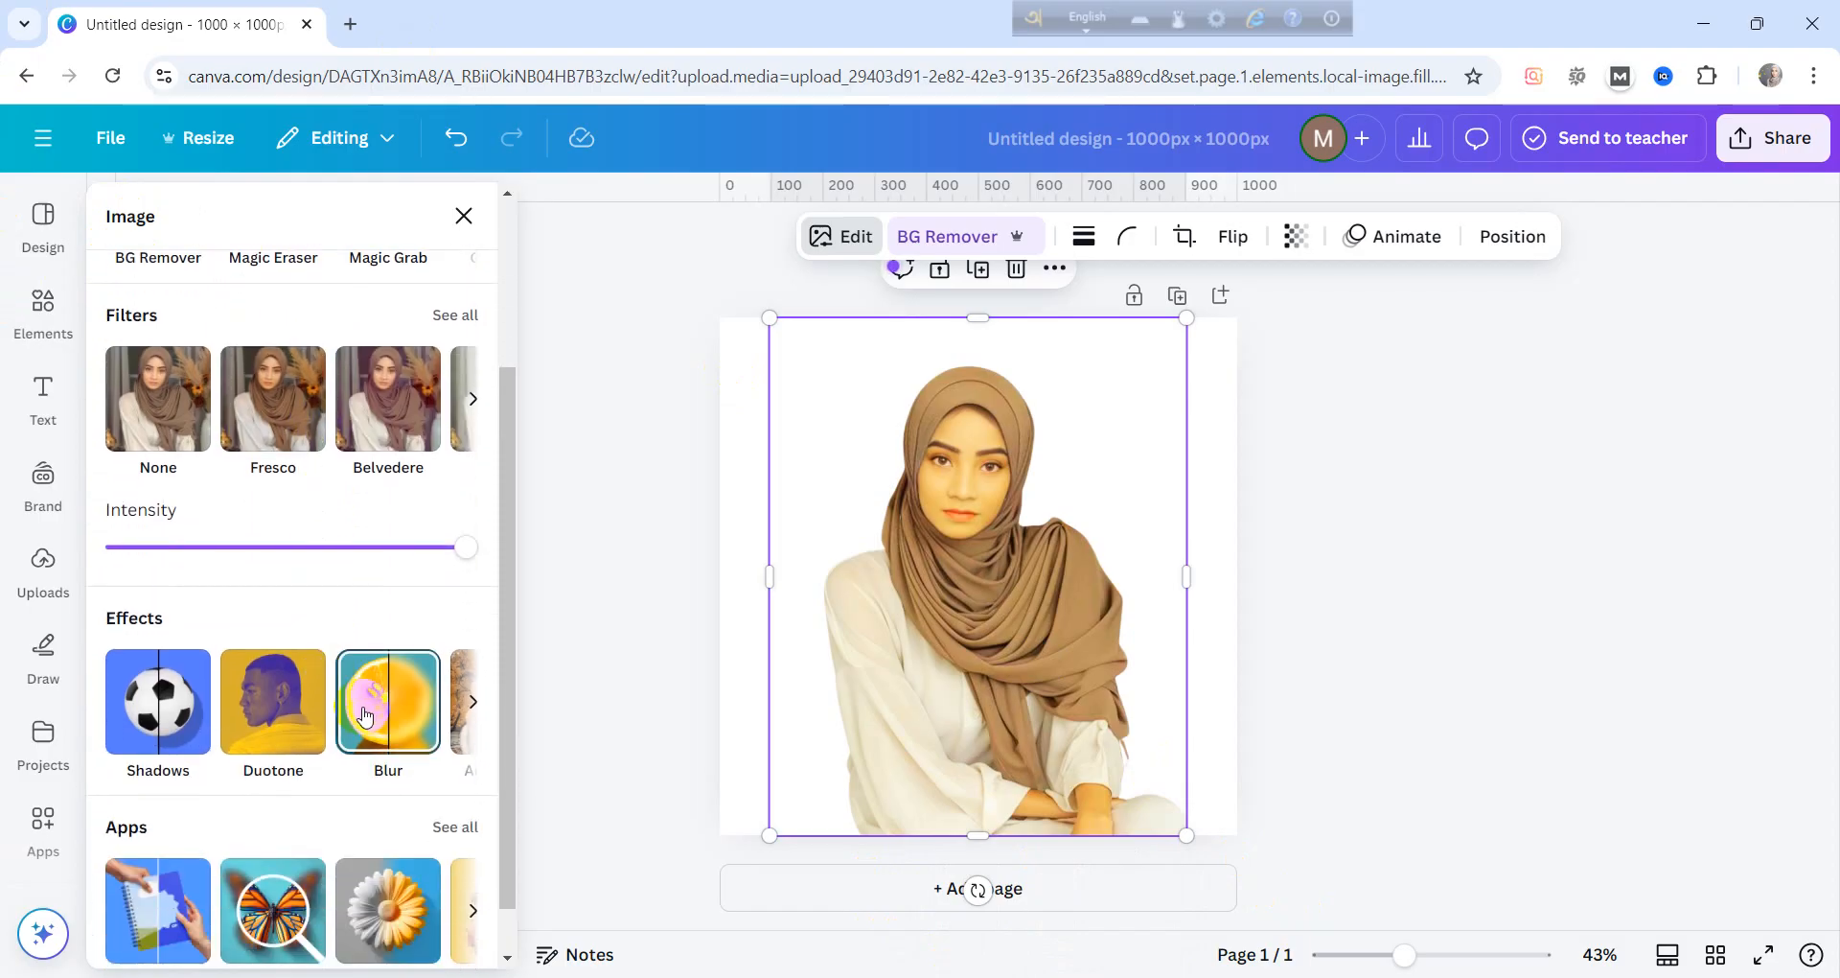
click(174, 694)
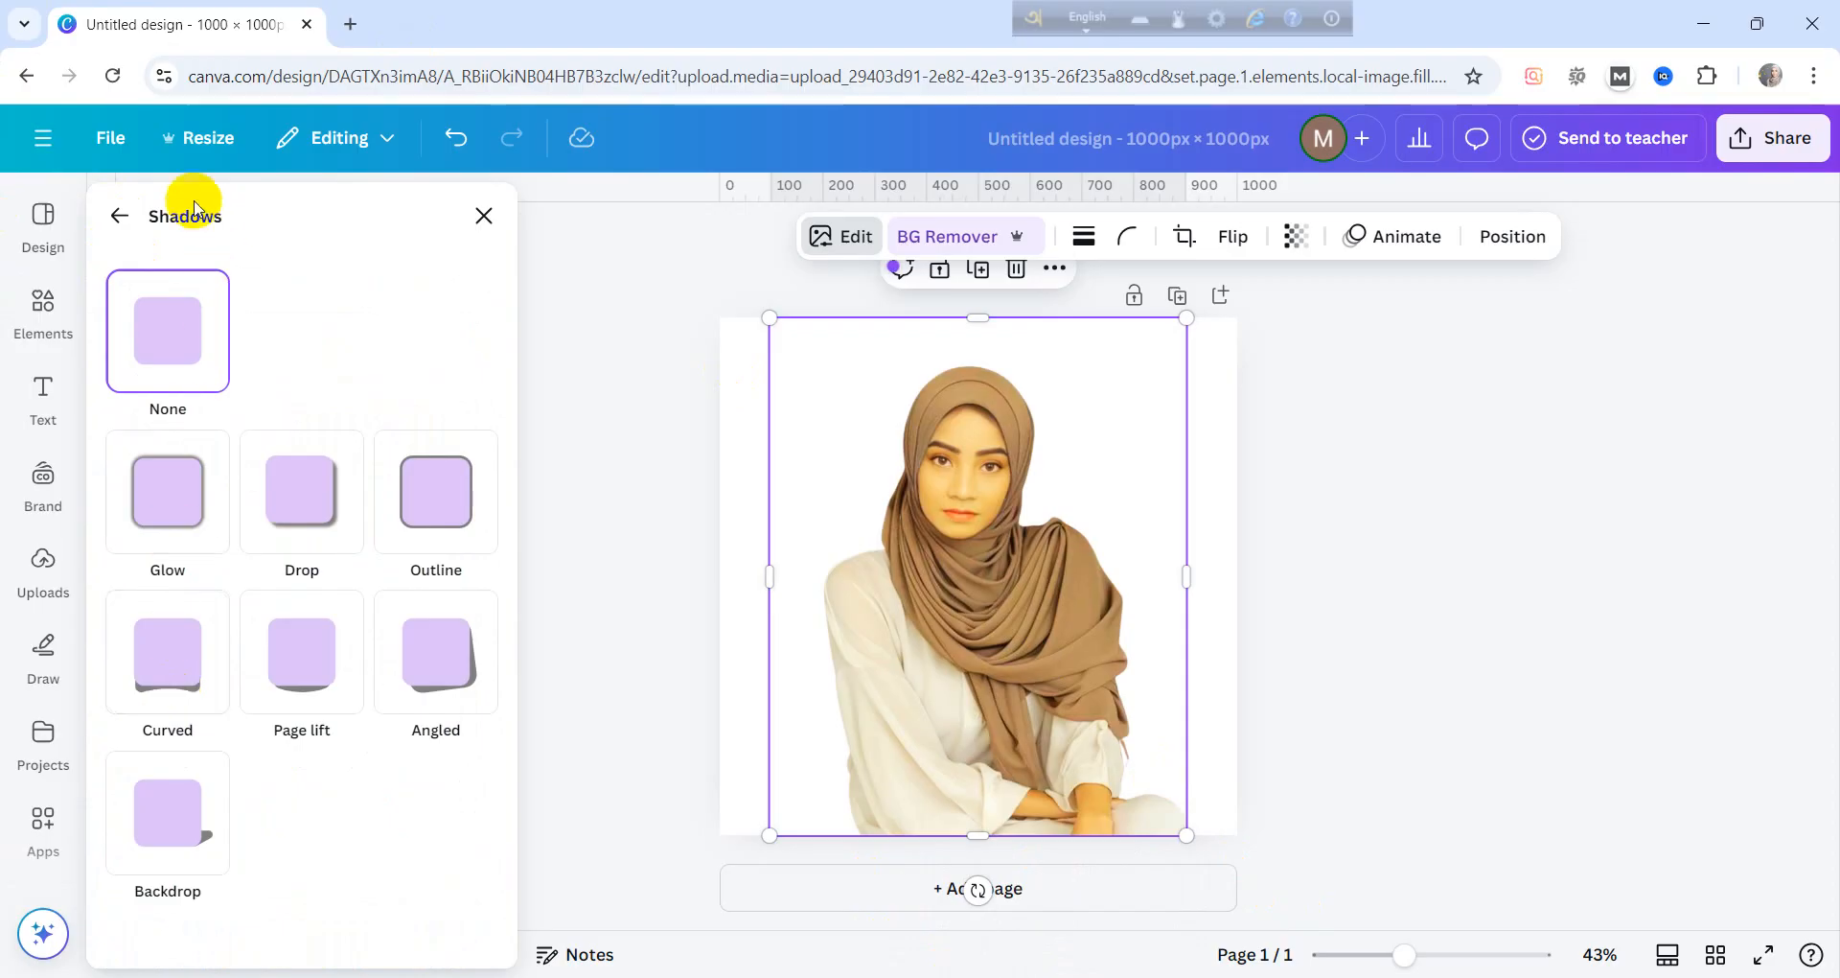
click(117, 216)
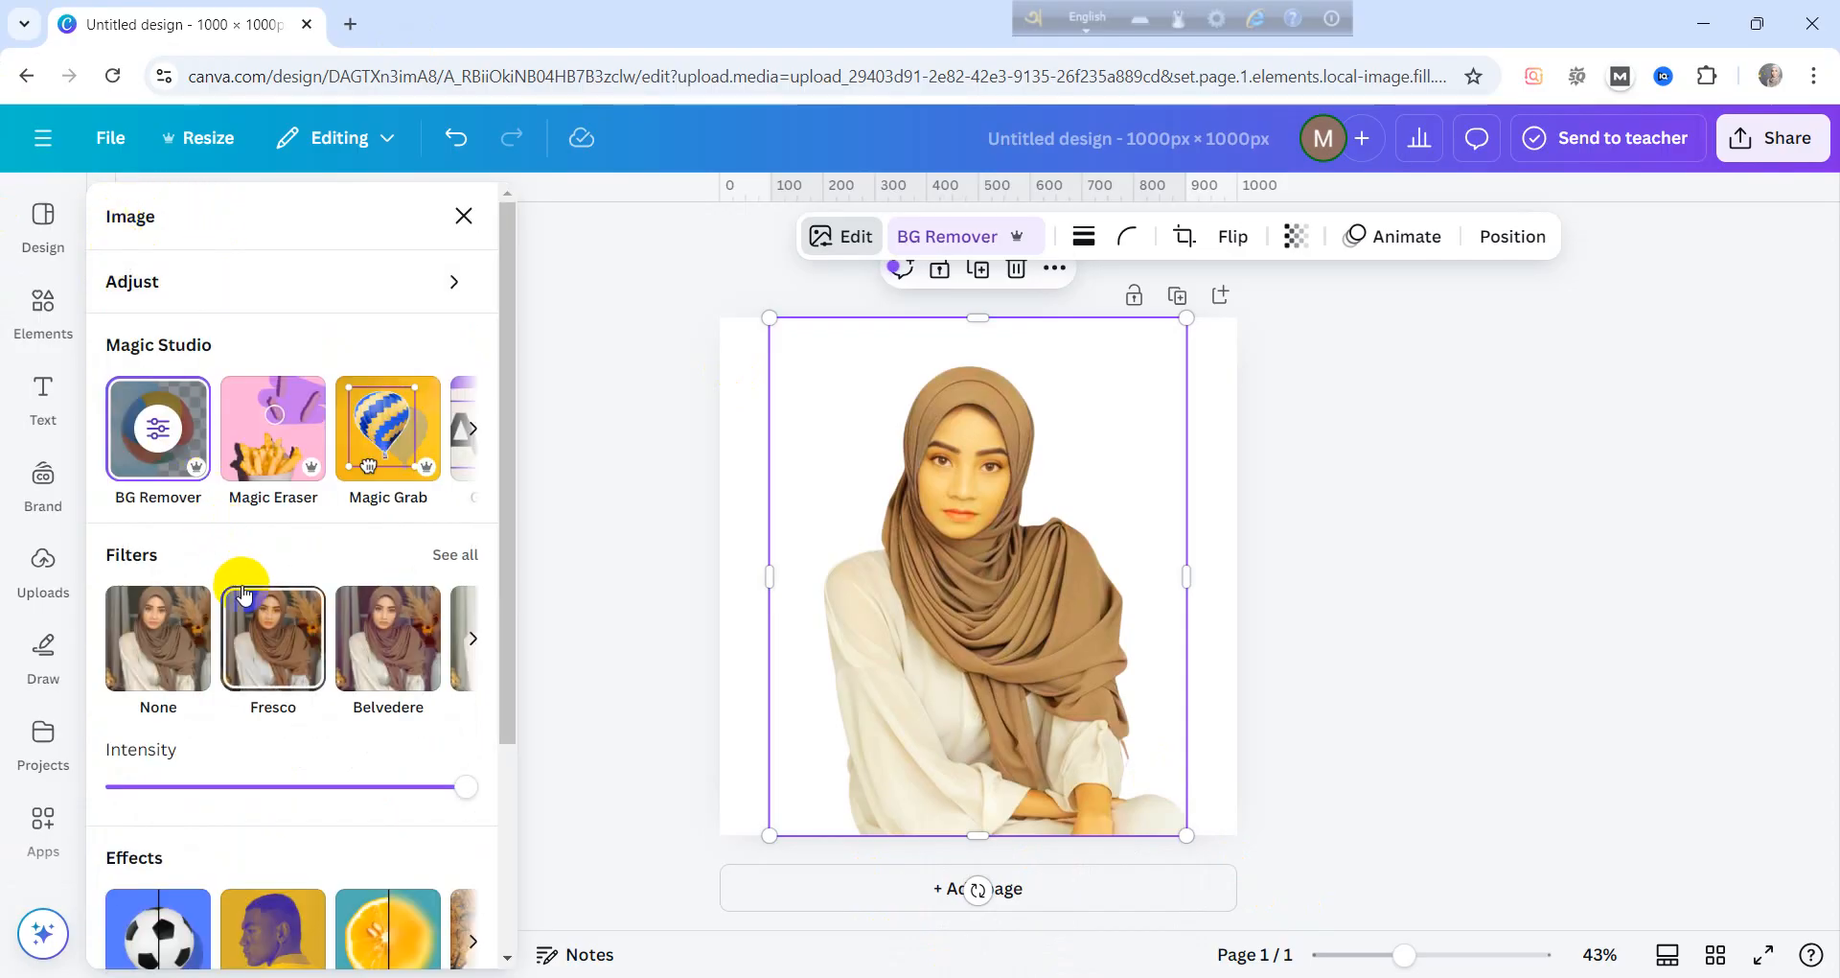
scroll(288, 613, down, 3)
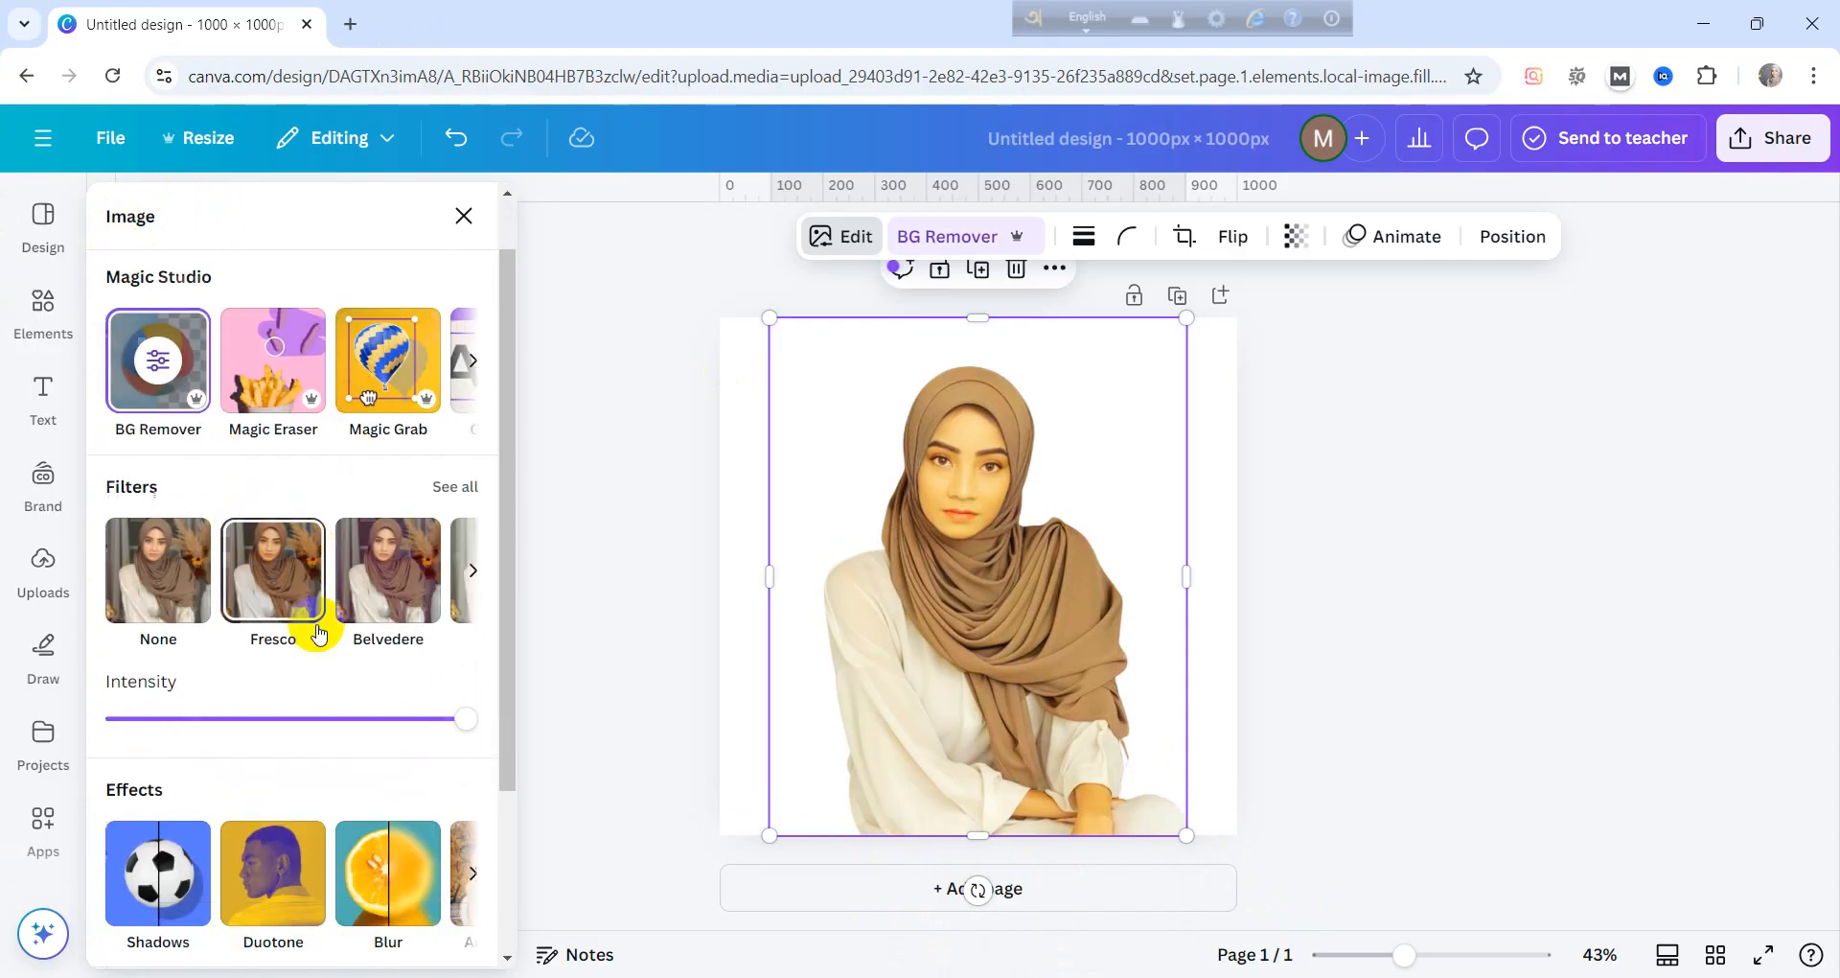
scroll(319, 630, down, 1)
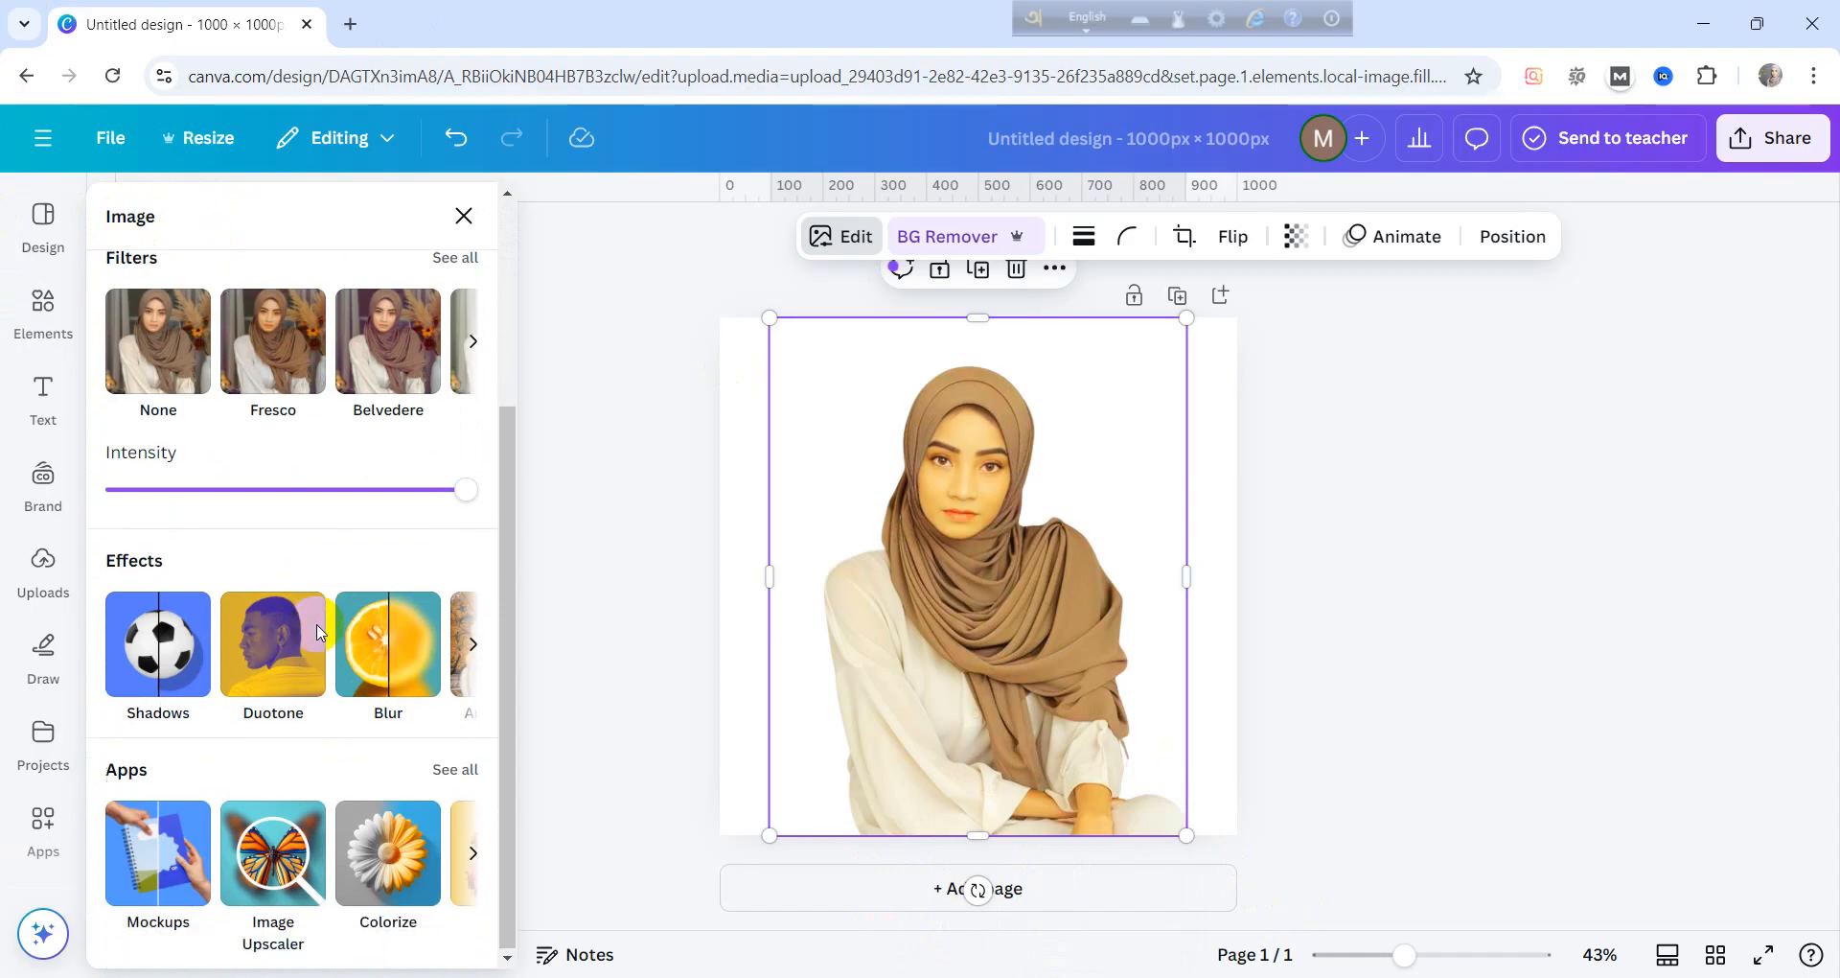
click(139, 678)
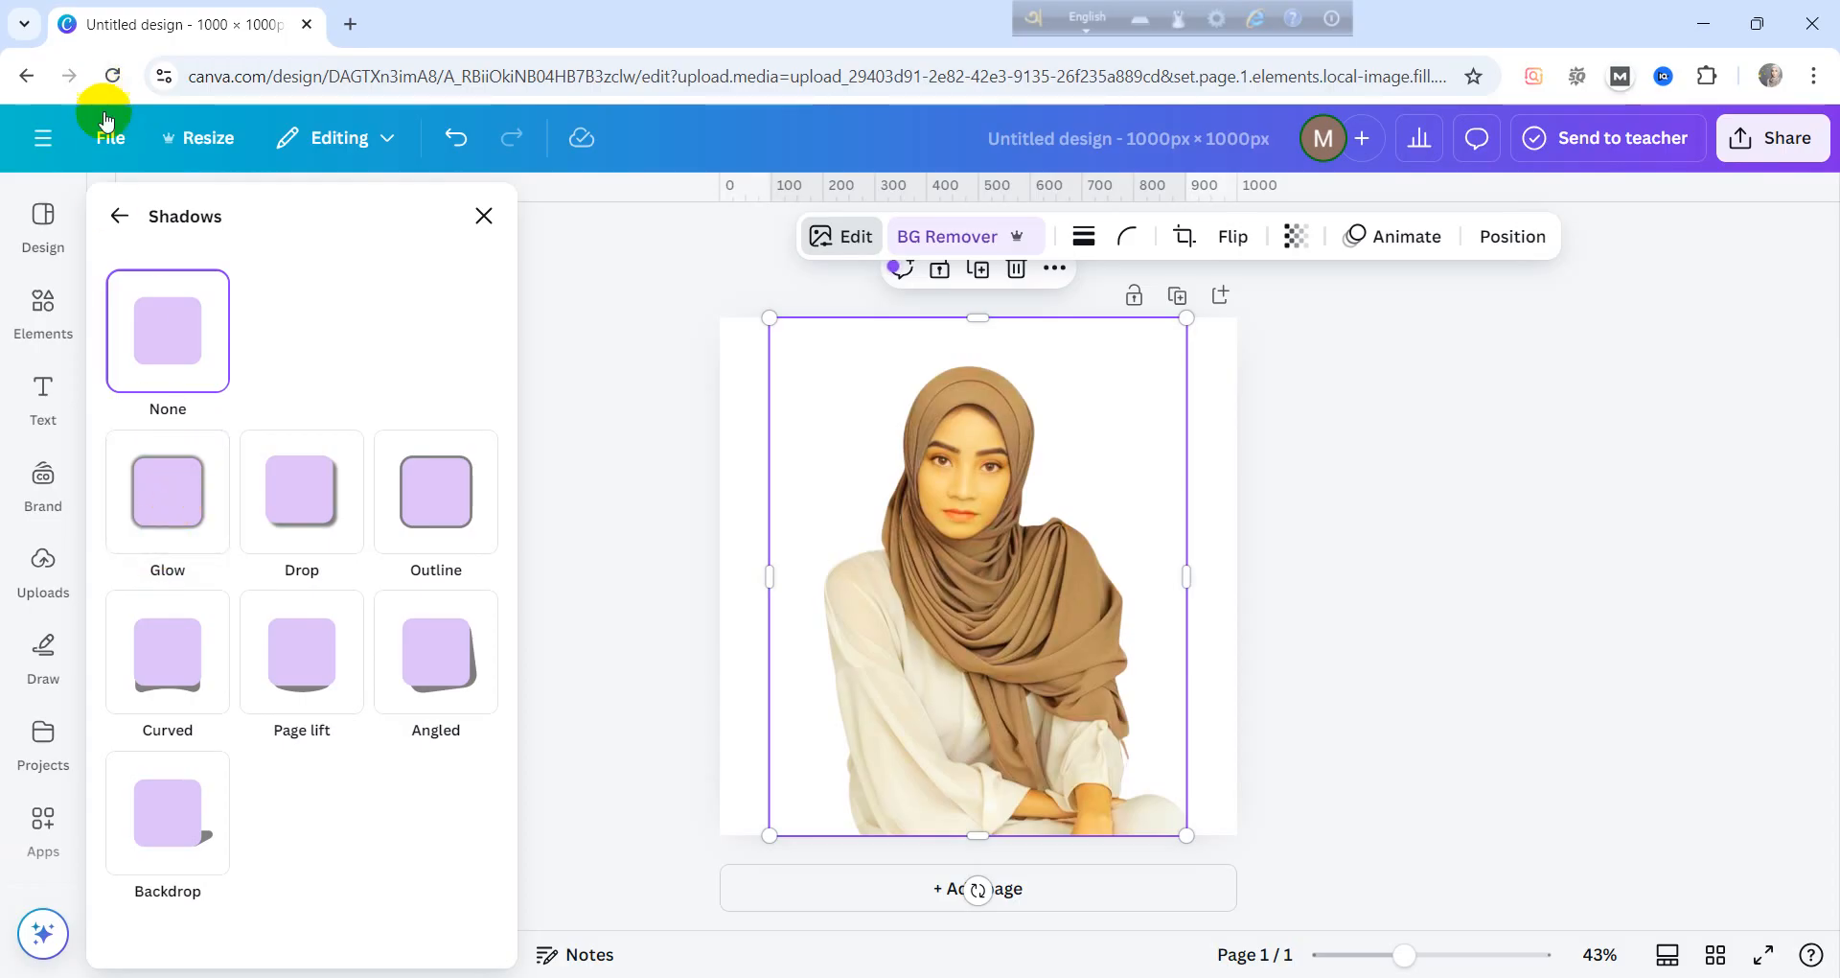
click(175, 486)
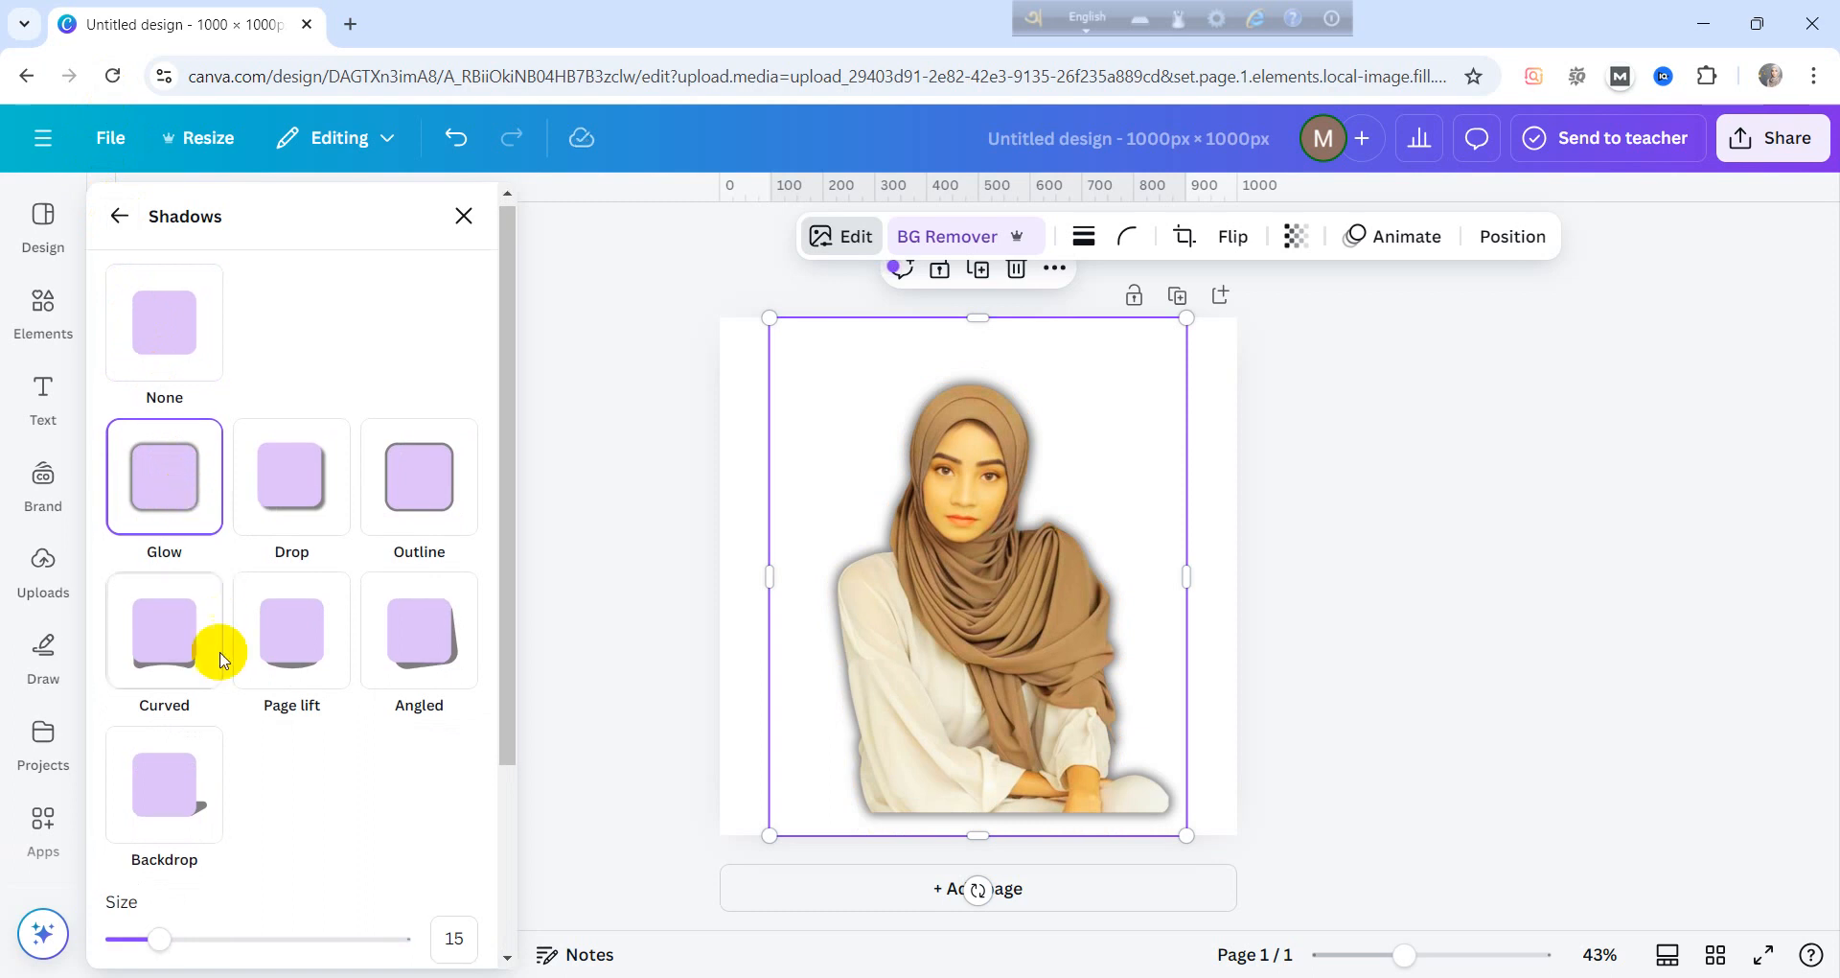
mouse_move(163, 944)
mouse_down()
mouse_move(448, 935)
mouse_move(82, 896)
mouse_move(160, 932)
mouse_move(140, 932)
mouse_up()
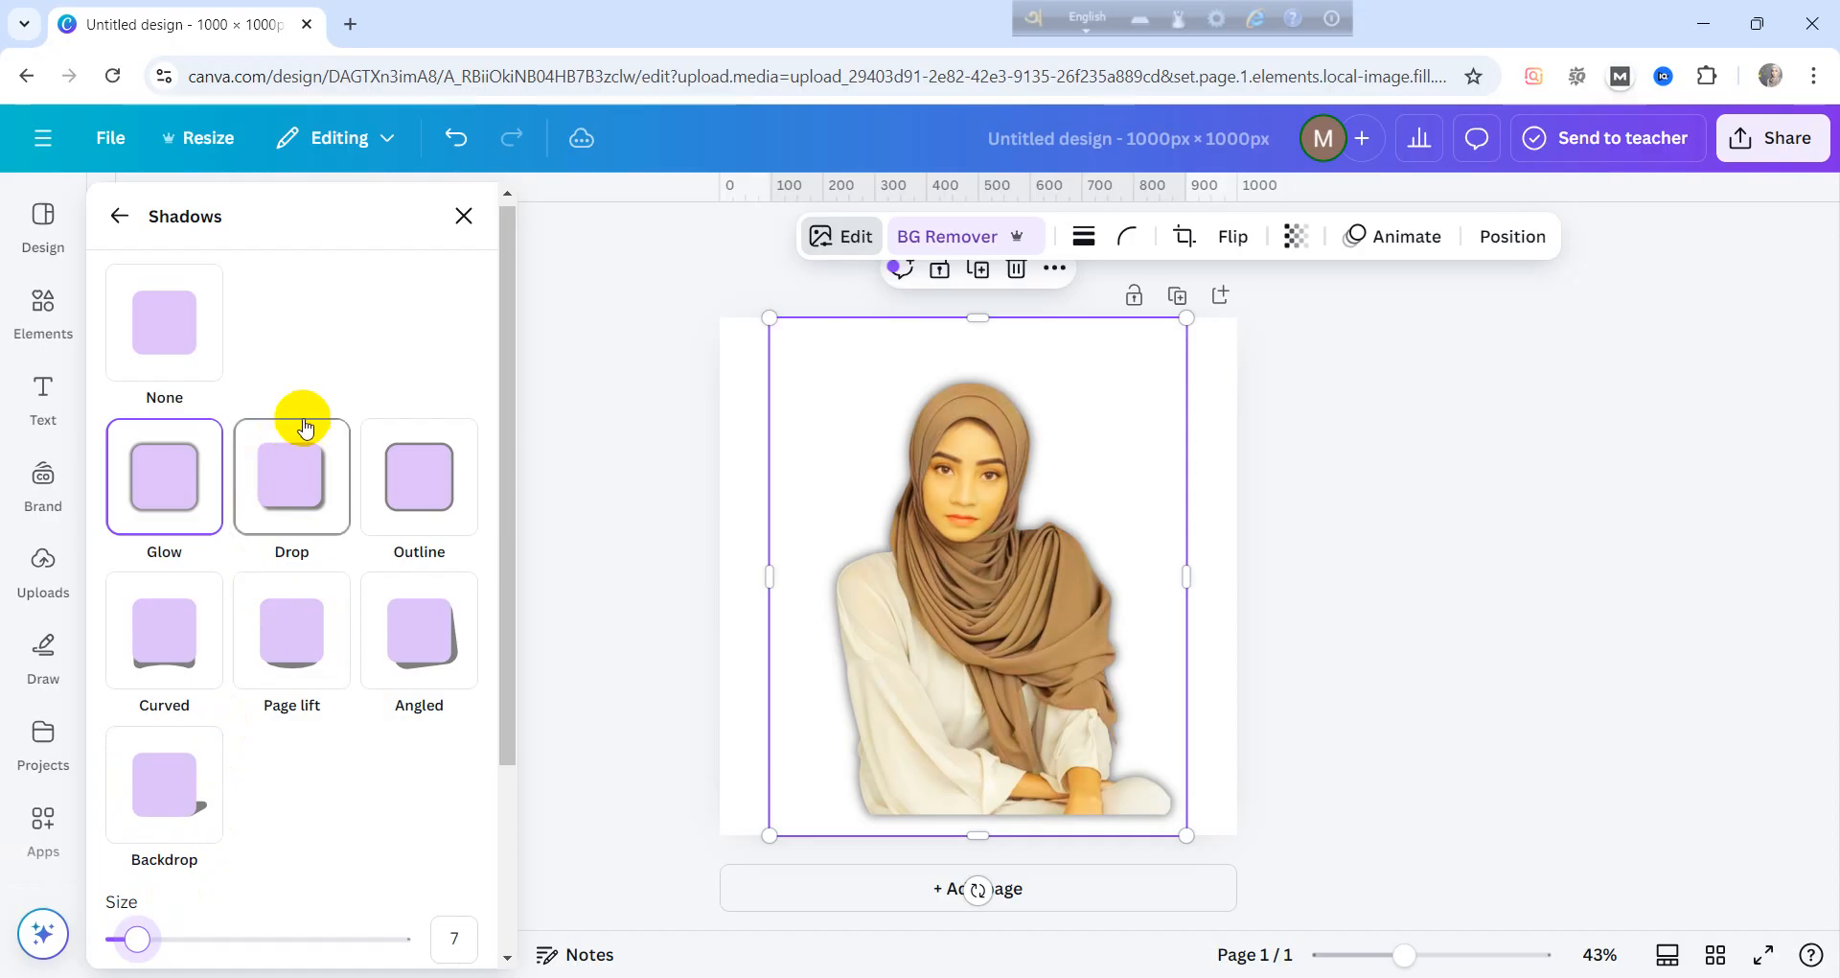
Try the Drop, Outline, Curved, Page lift, Angled and Backdrop shadow styles on the portrait
click(280, 515)
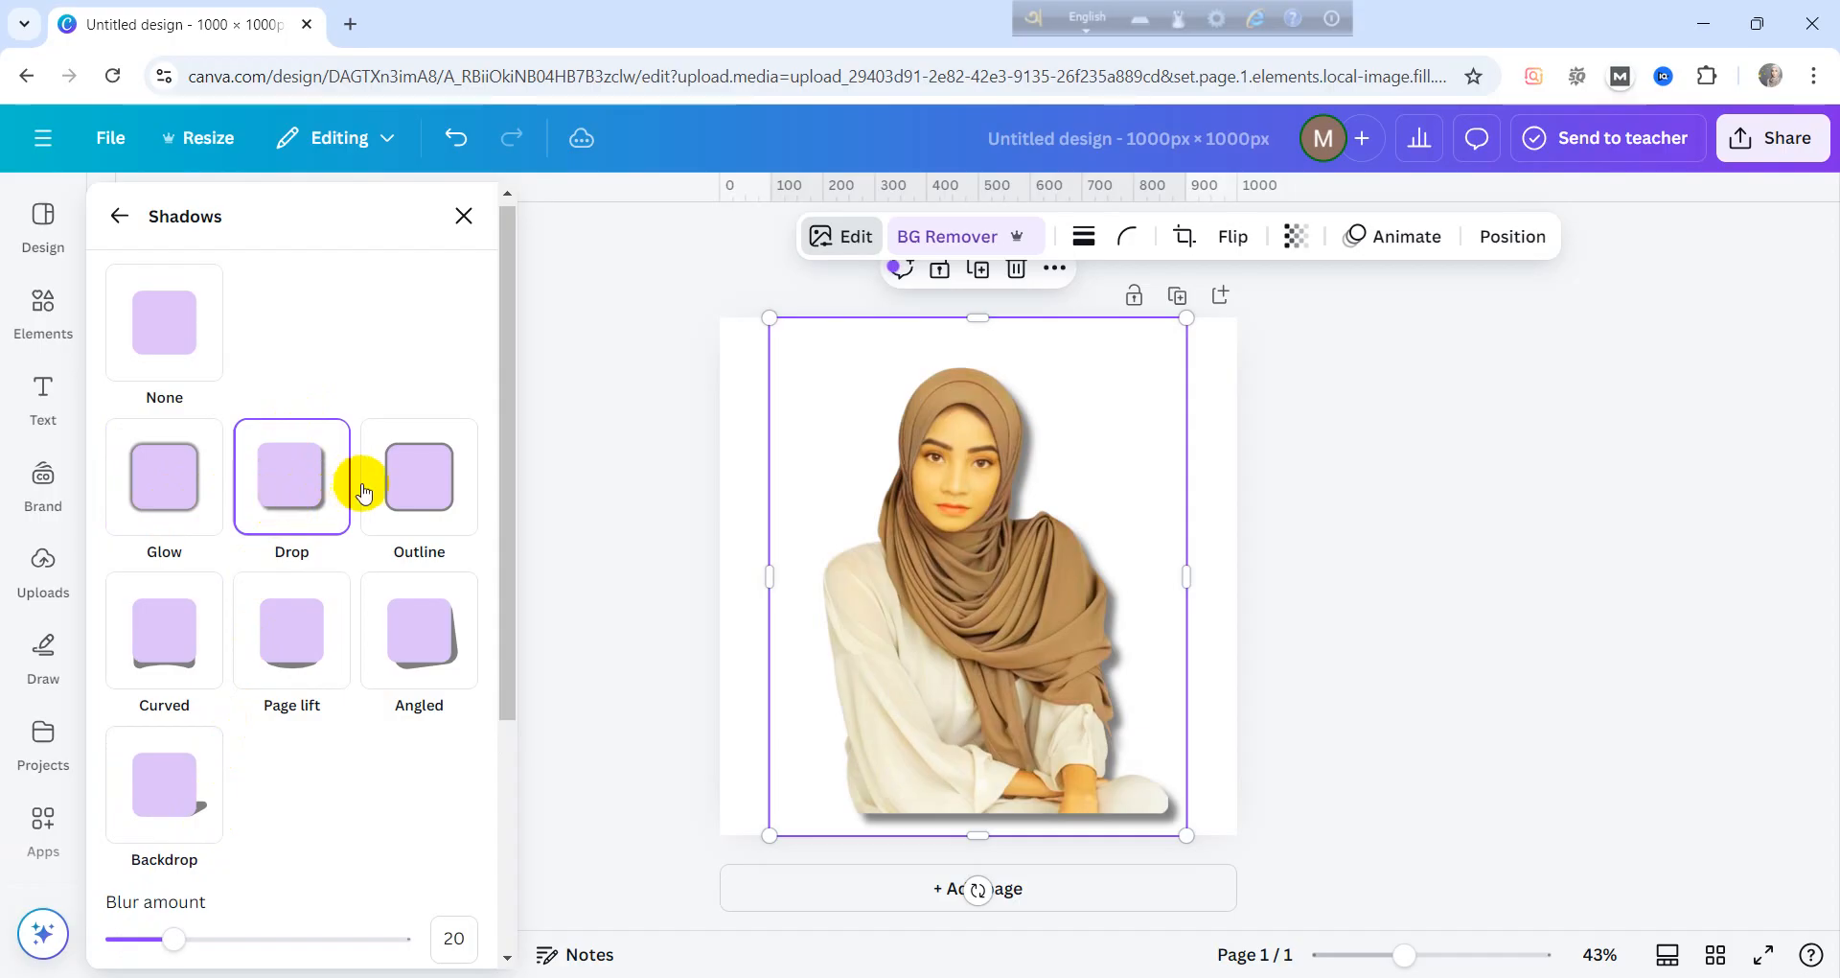
click(434, 502)
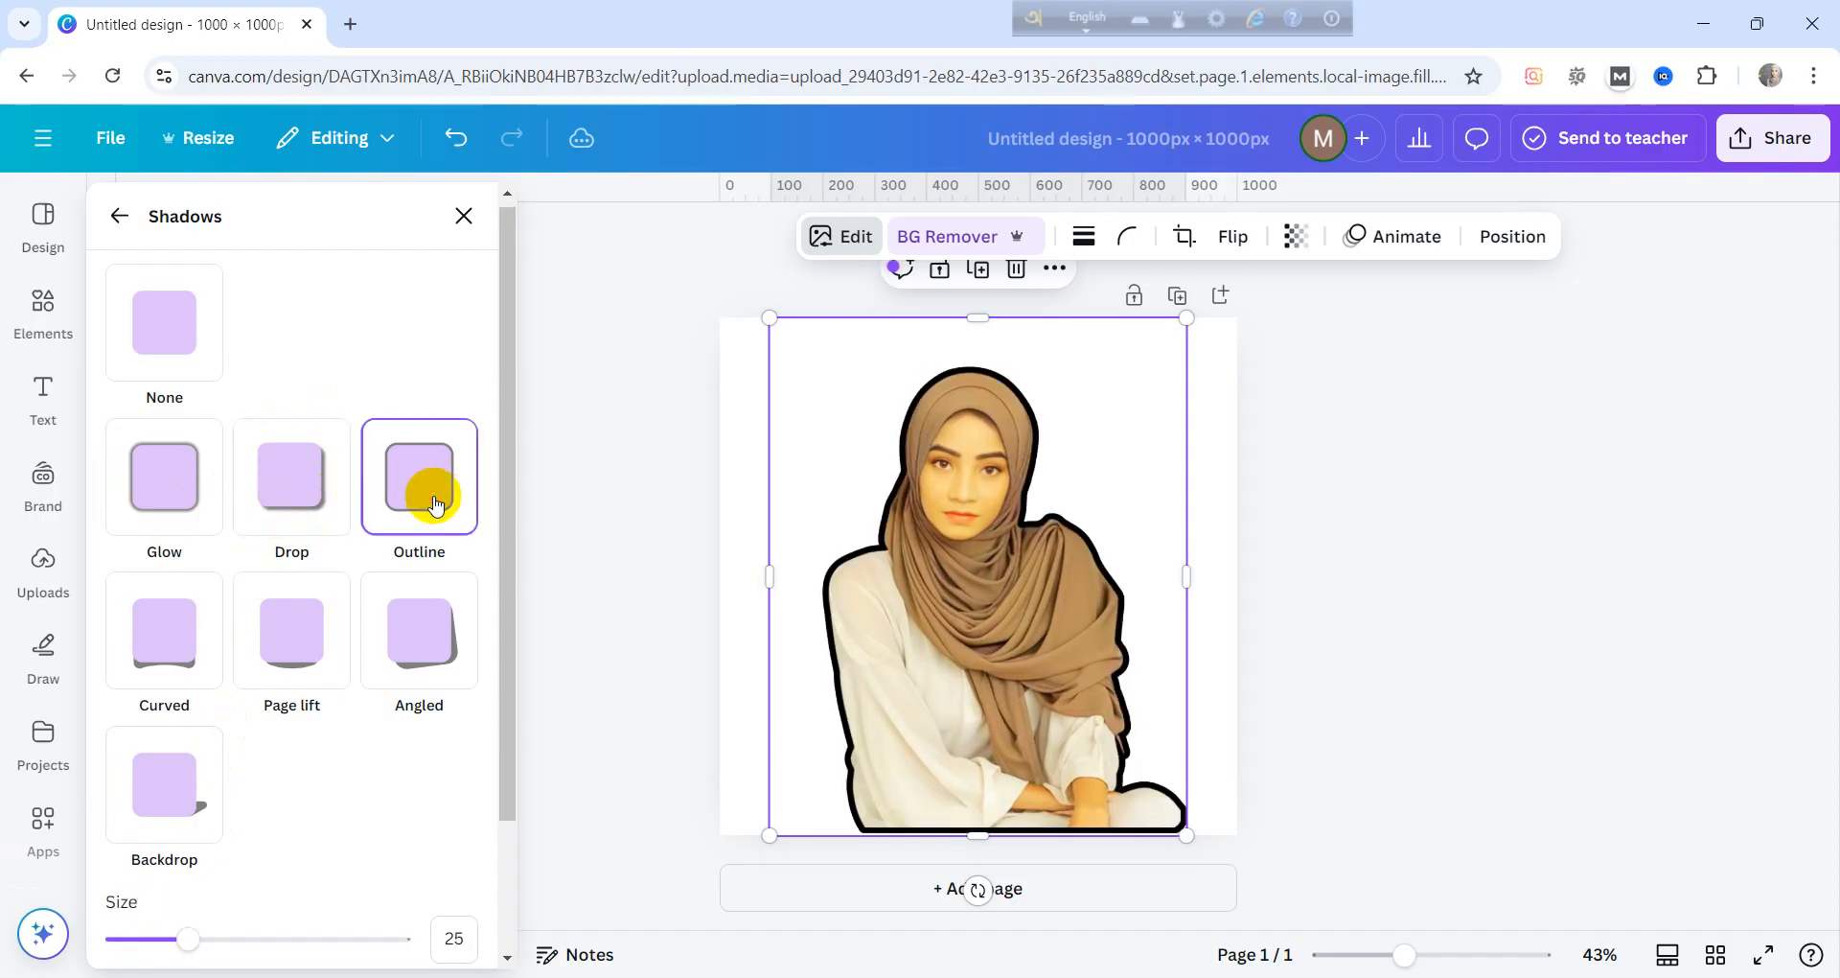
click(144, 650)
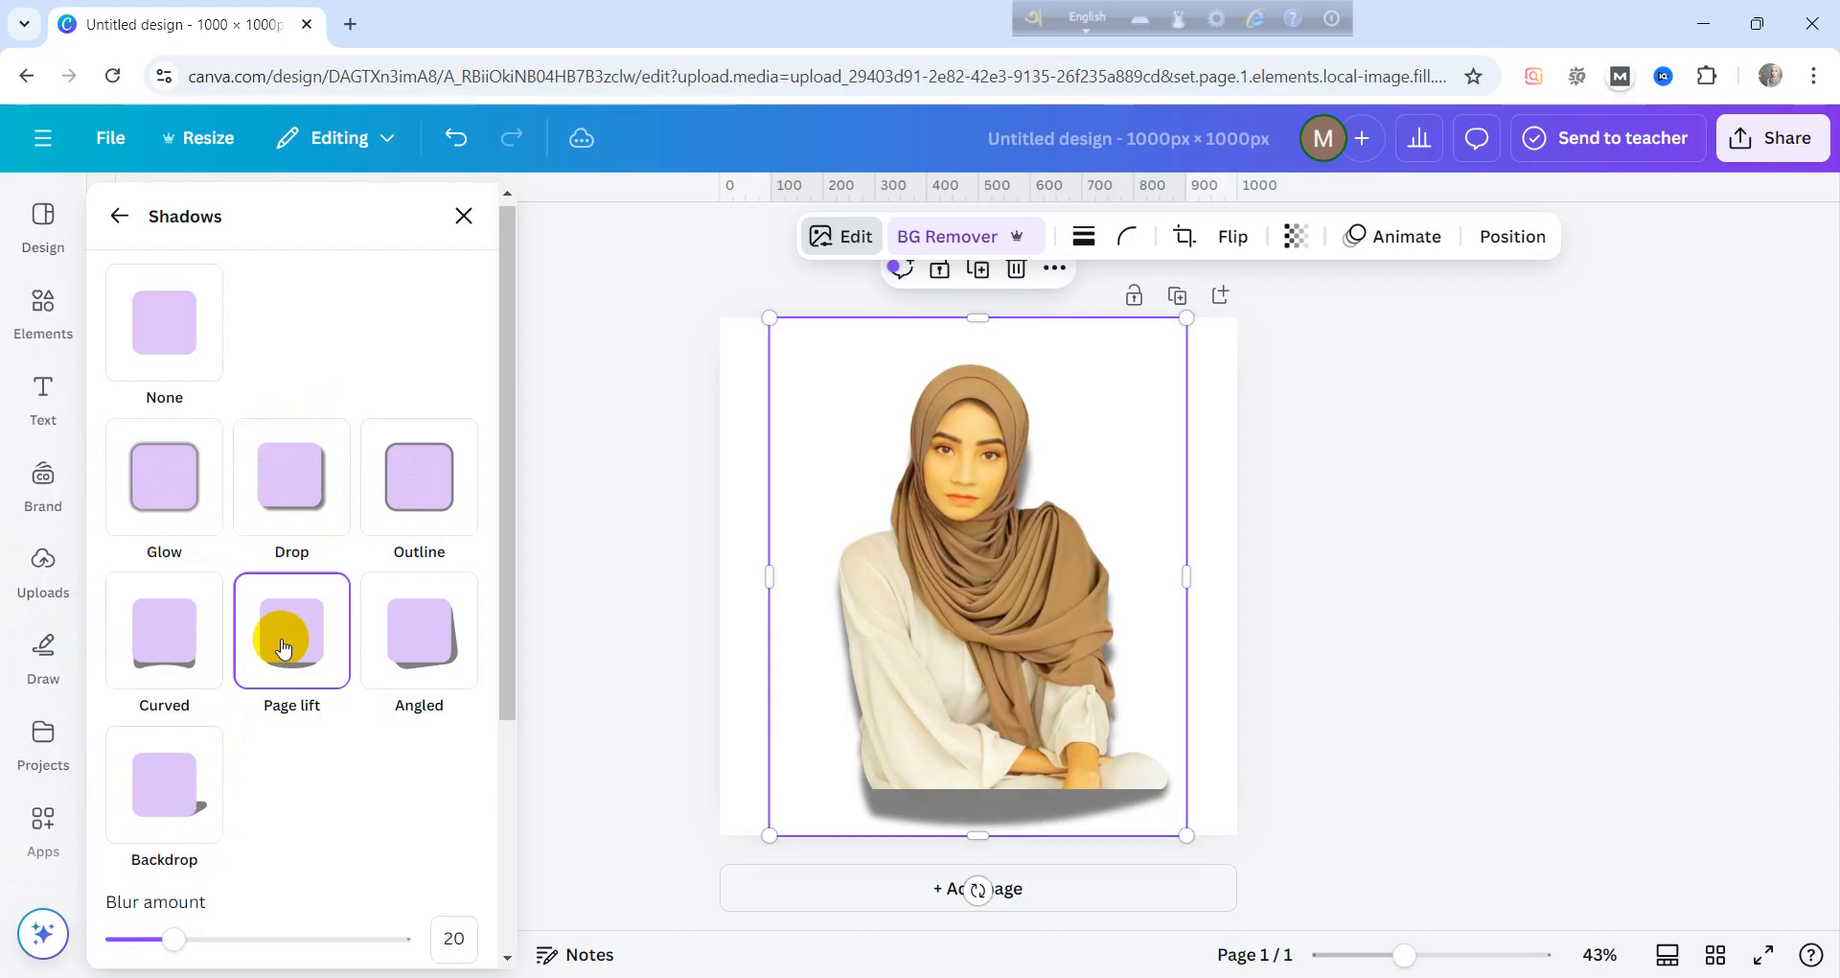
click(397, 628)
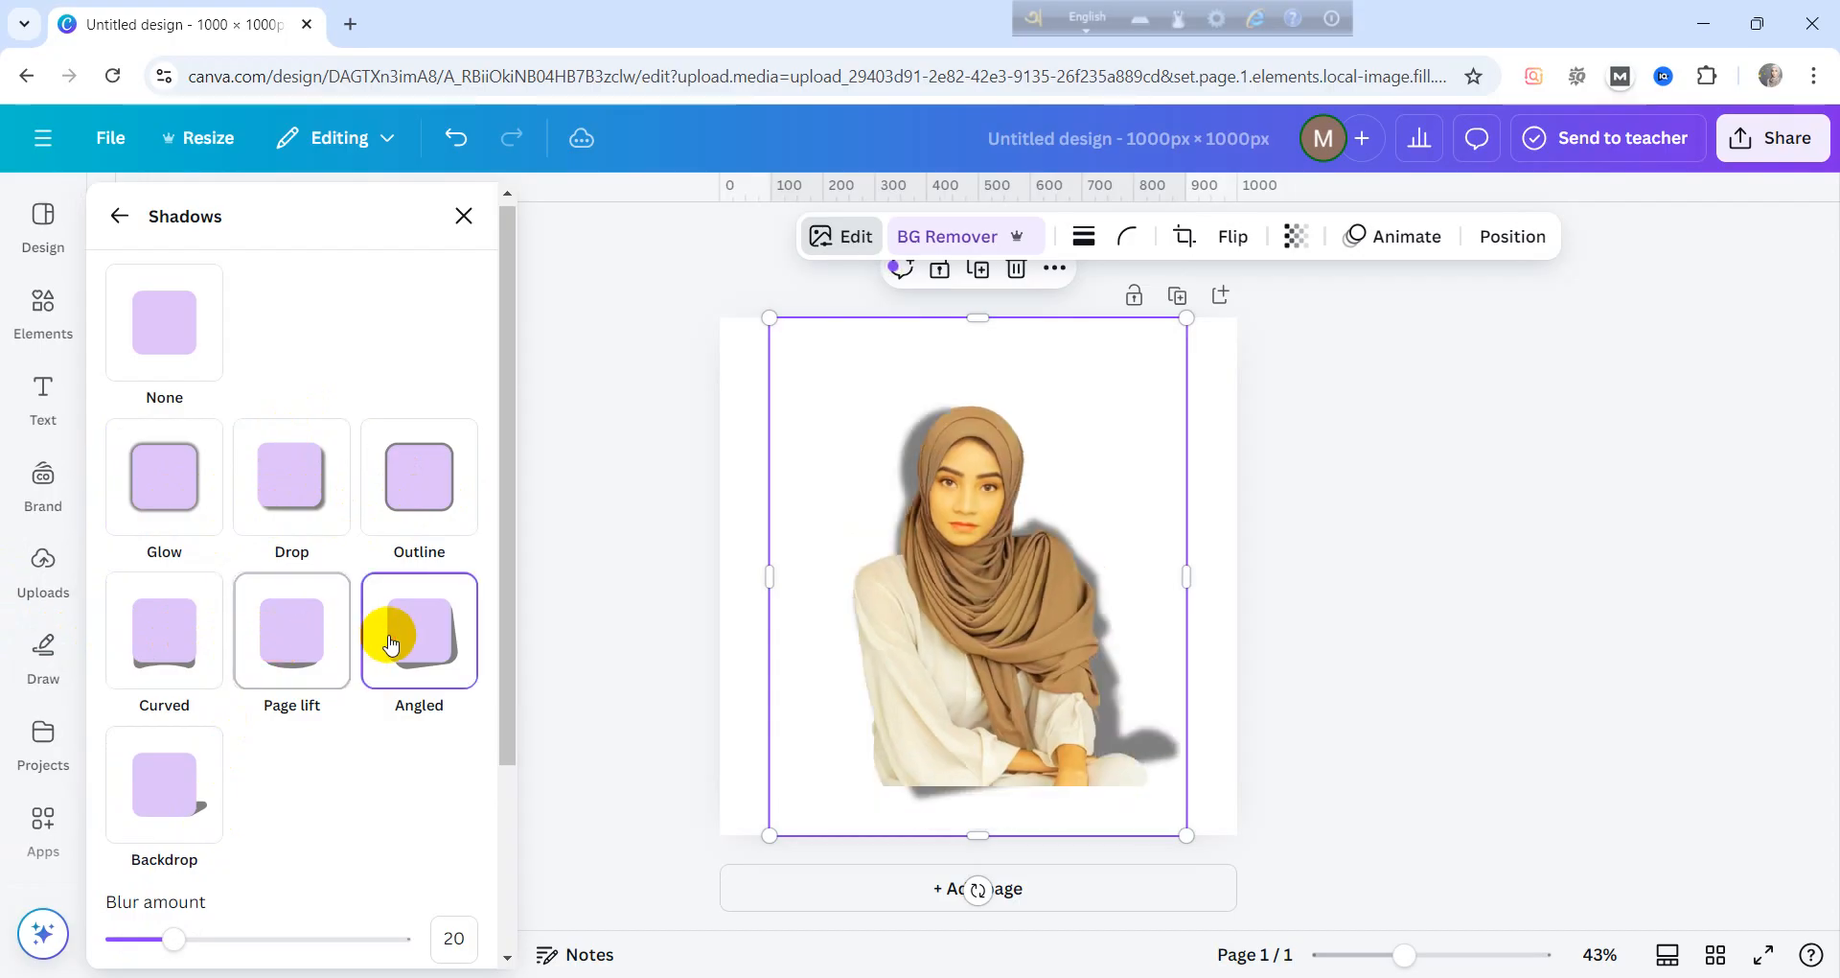
click(201, 791)
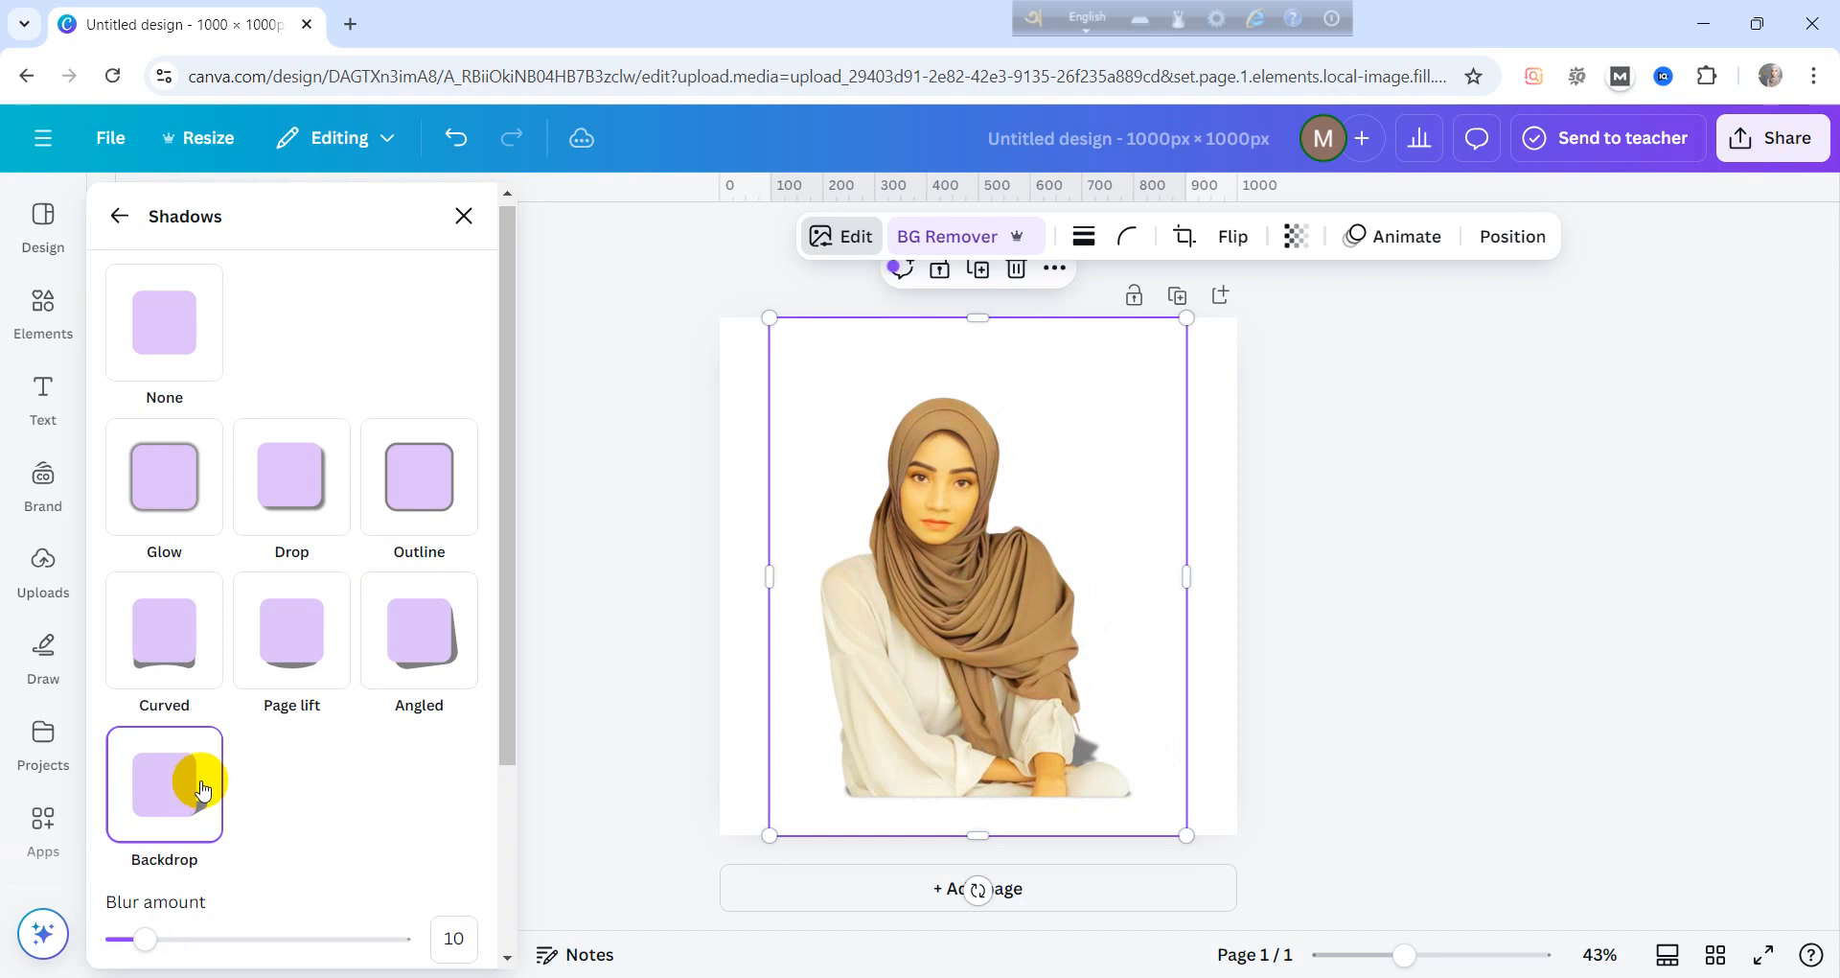
Apply the Glow shadow to the portrait with size 28 and blur amount 22
click(164, 491)
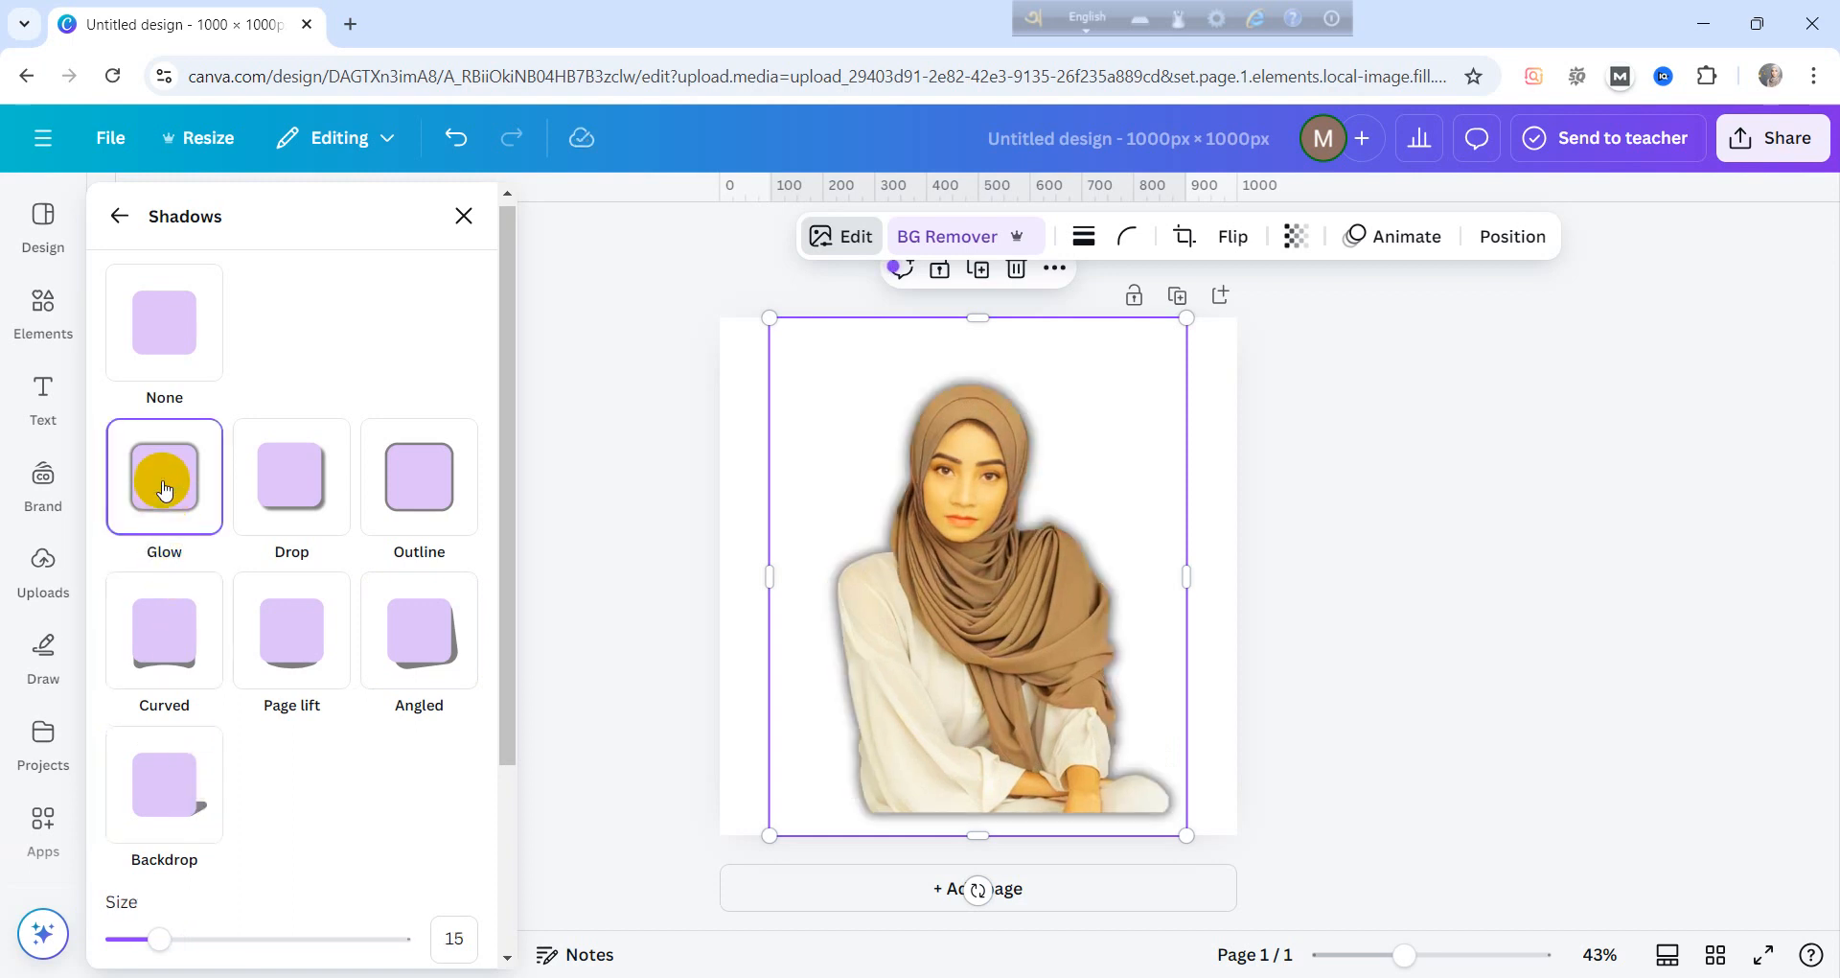
click(119, 216)
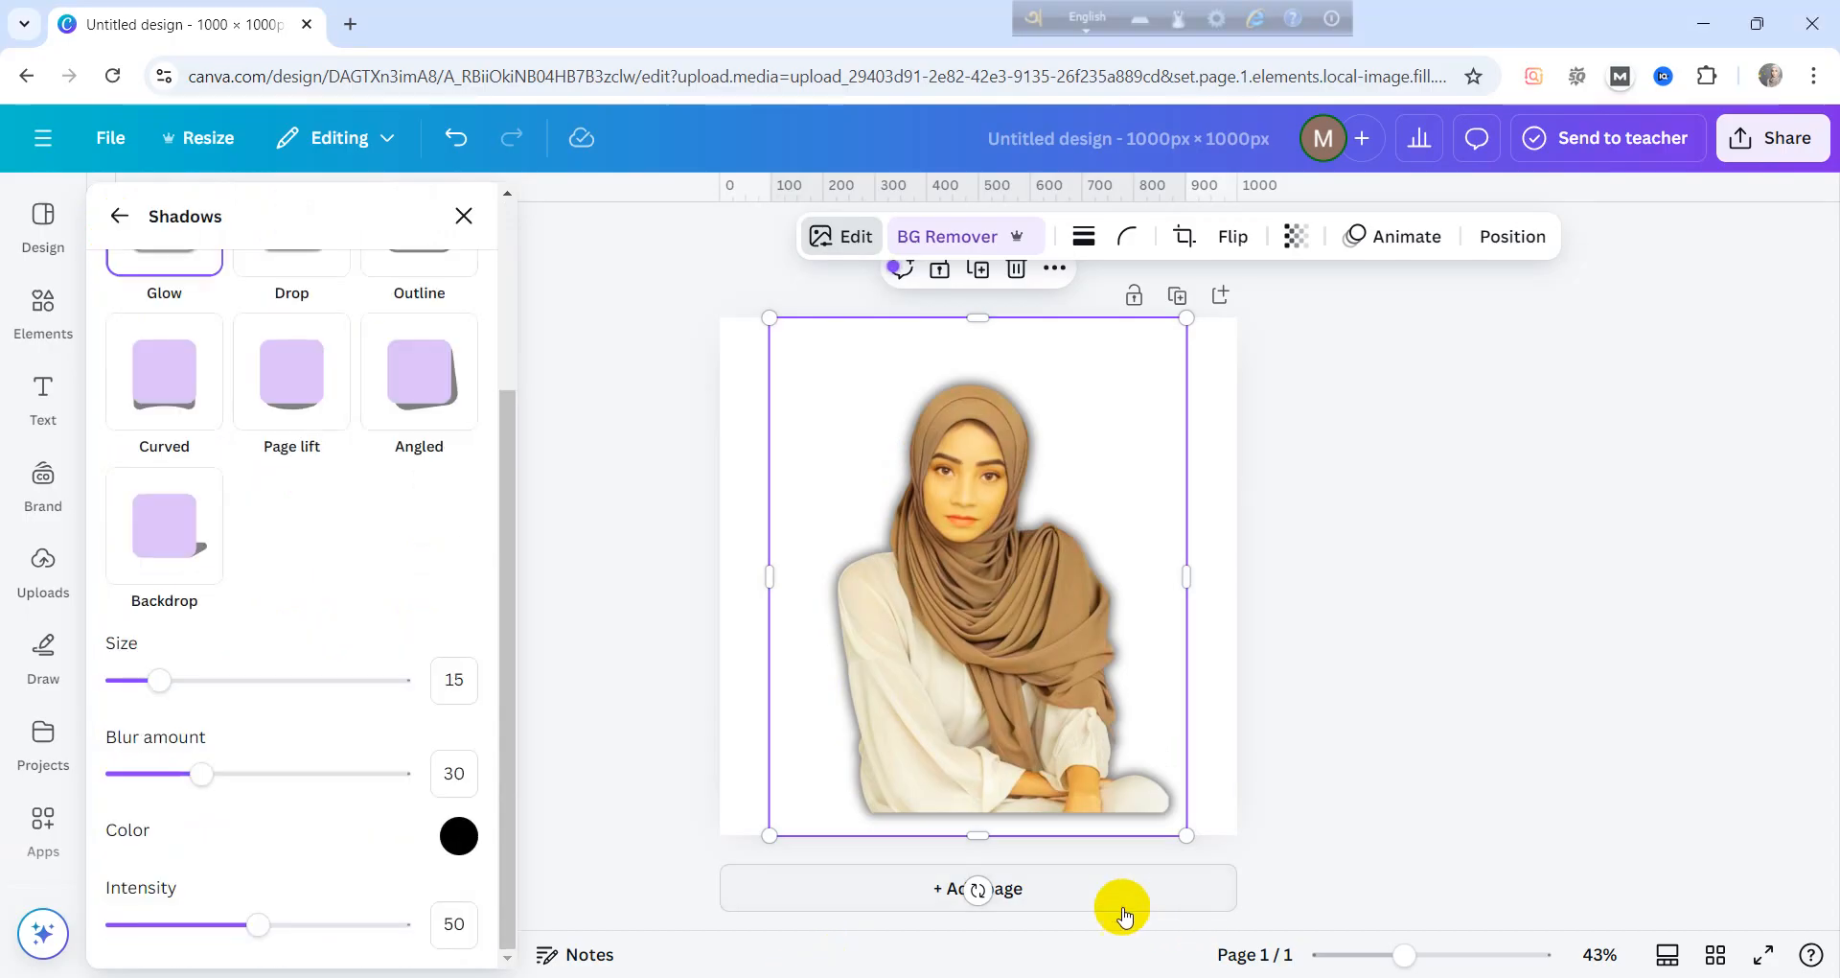
drag(160, 680, 196, 703)
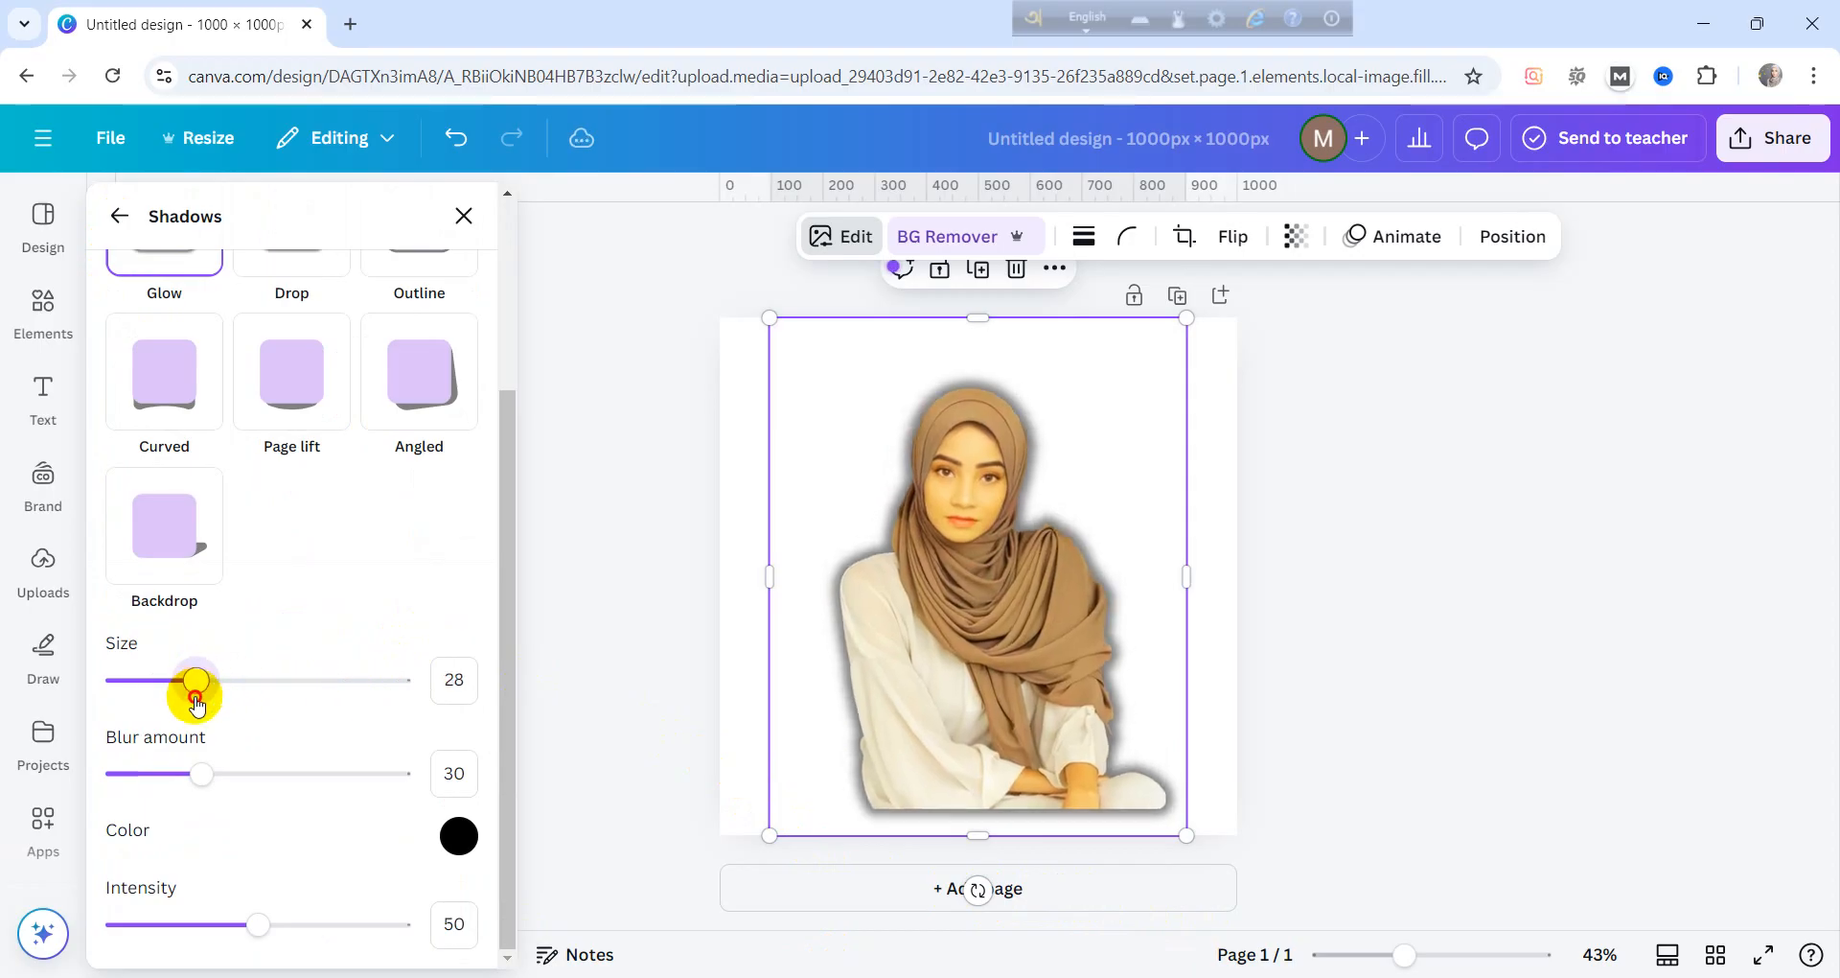
drag(211, 786, 176, 772)
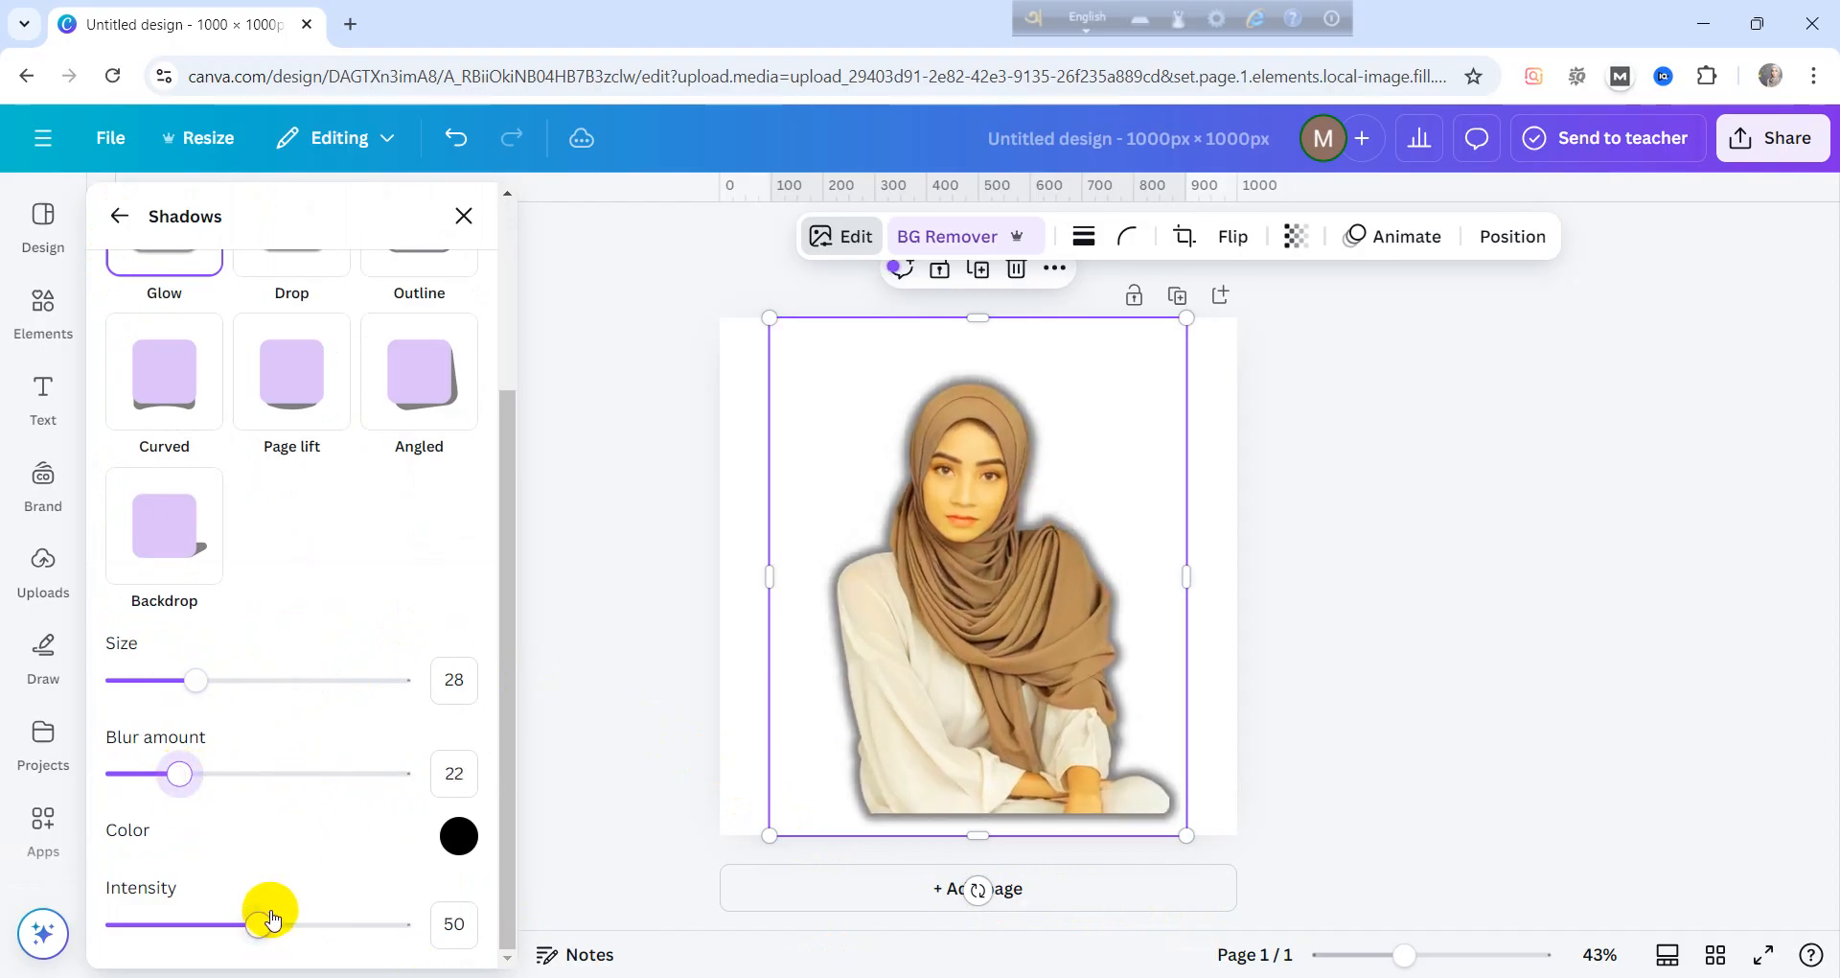
Set the glow color to dark red #871919 and lower the glow's intensity
click(459, 836)
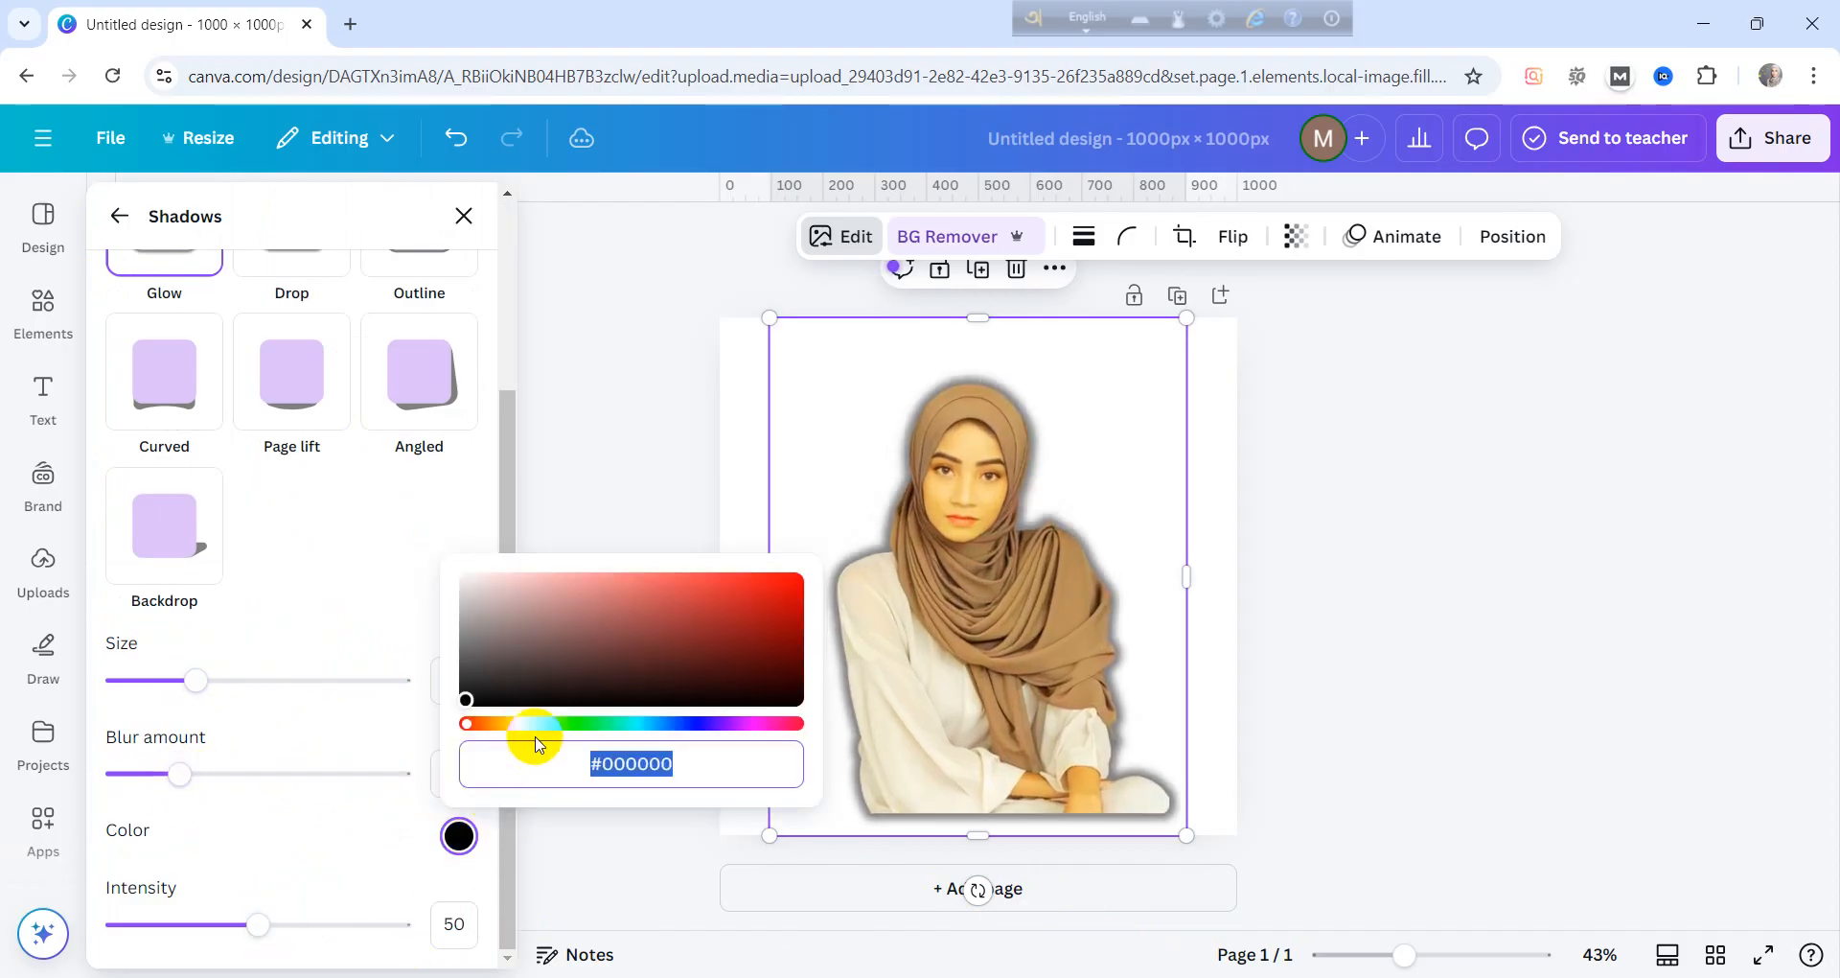
click(718, 607)
click(703, 622)
click(802, 605)
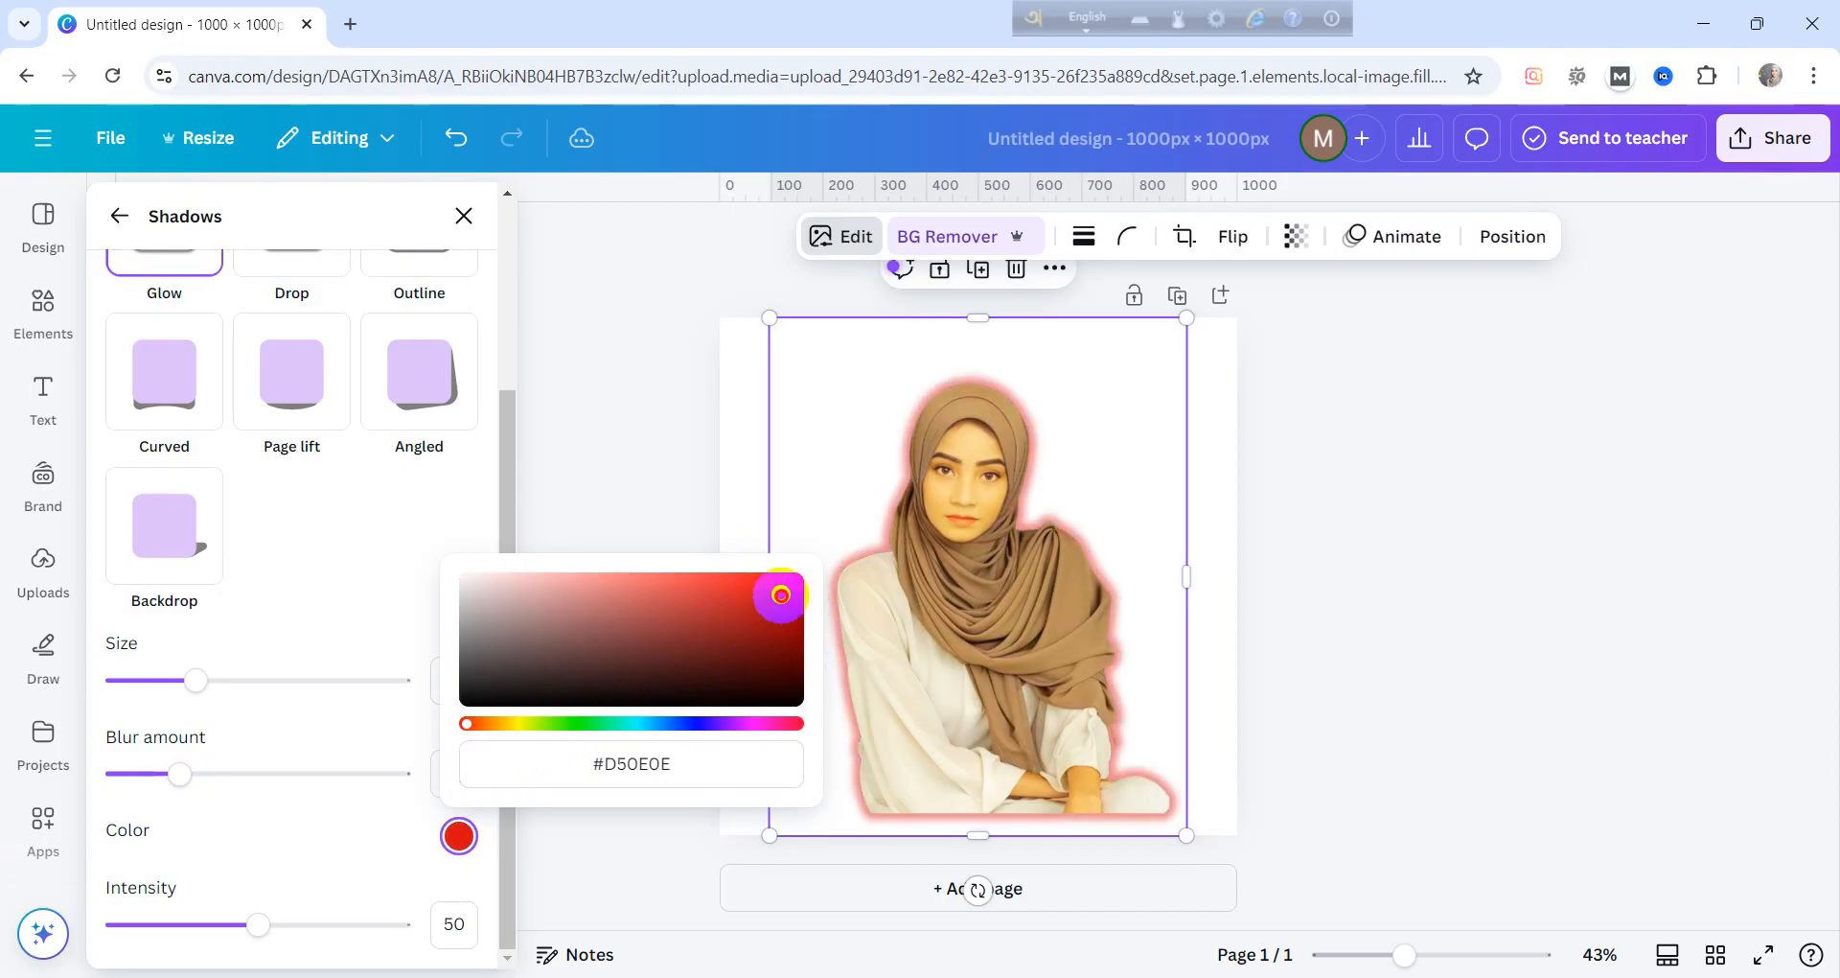
click(731, 640)
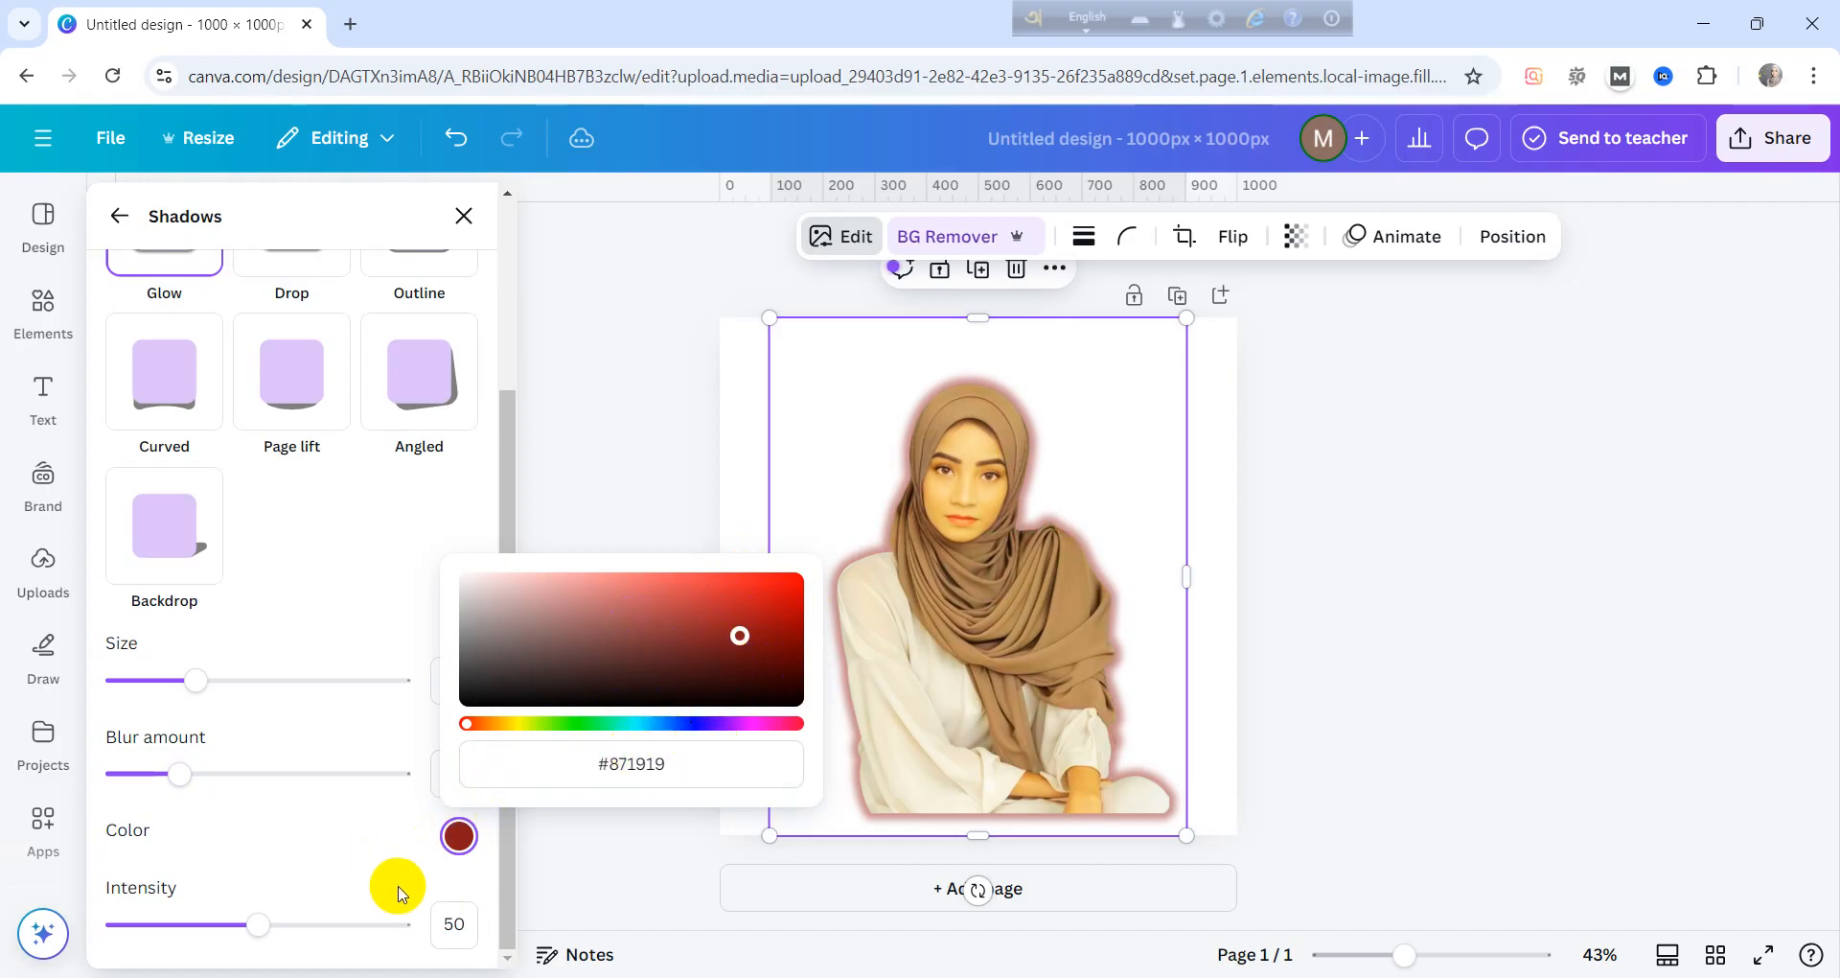
drag(246, 924, 189, 927)
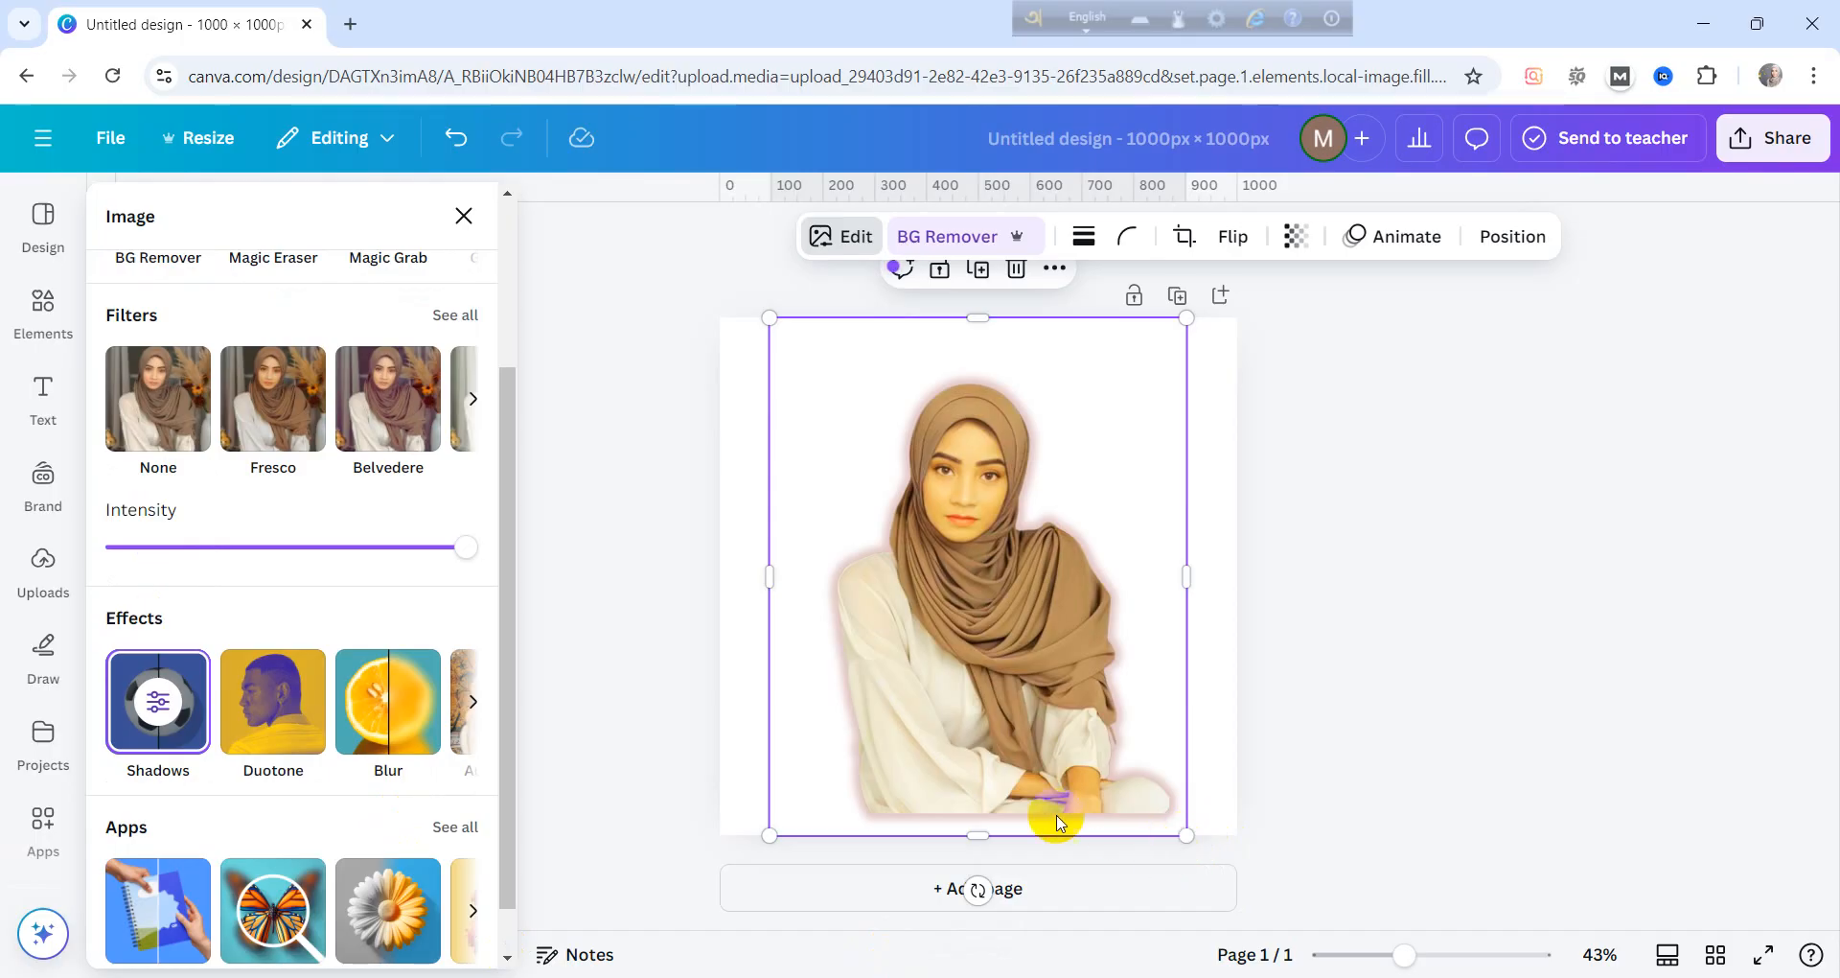
Try the Duotone presets Cherry, Custom and Fuchsia on the portrait
click(315, 736)
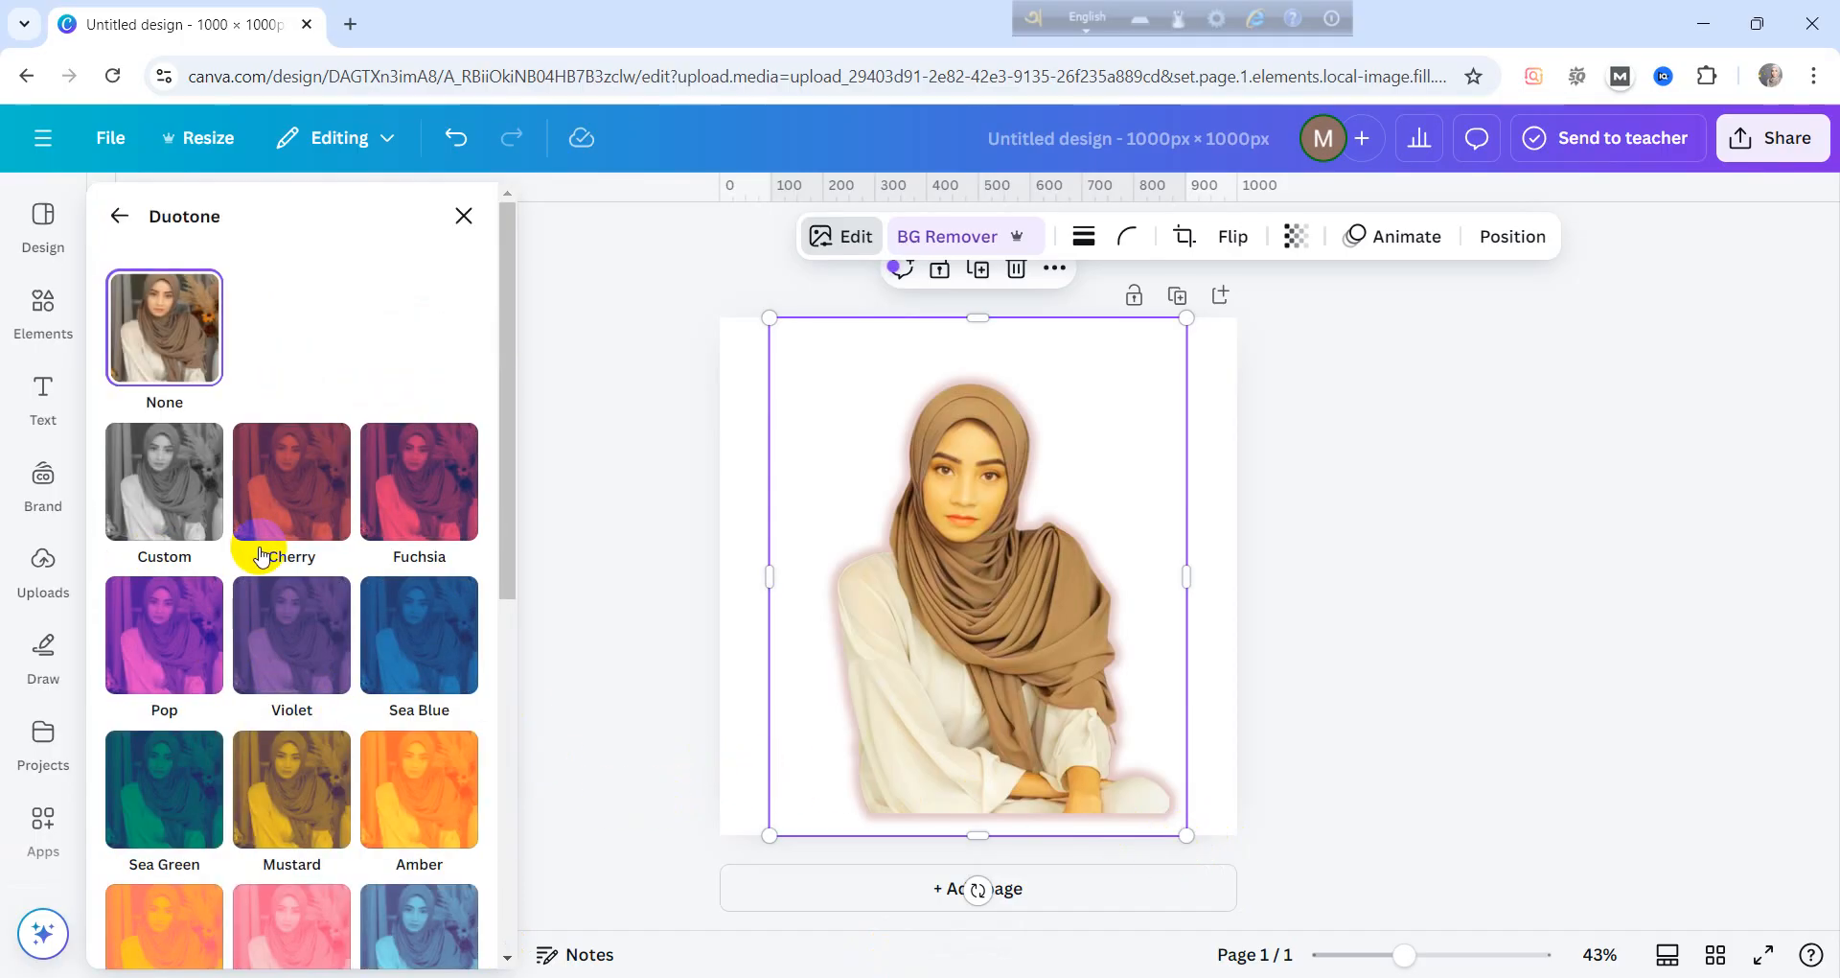
click(279, 508)
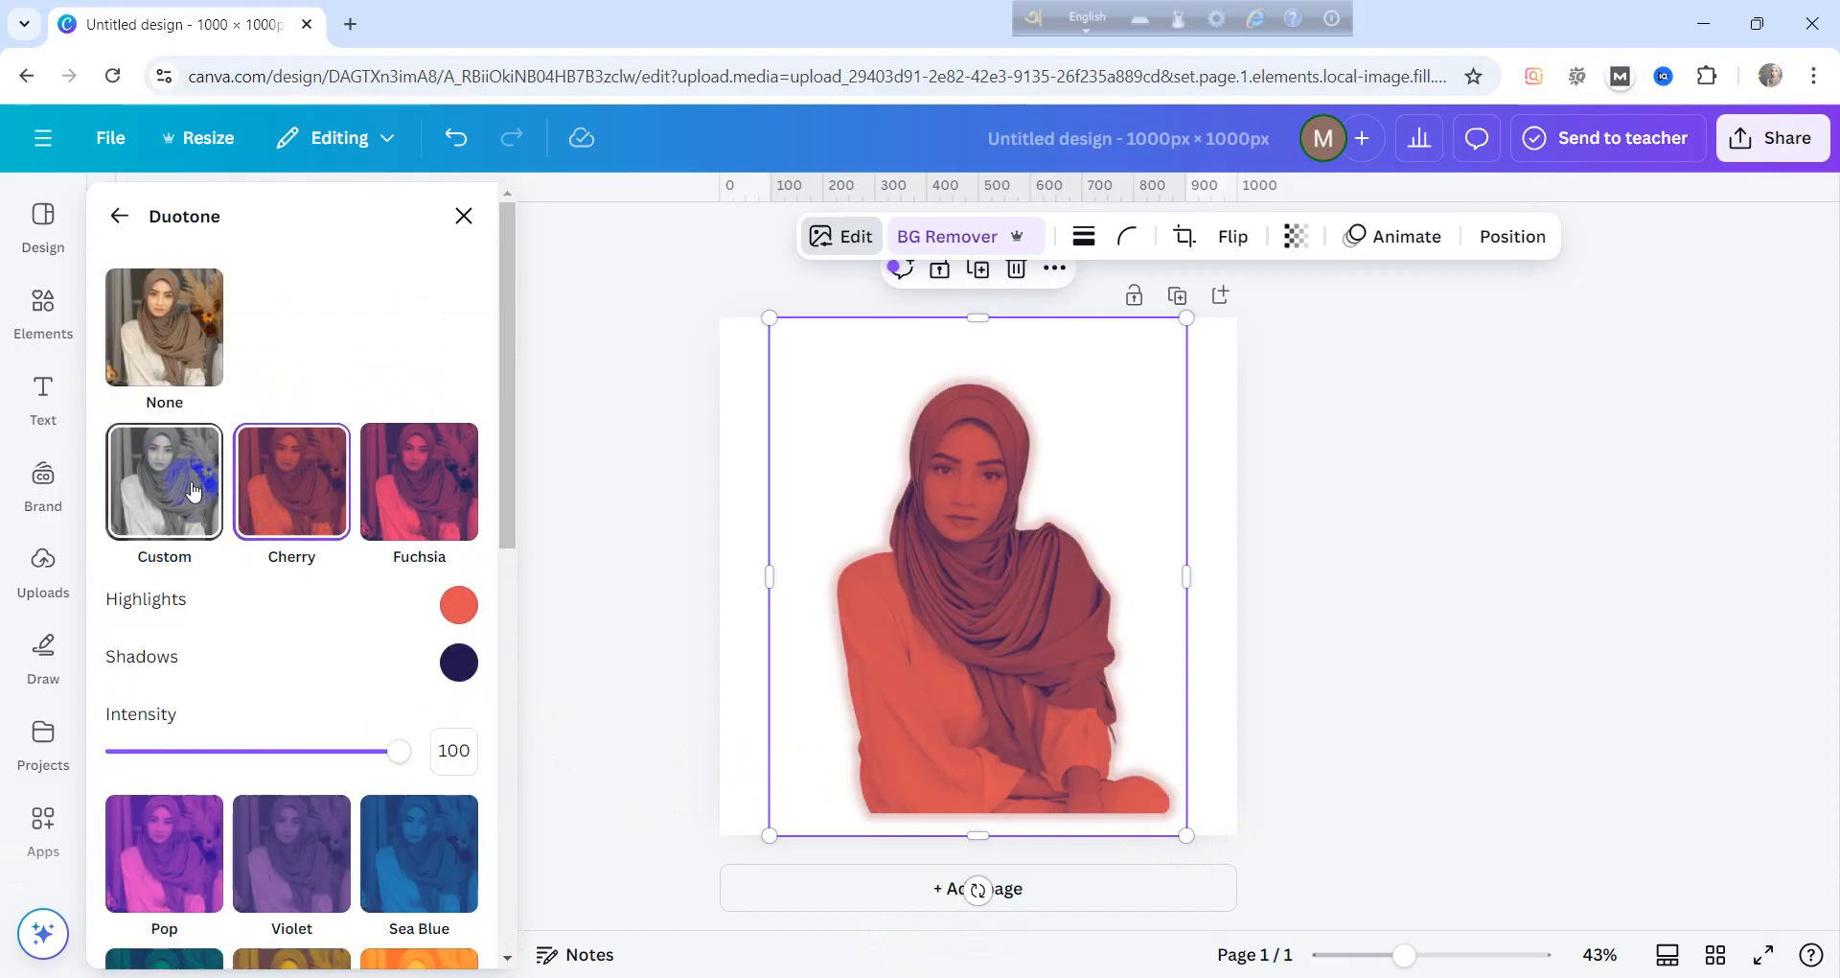
click(193, 492)
click(388, 505)
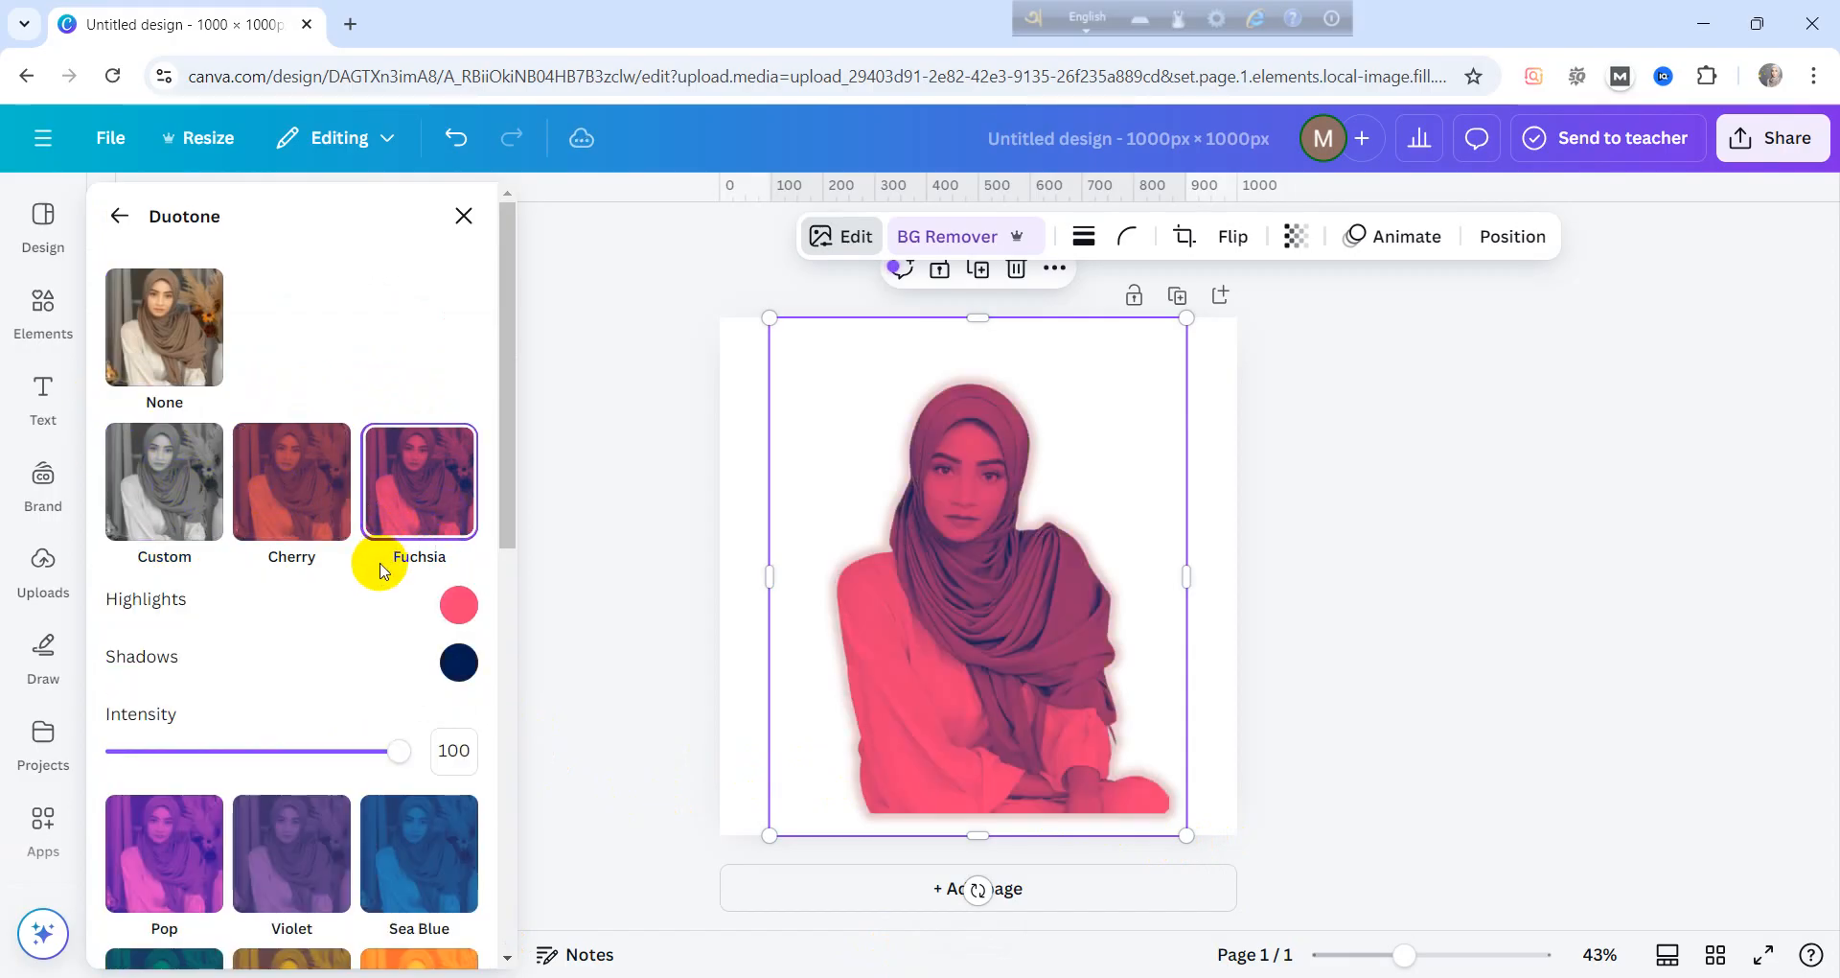
Set the Fuchsia duotone's shadows color to #4C586F and its highlights color to #BA1B48
scroll(337, 582, down, 3)
click(469, 421)
click(617, 519)
click(686, 510)
click(567, 546)
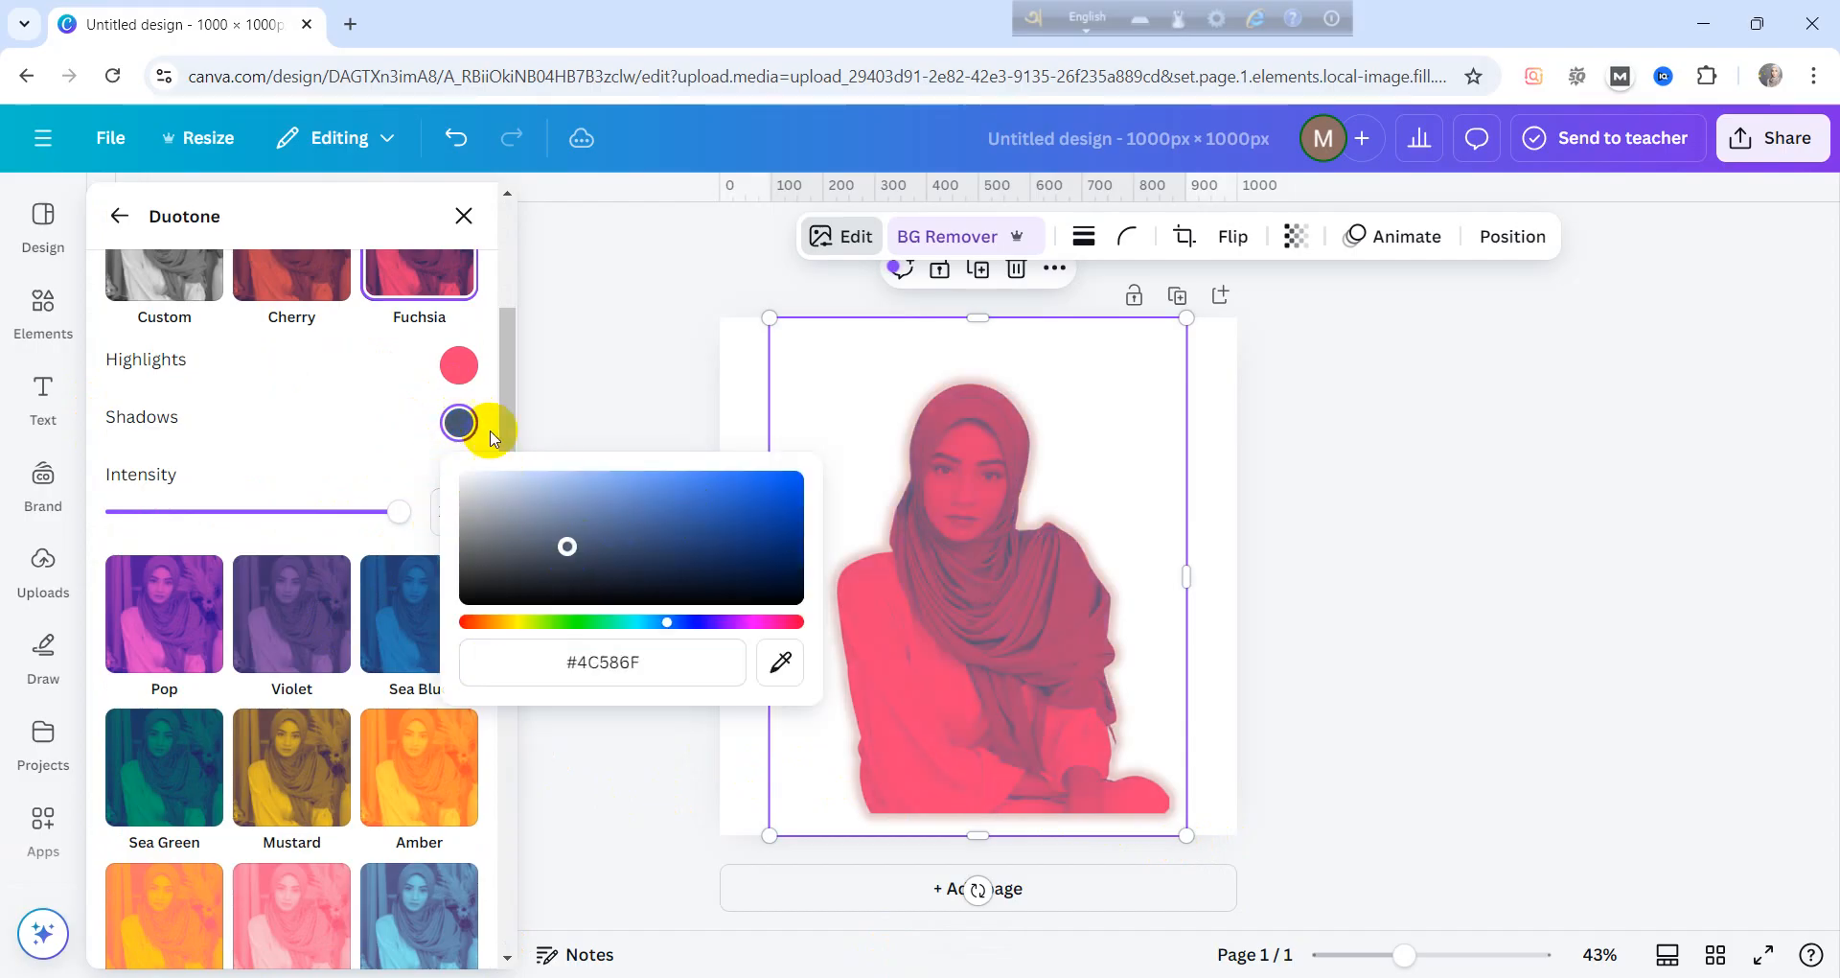
click(459, 362)
click(753, 448)
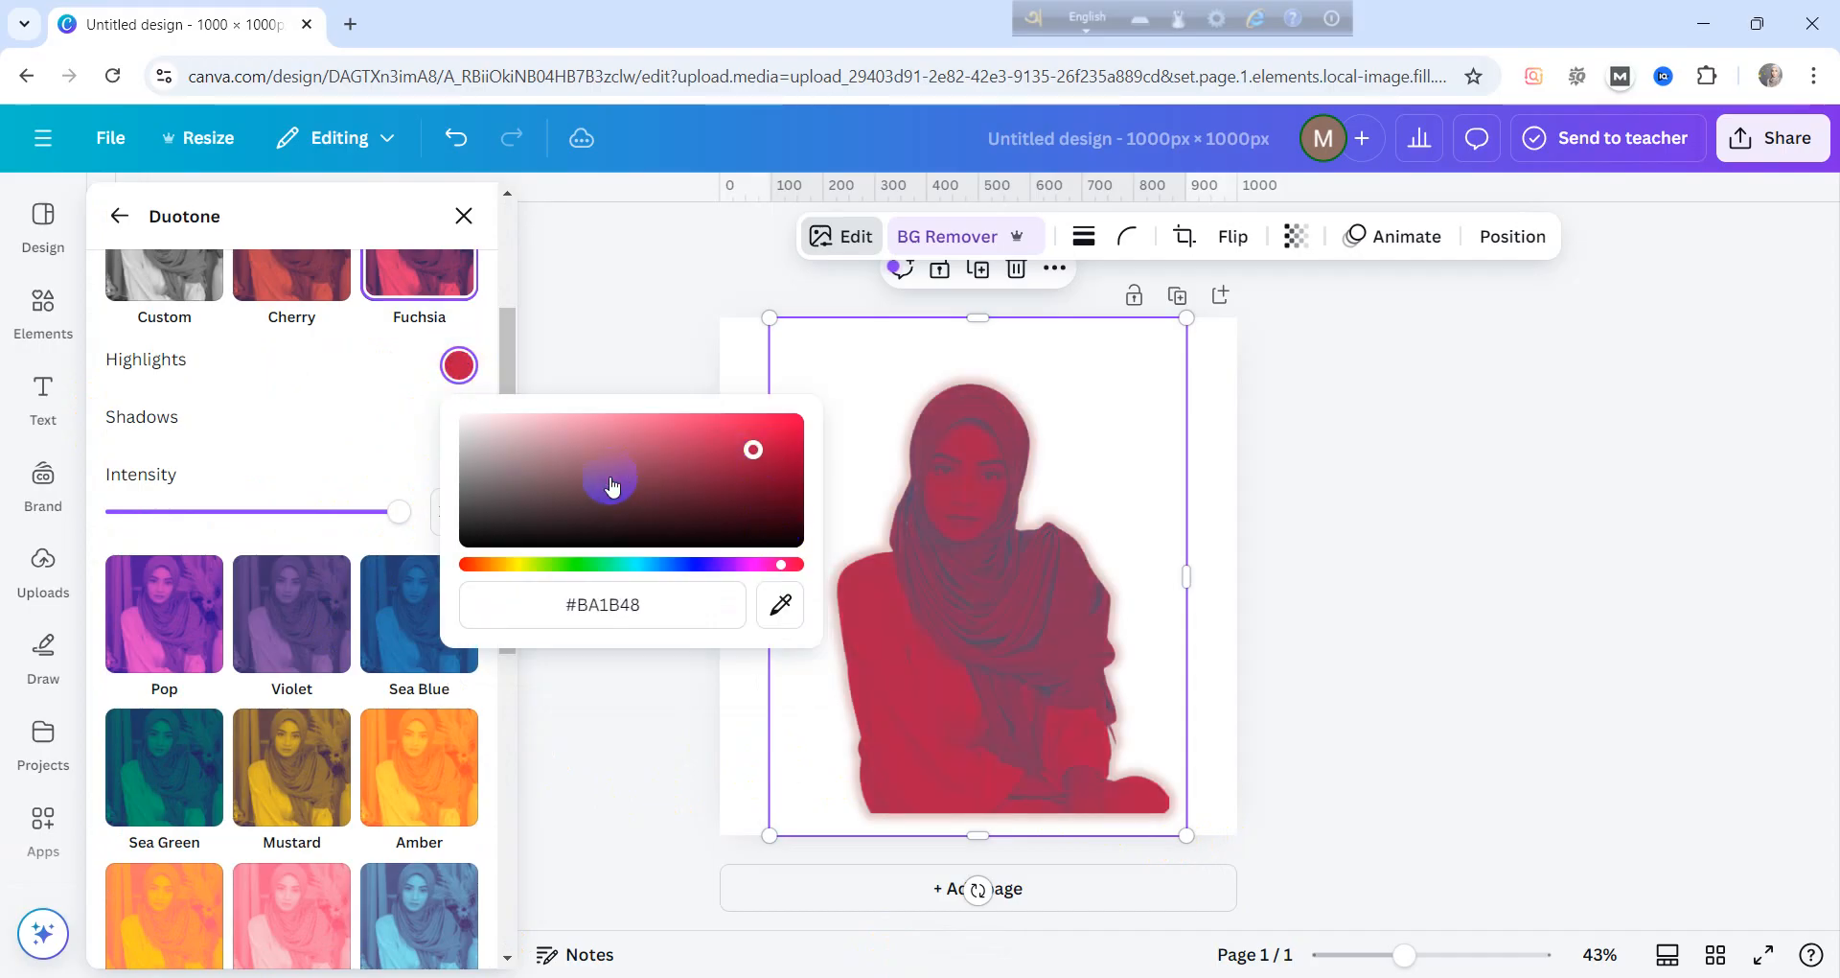
Try the Violet and Amber duotones on the portrait and reset Duotone to None
click(287, 609)
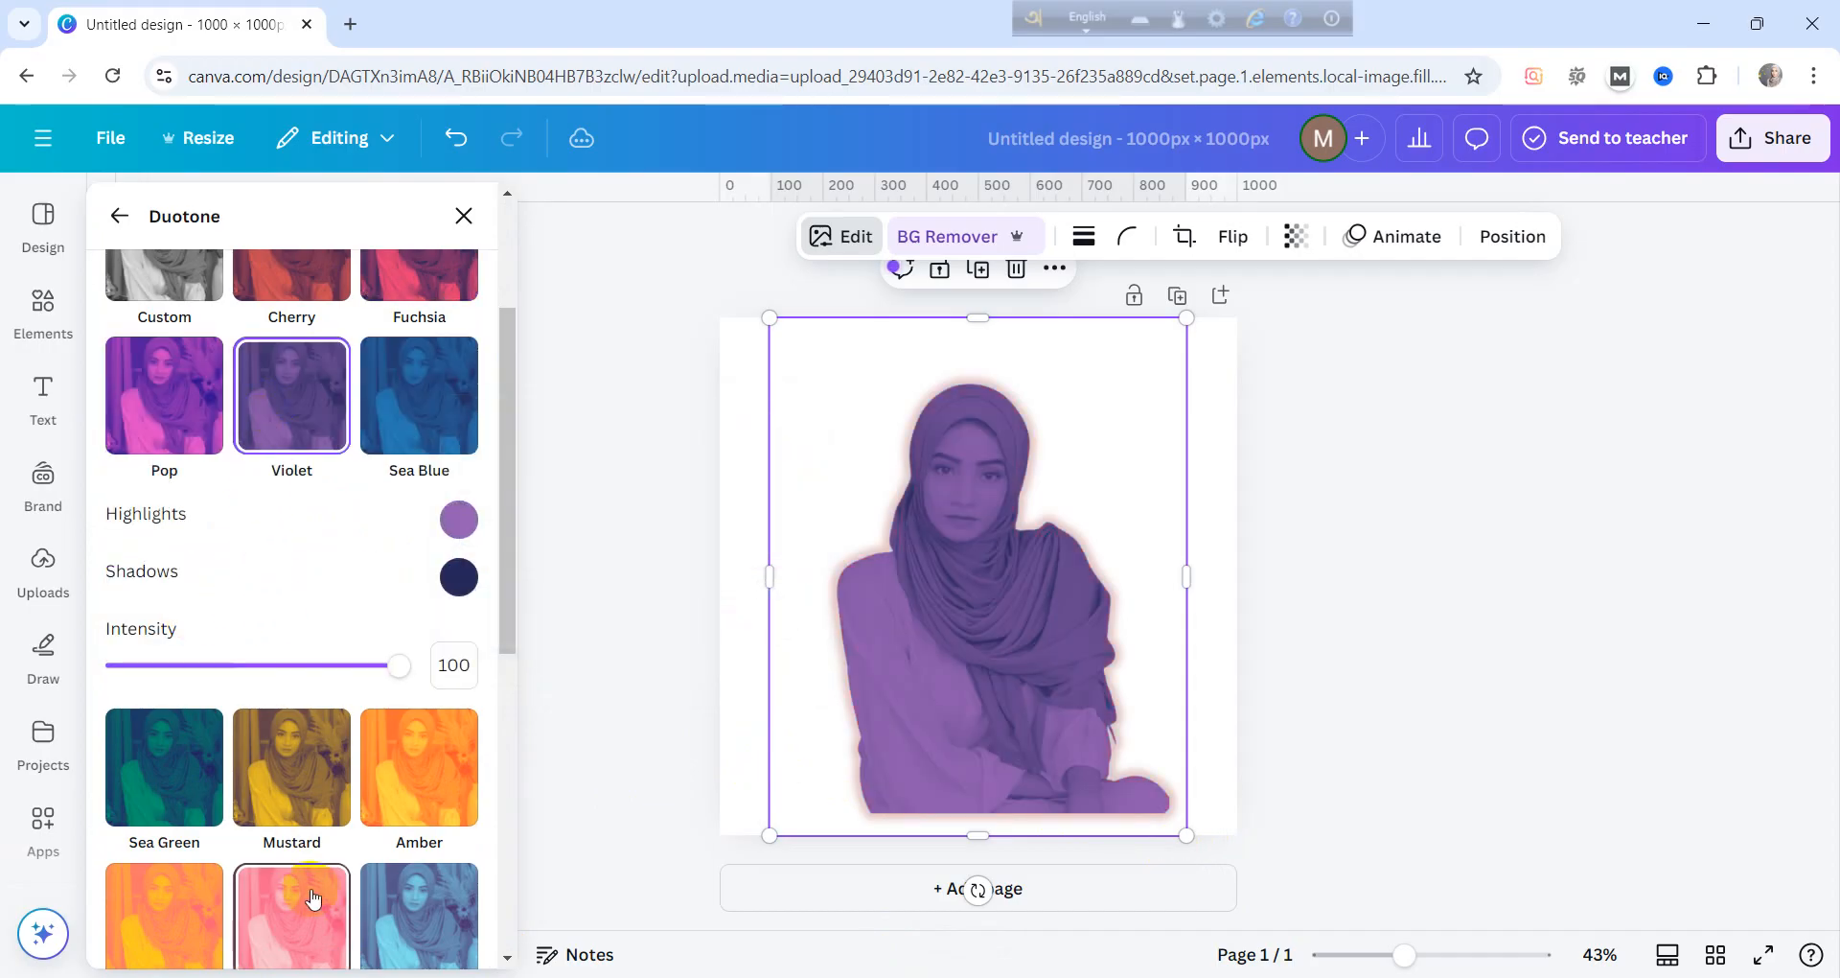
scroll(317, 862, down, 3)
scroll(383, 508, down, 1)
click(401, 442)
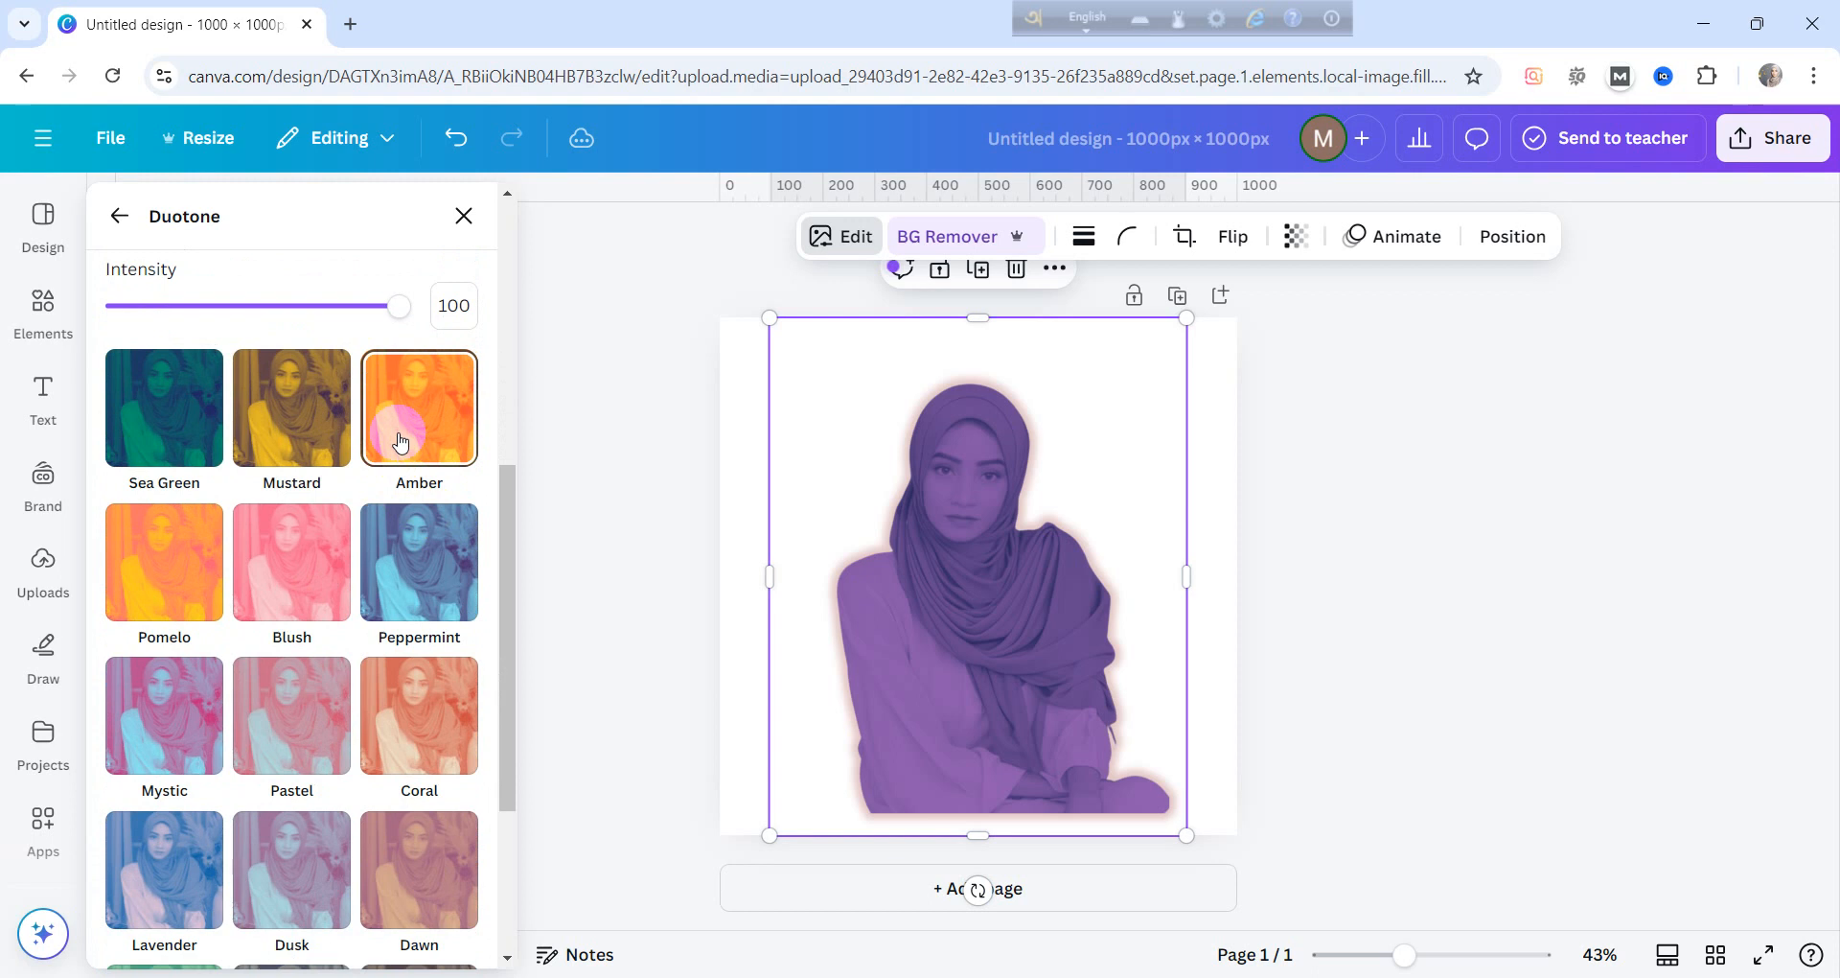
scroll(400, 442, up, 4)
click(124, 326)
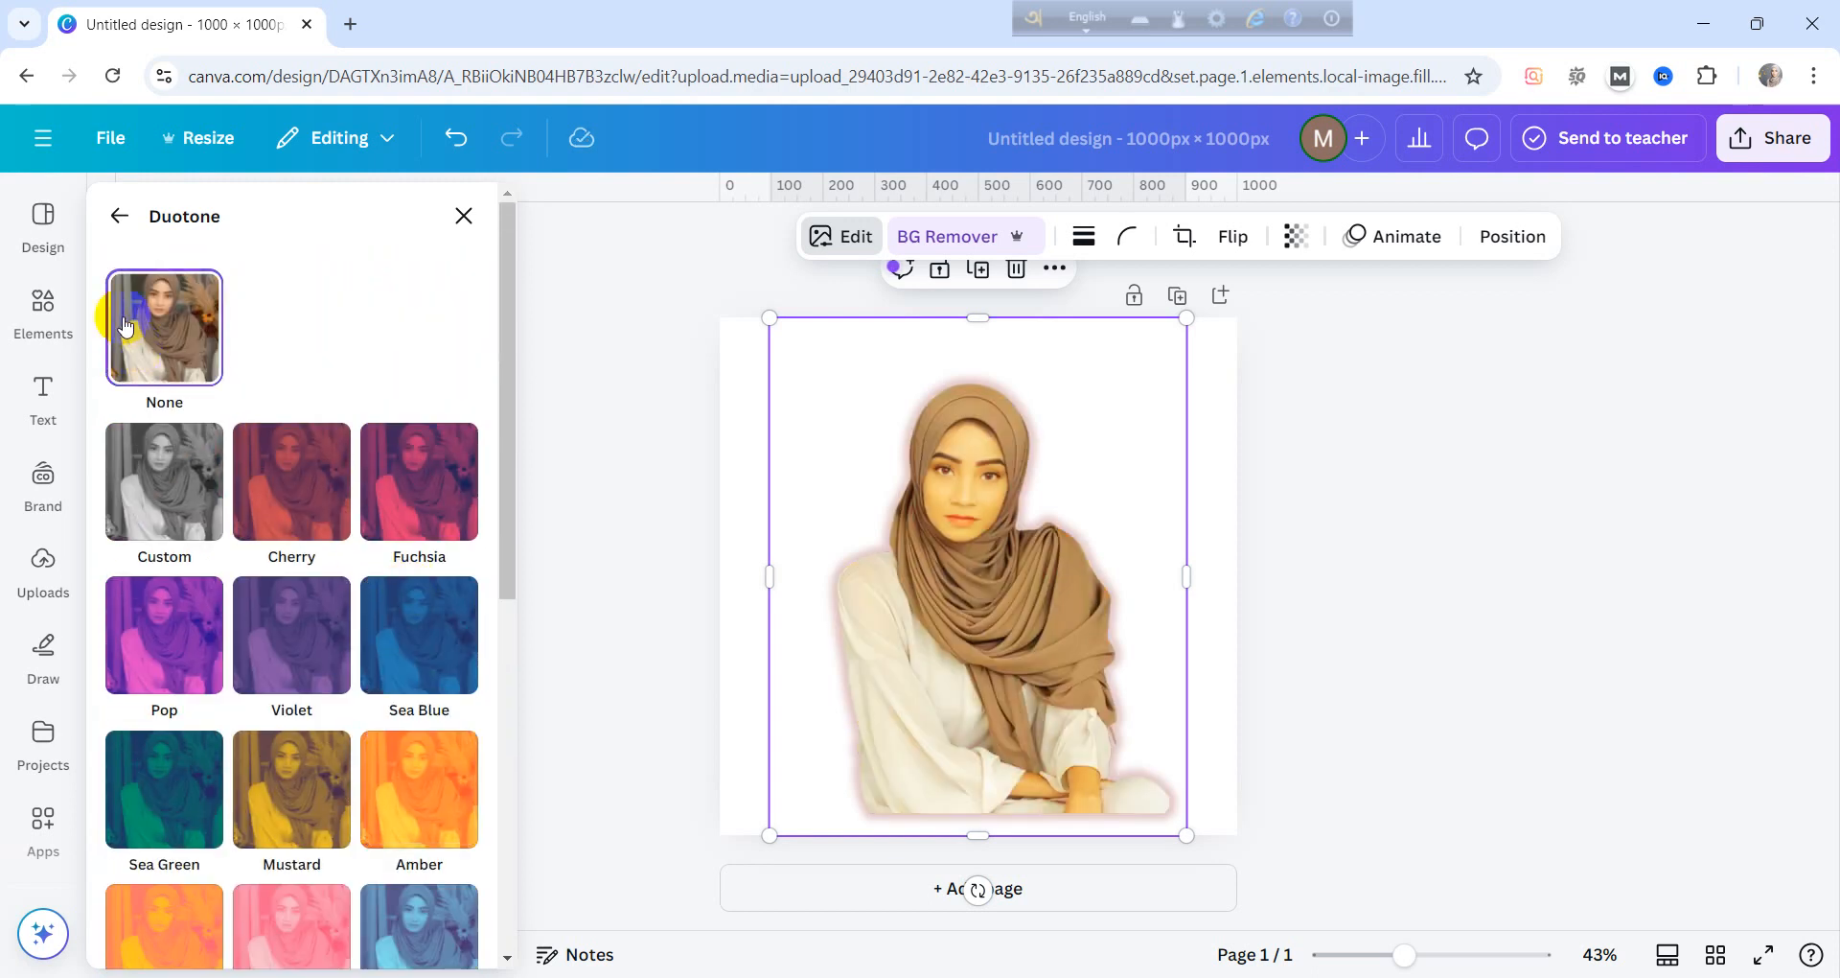
Try the Blur effect on the portrait, brushing over the face and down to the chin with a brush size of 100
click(117, 214)
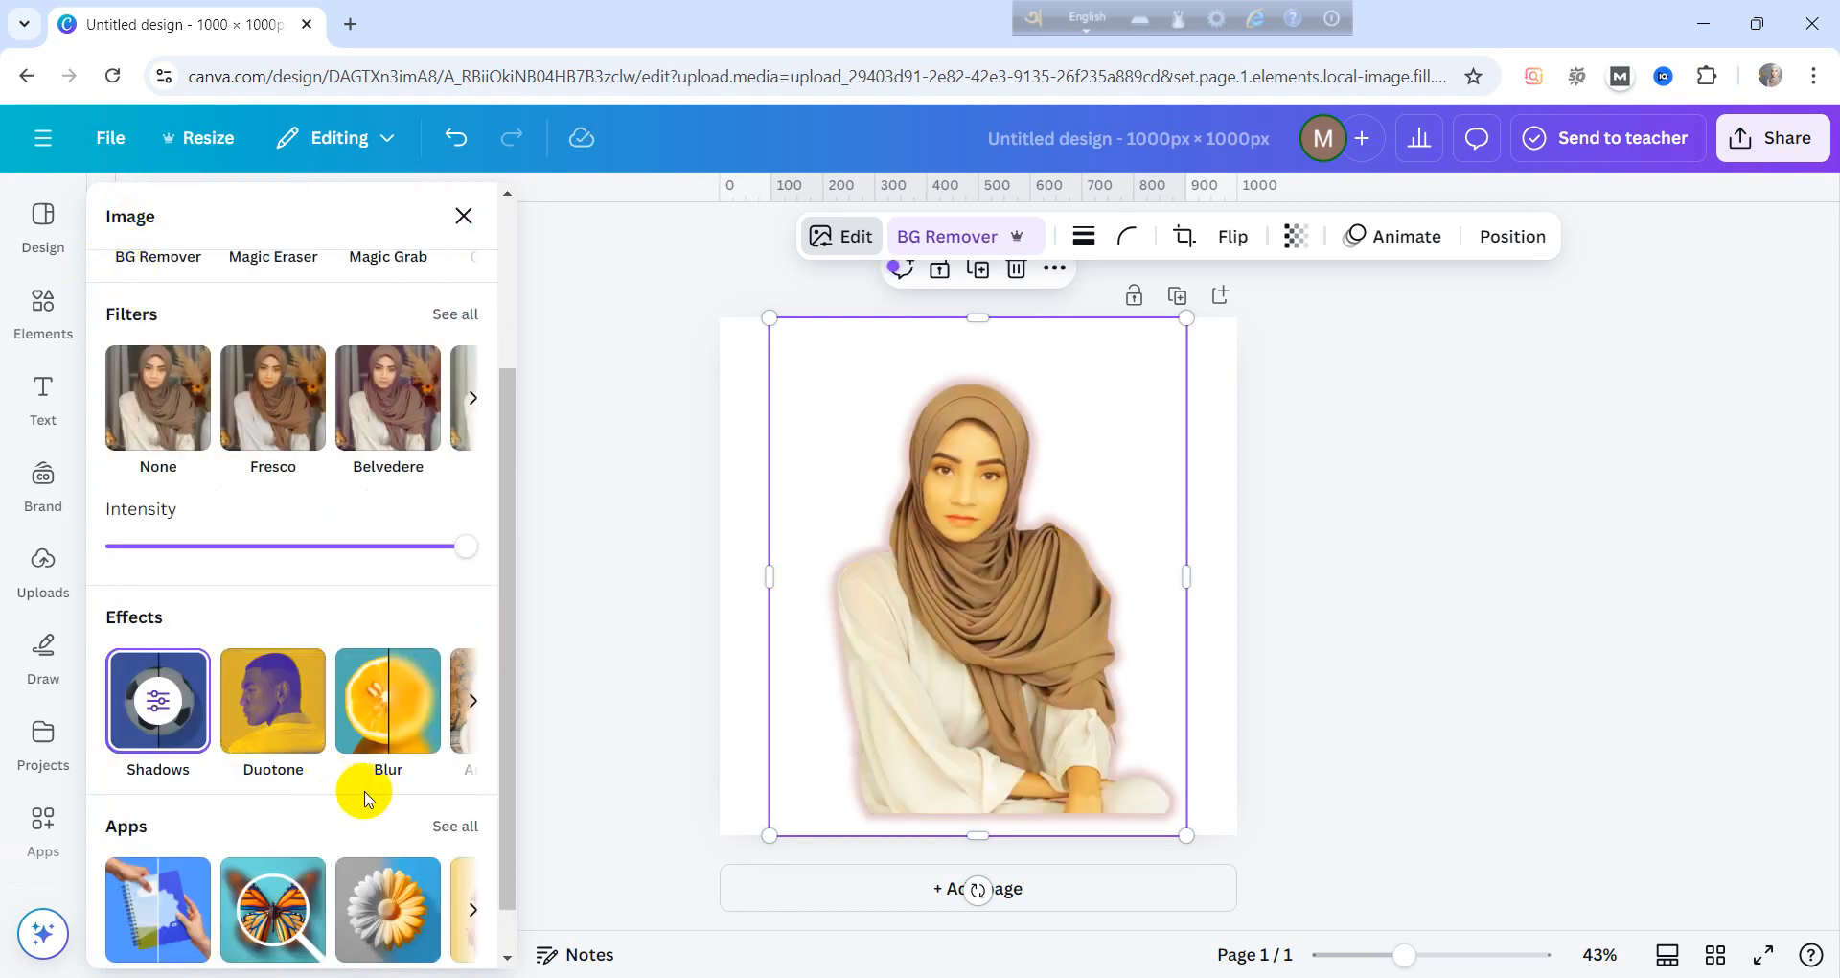
click(377, 698)
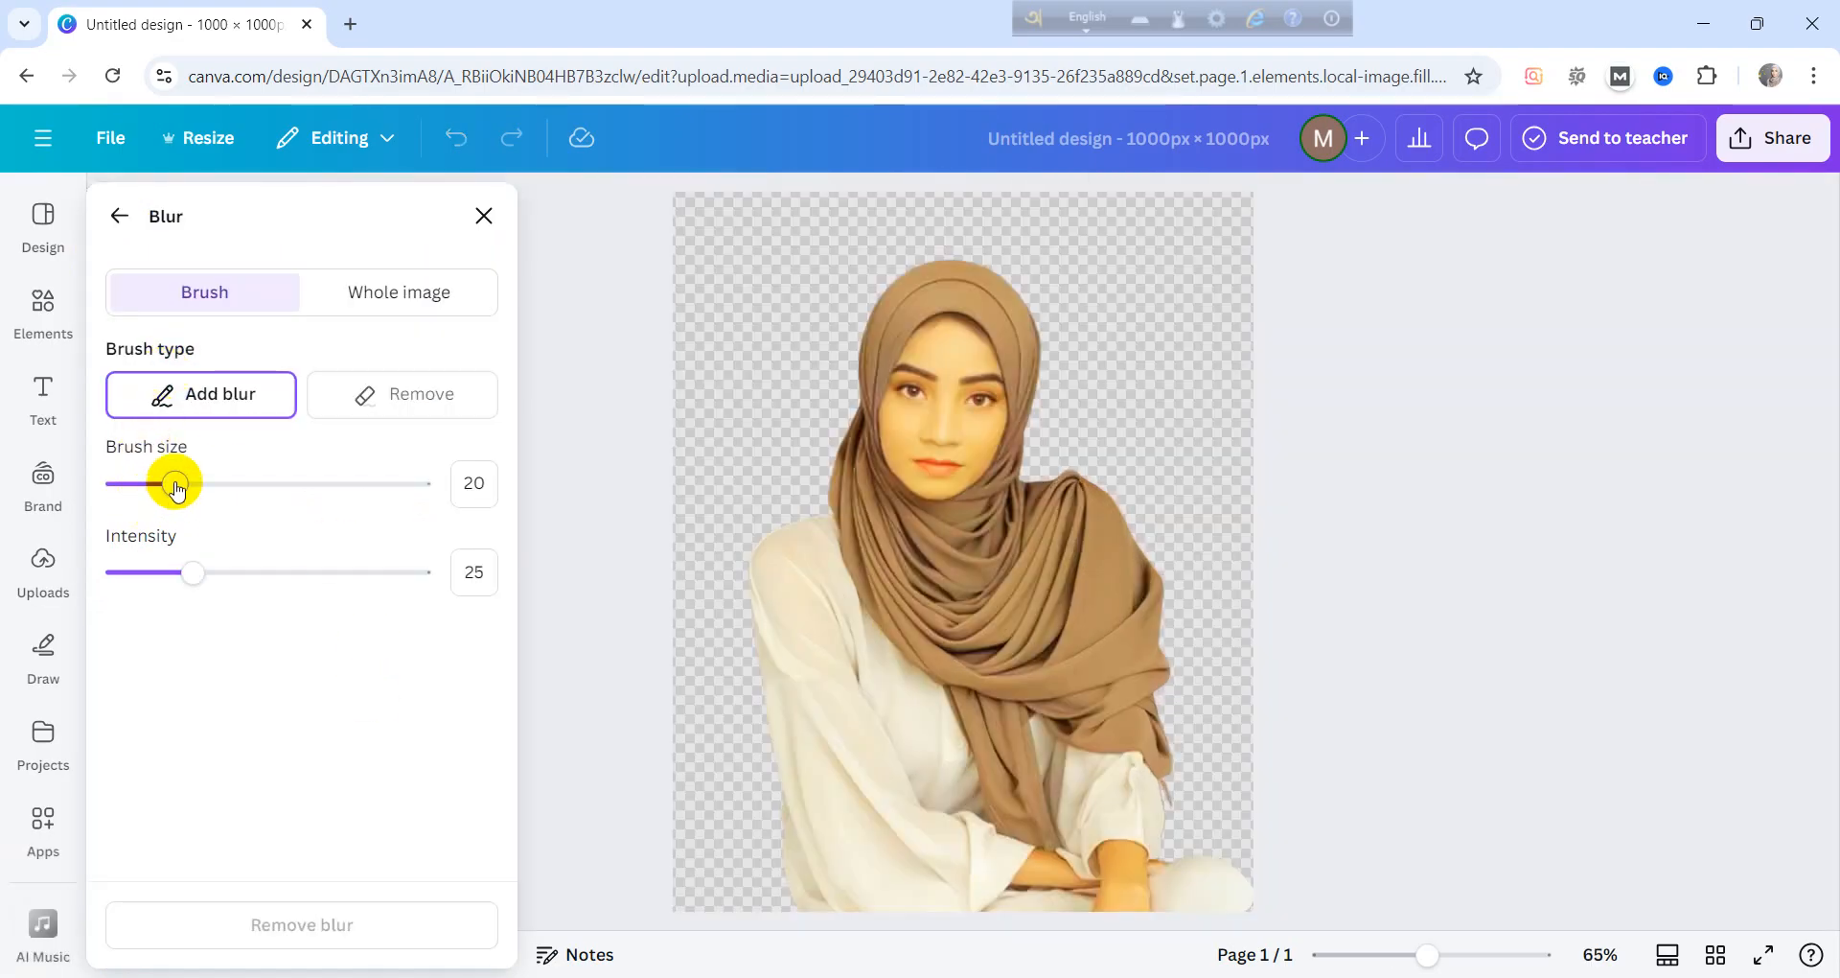
drag(173, 483, 419, 482)
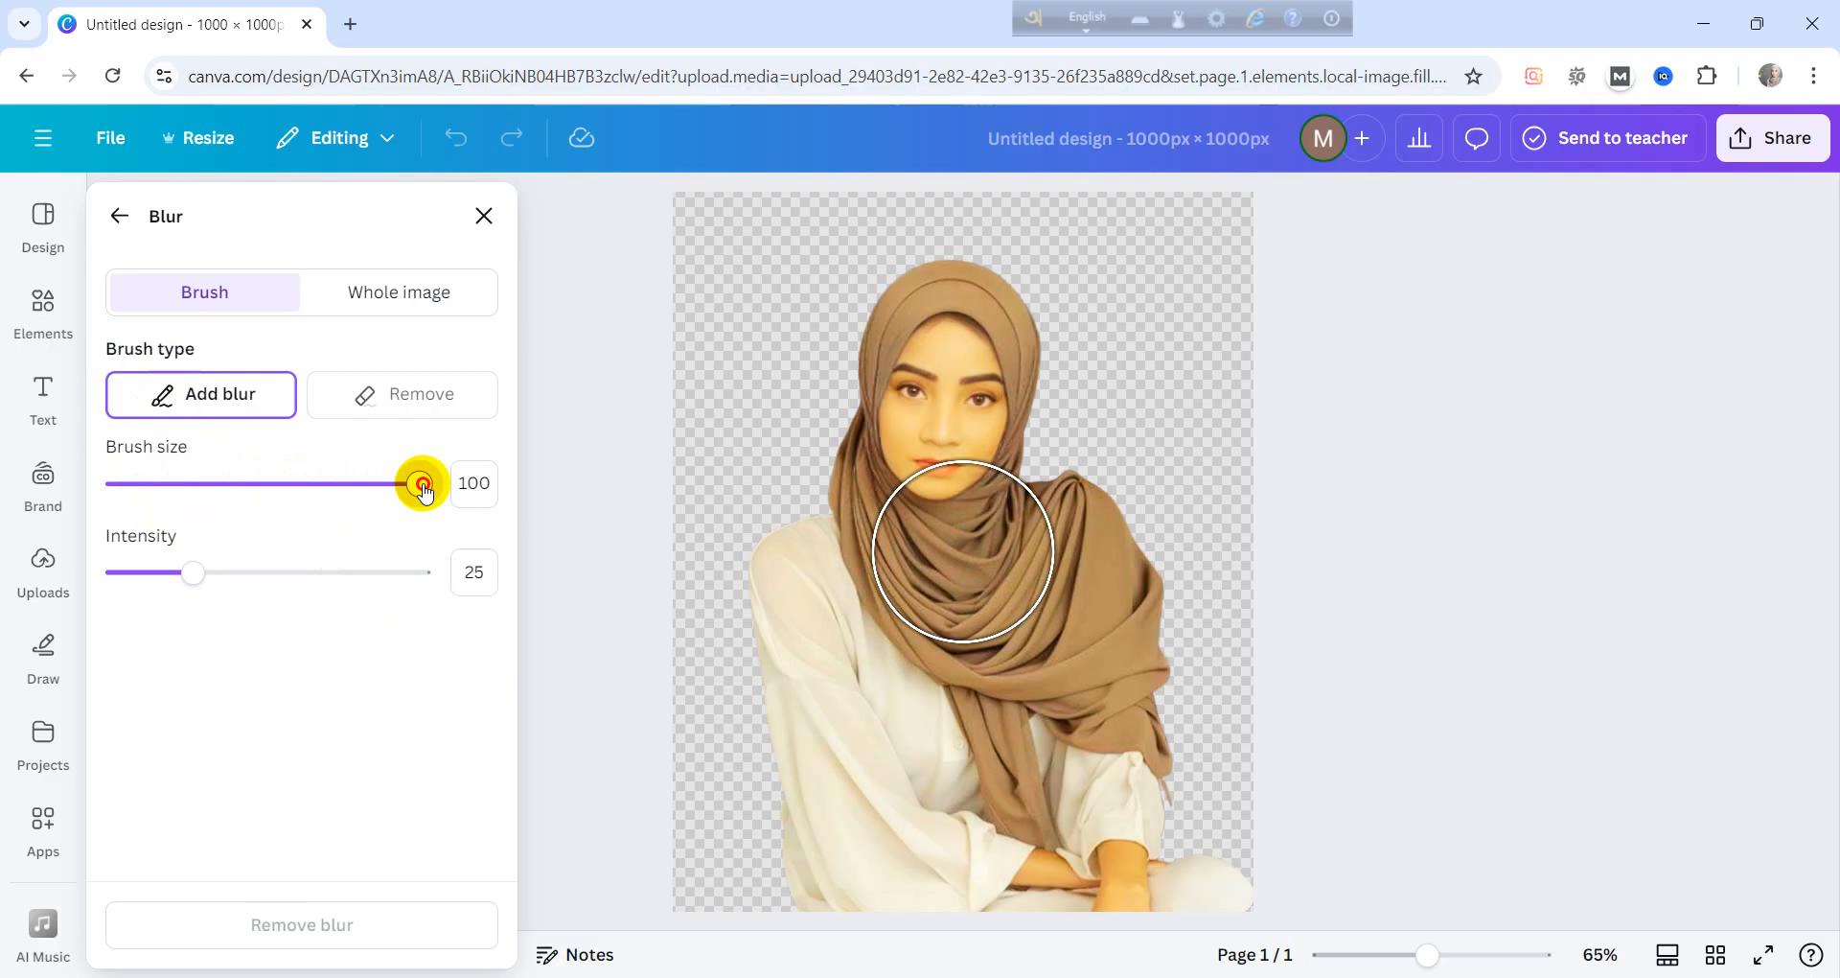
click(944, 390)
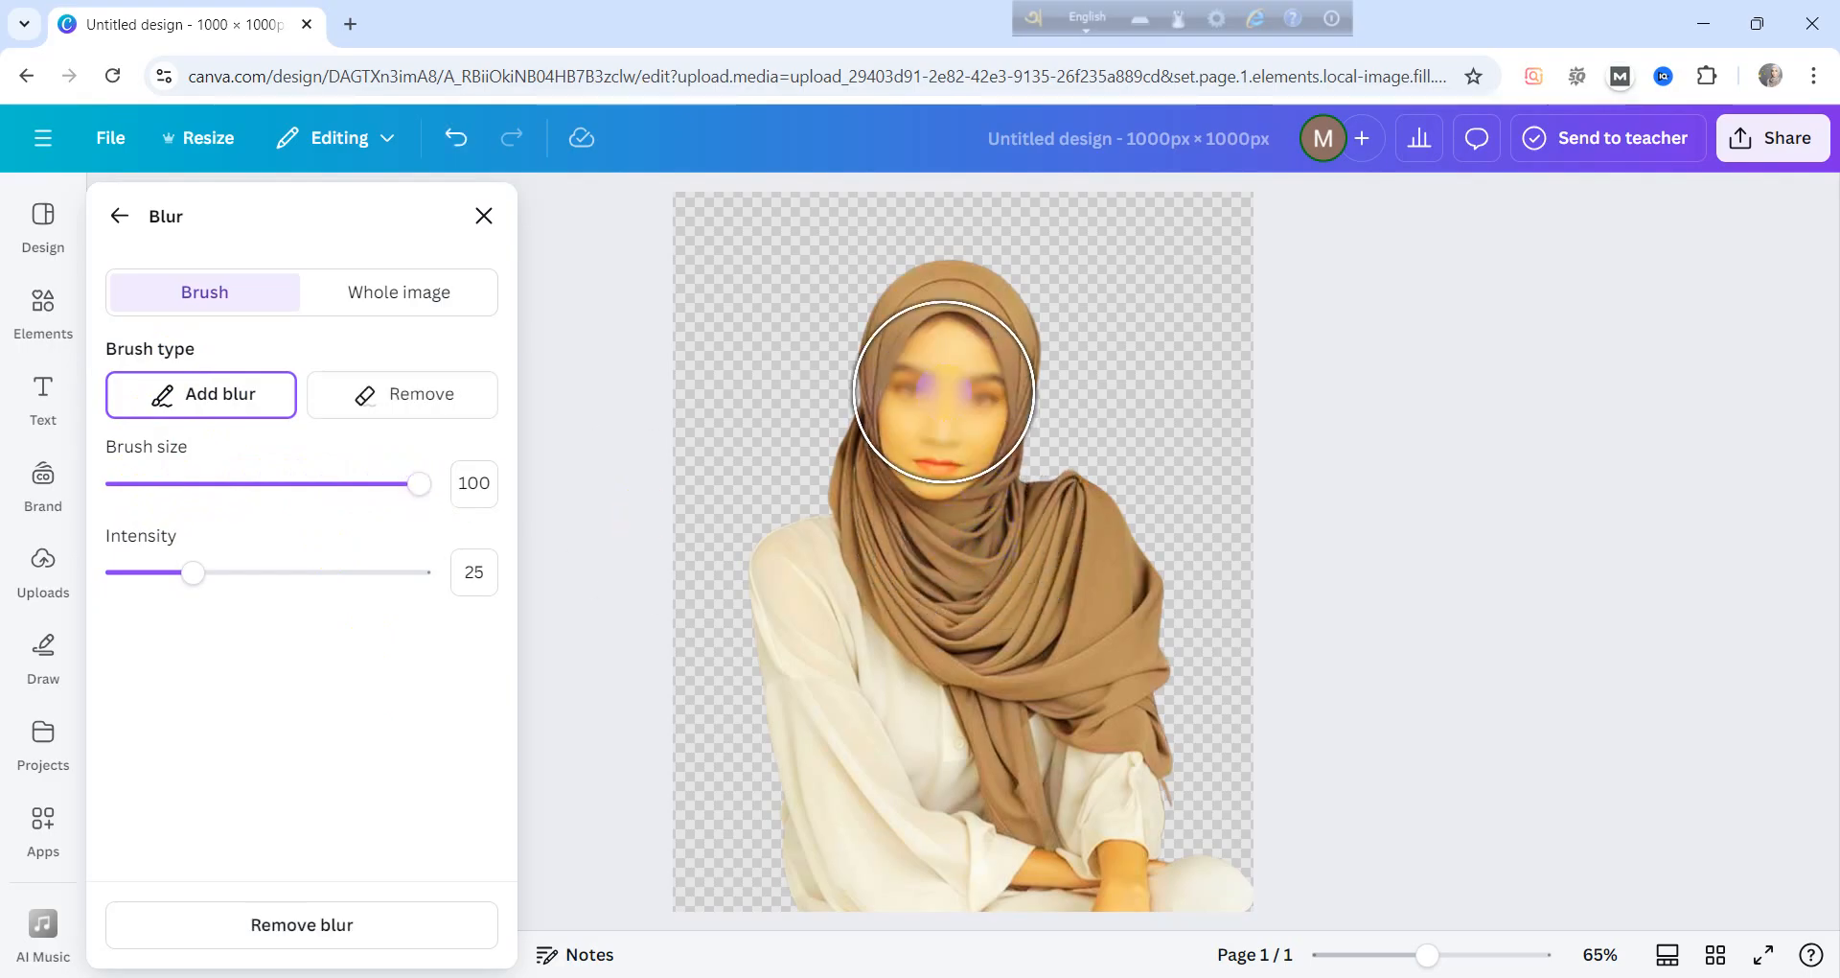
drag(945, 391, 945, 467)
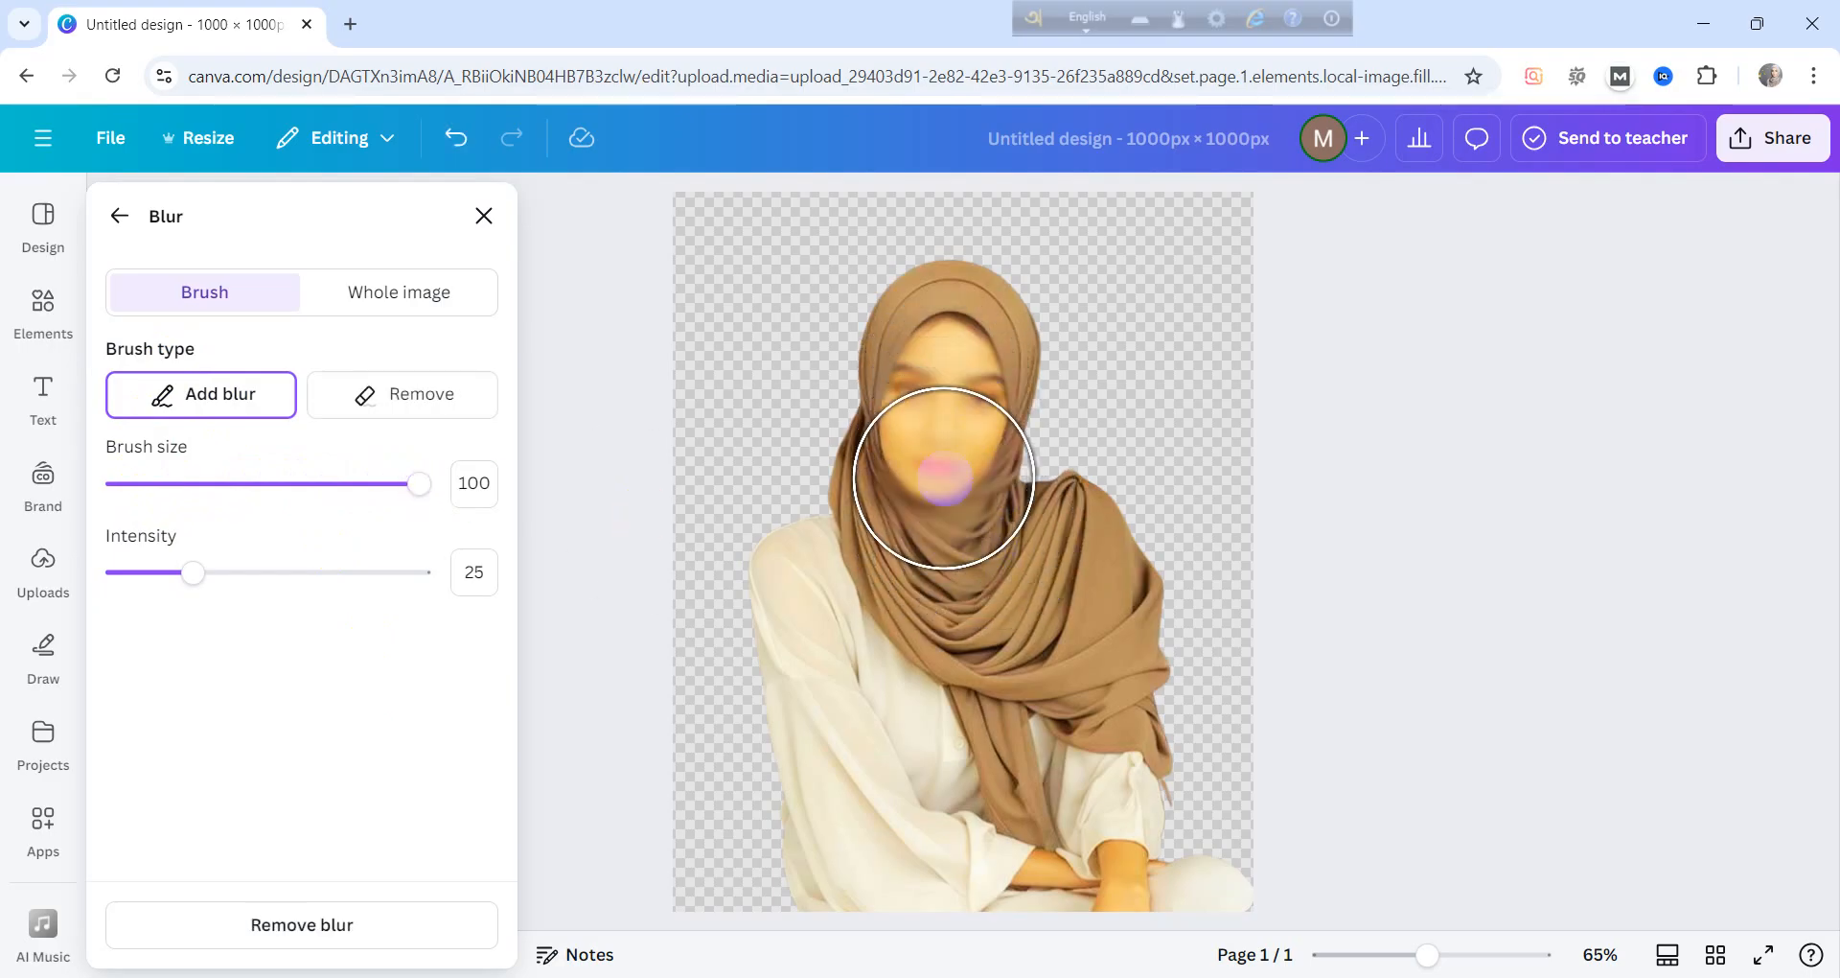
Raise the blur intensity to 80, switch the brush type to Remove and lower its size and intensity
drag(194, 573, 359, 573)
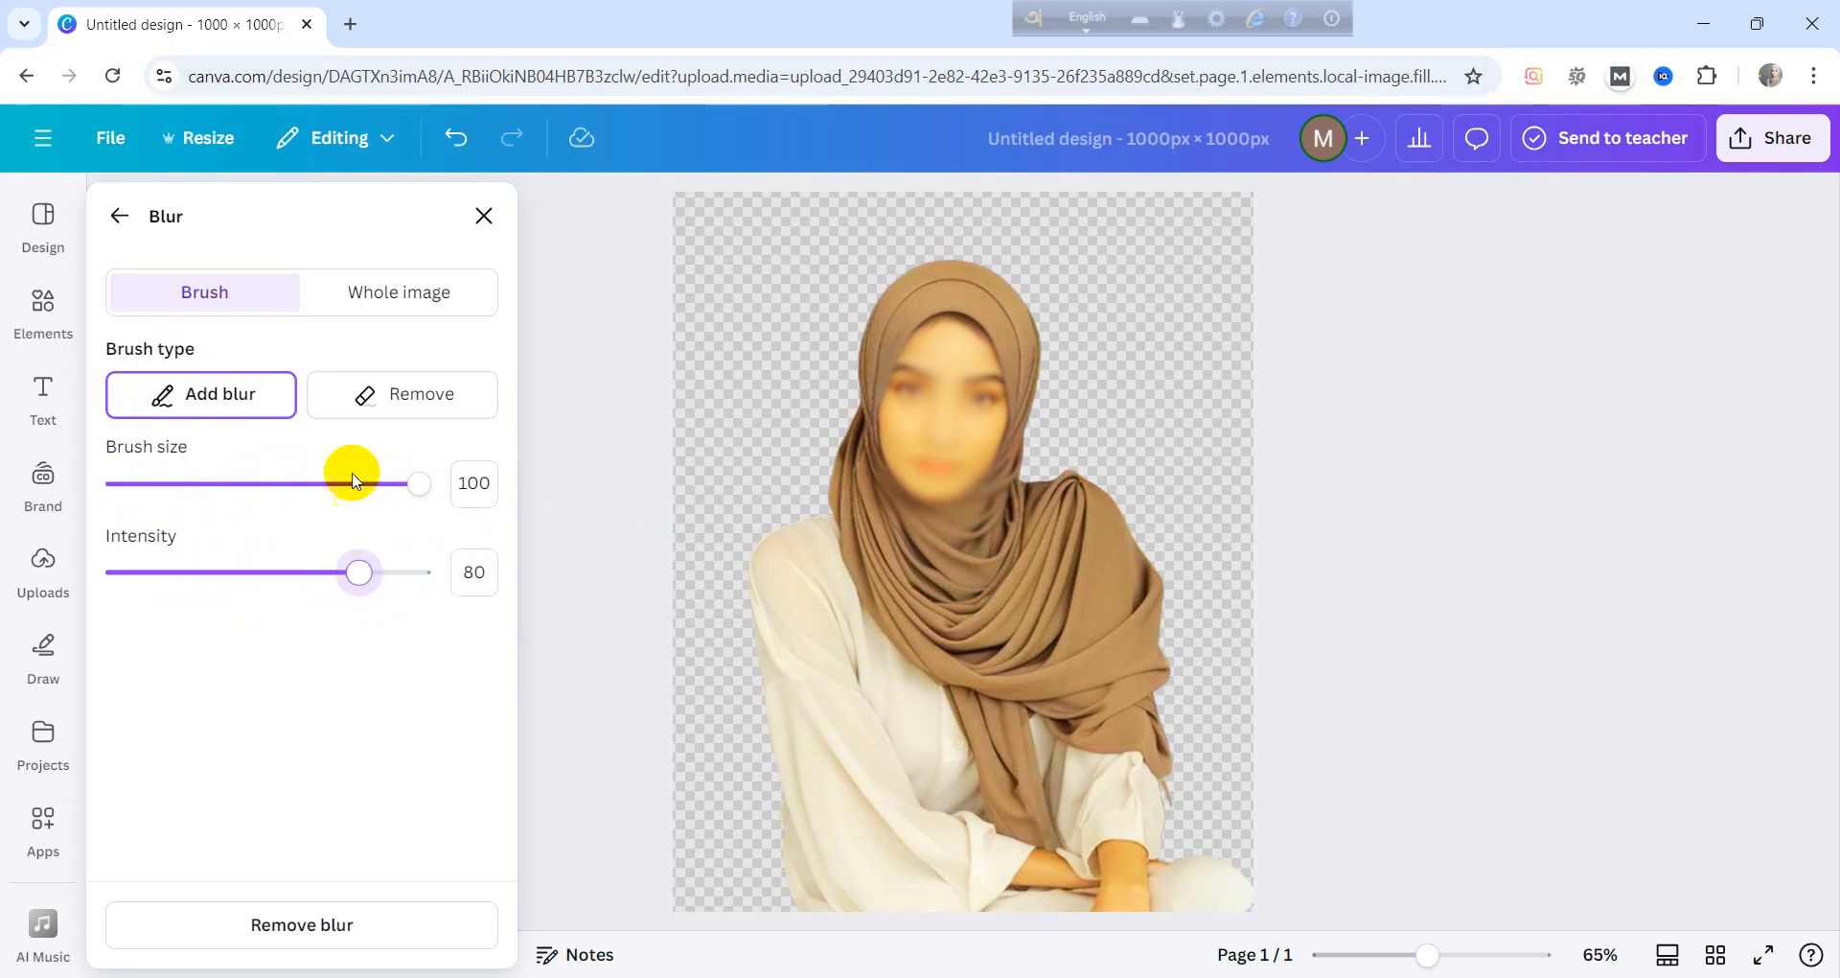
click(393, 401)
click(217, 482)
click(201, 573)
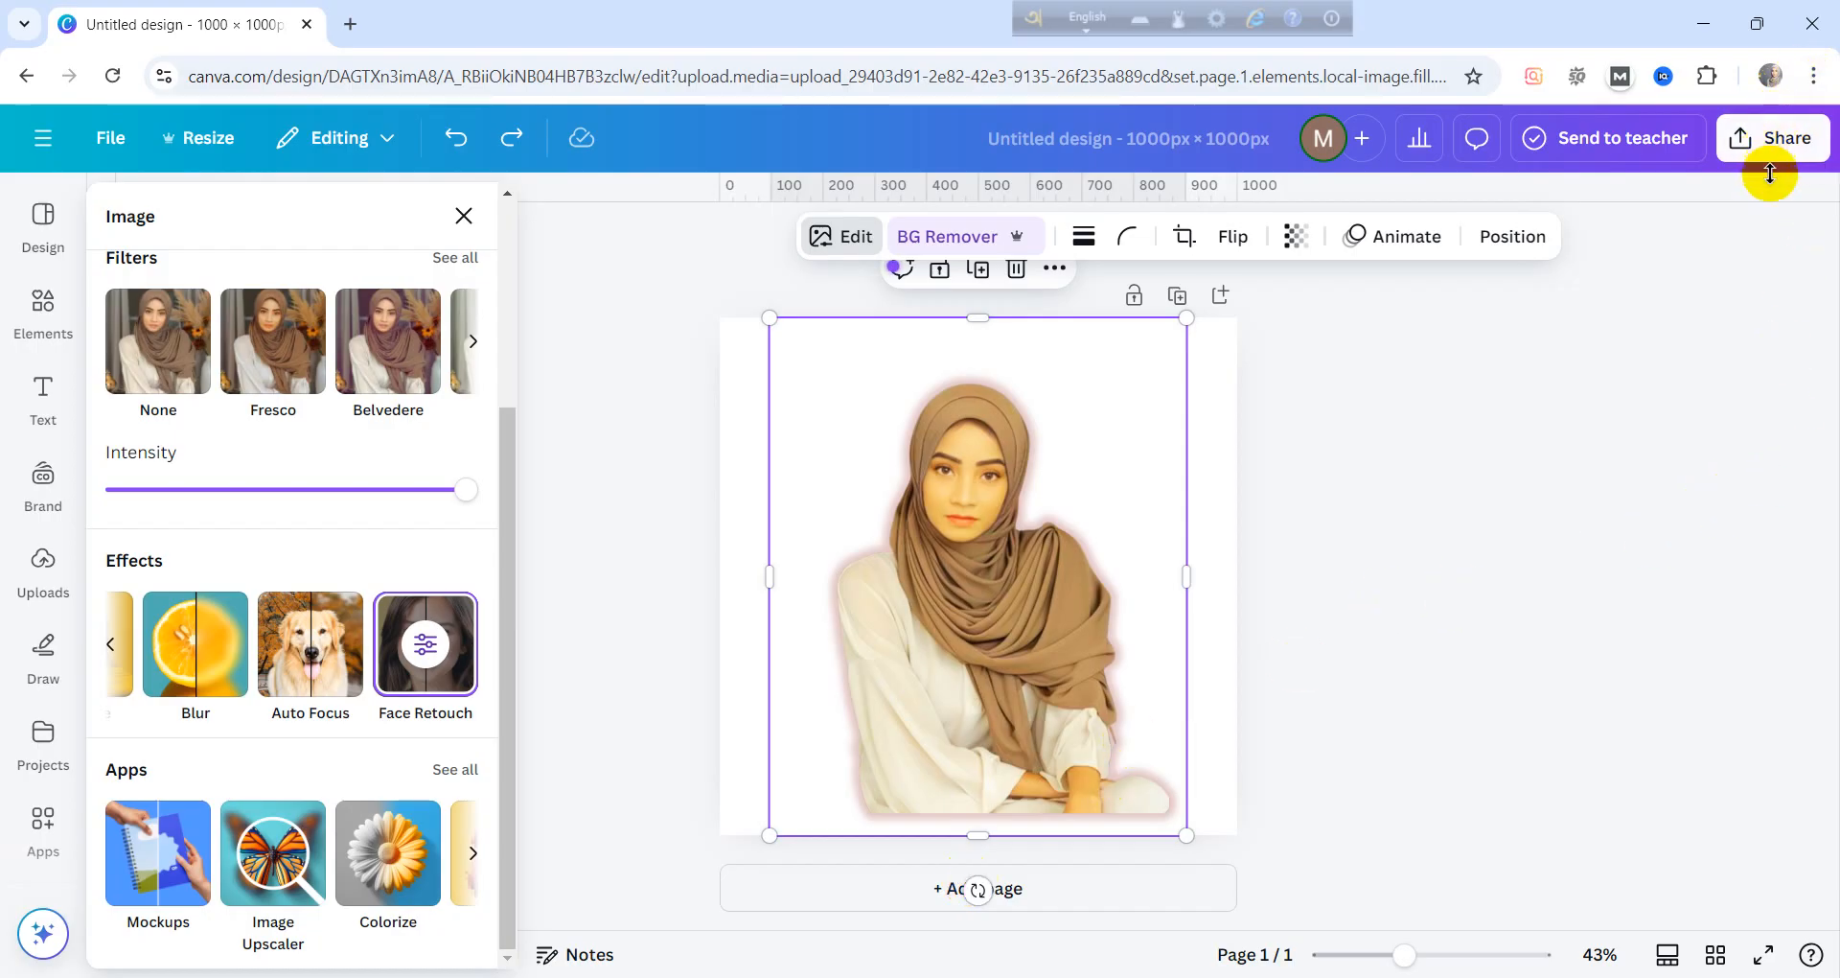
Download the design as a JPG at size 3.125 (3,125 × 3,125 px) and quality 100
click(1740, 144)
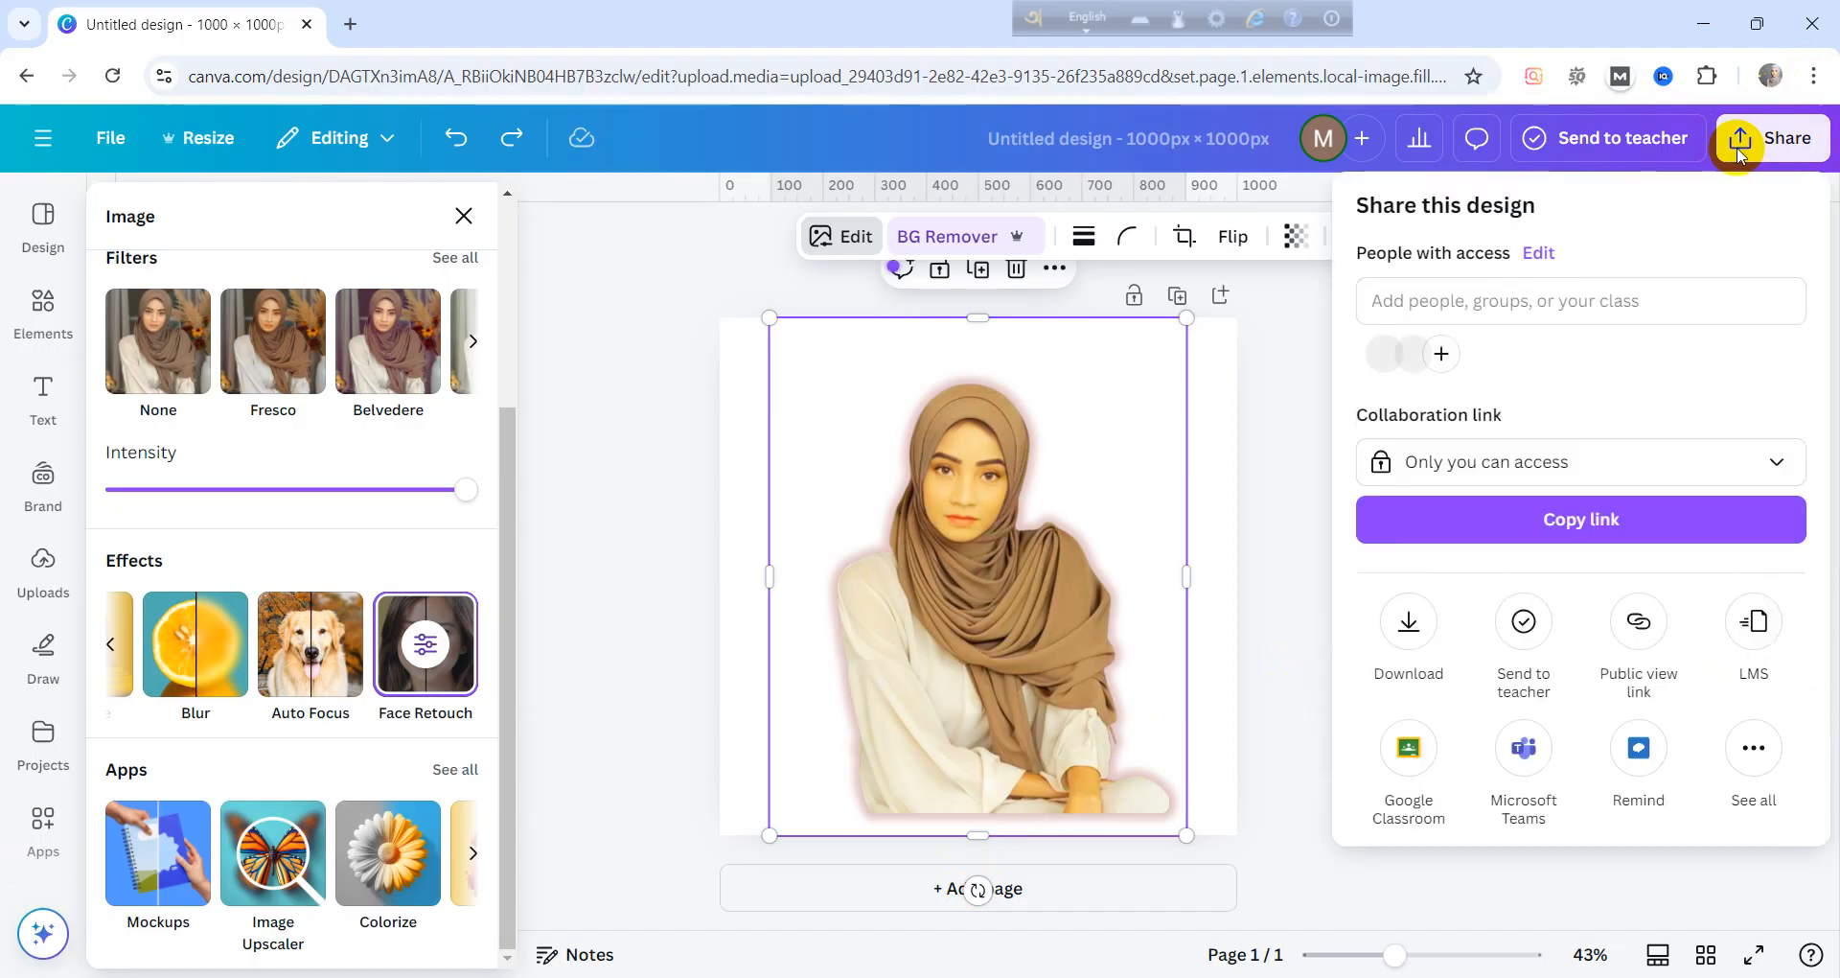
click(1415, 625)
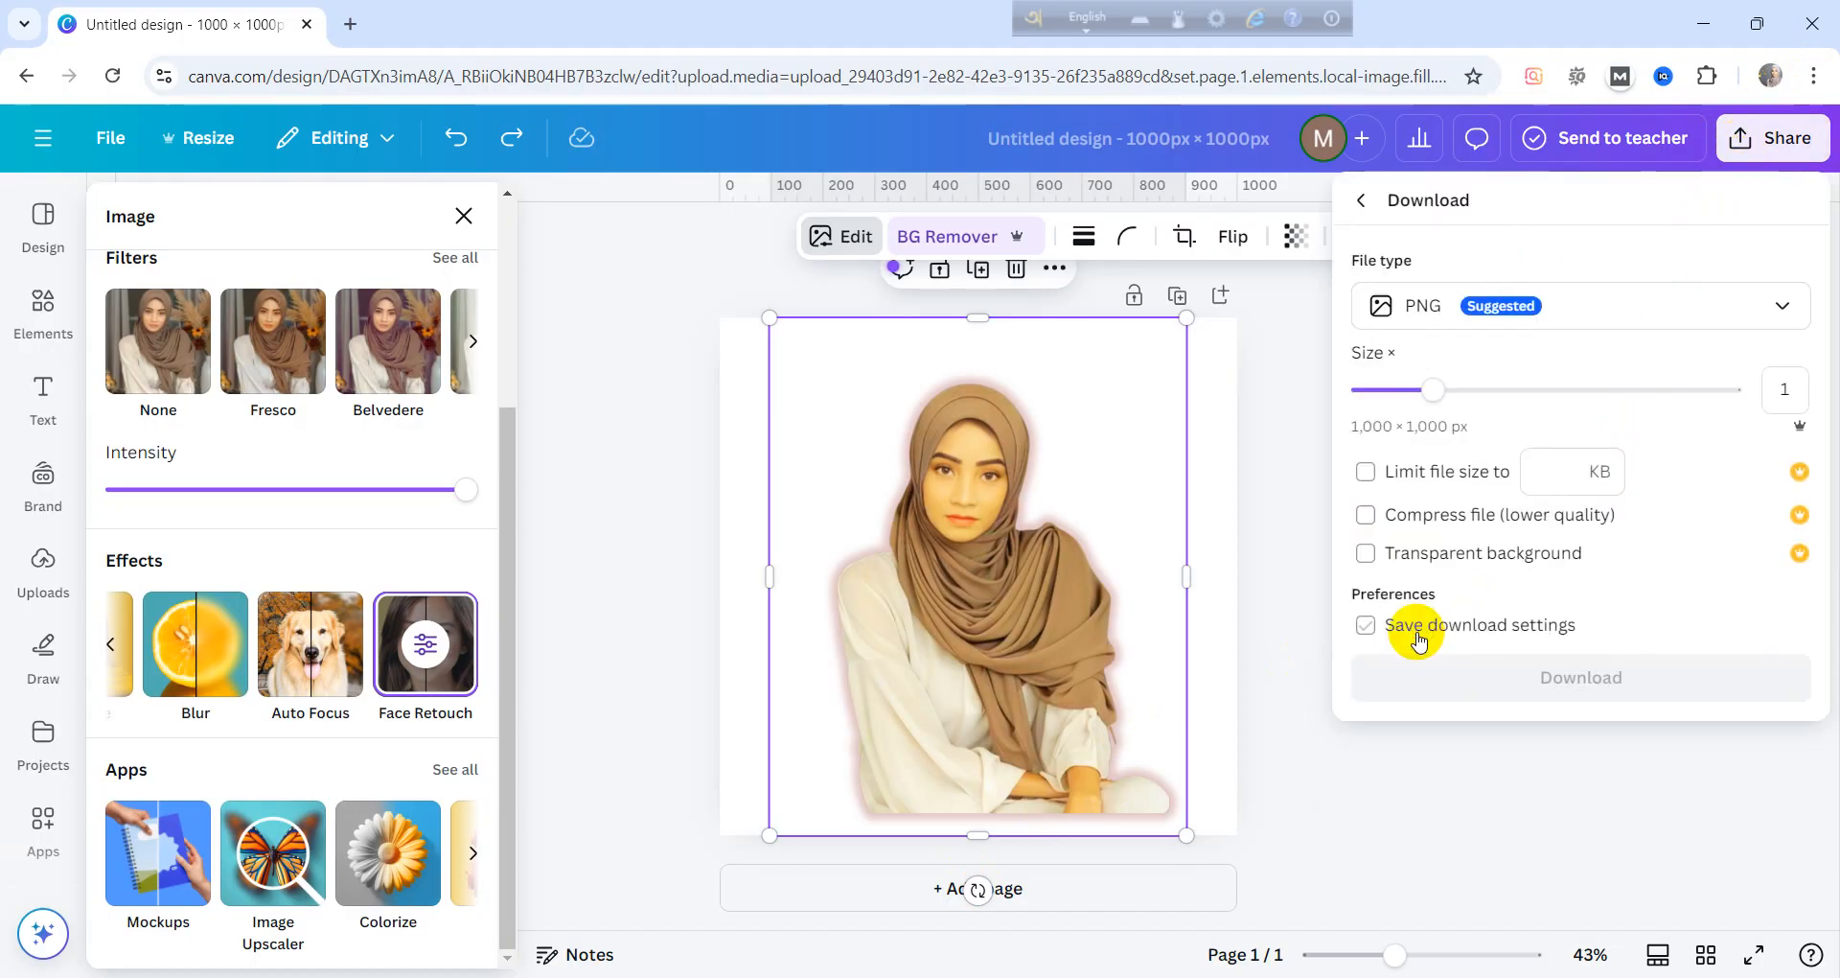
click(1562, 305)
click(1431, 395)
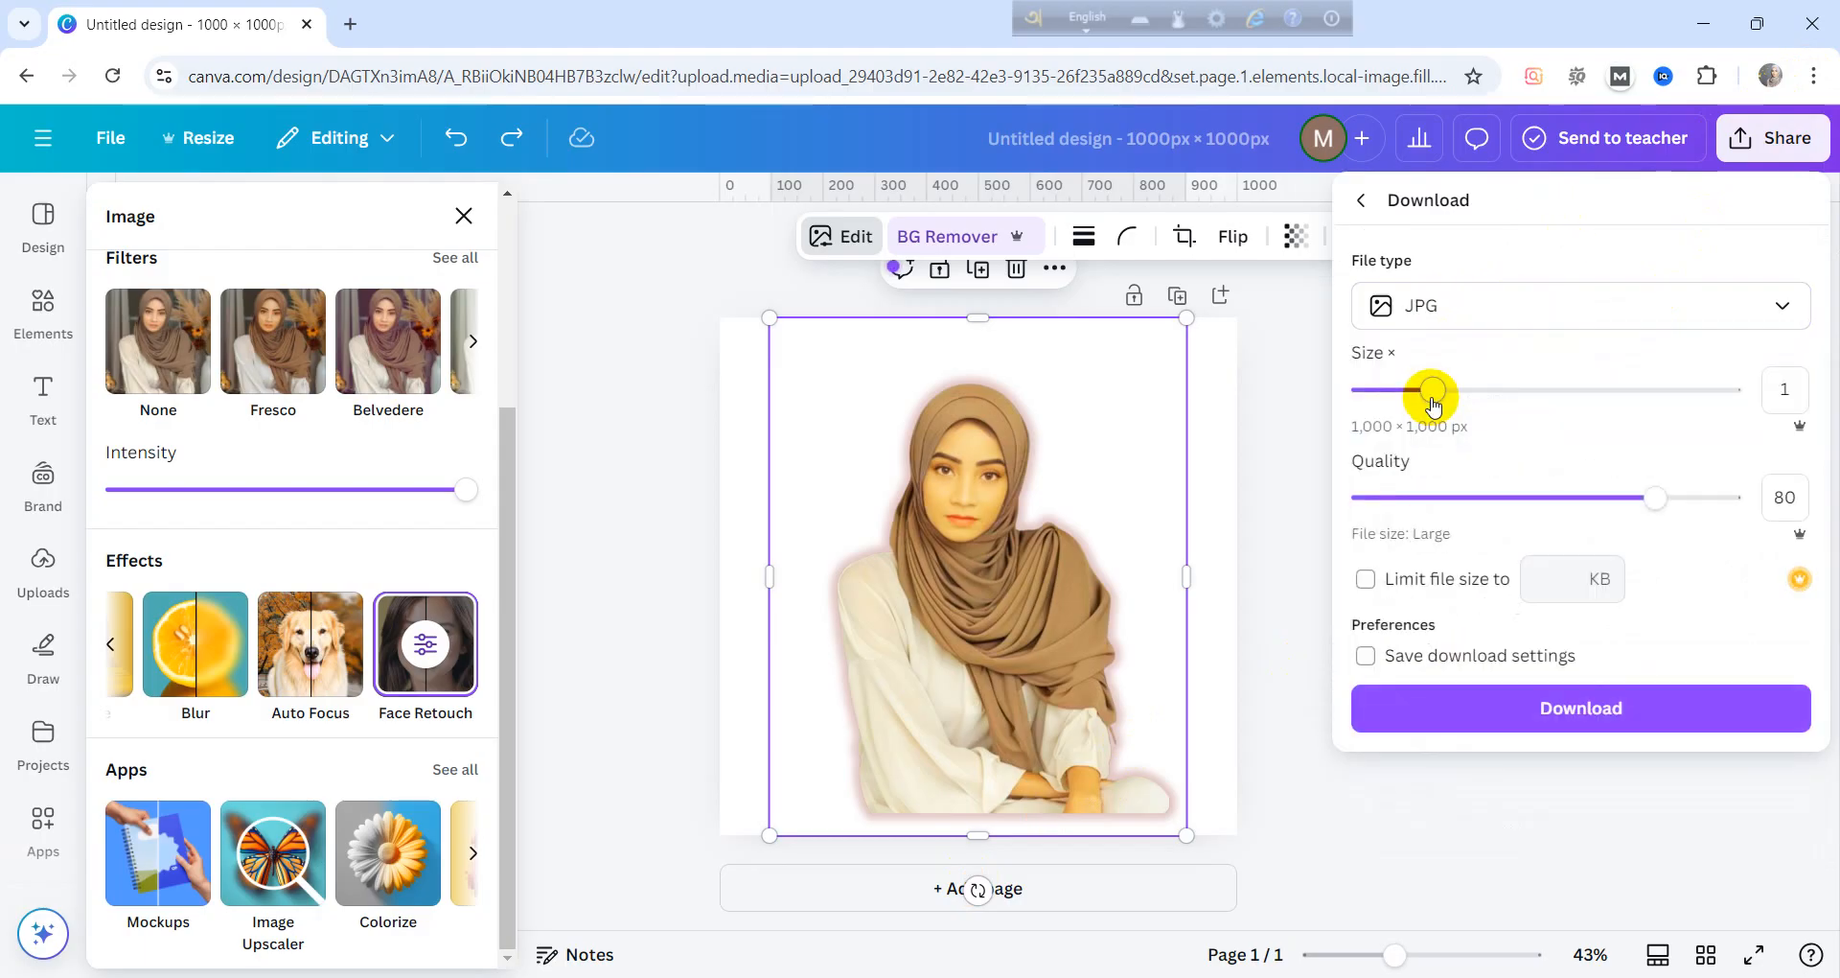
drag(1432, 403, 1795, 365)
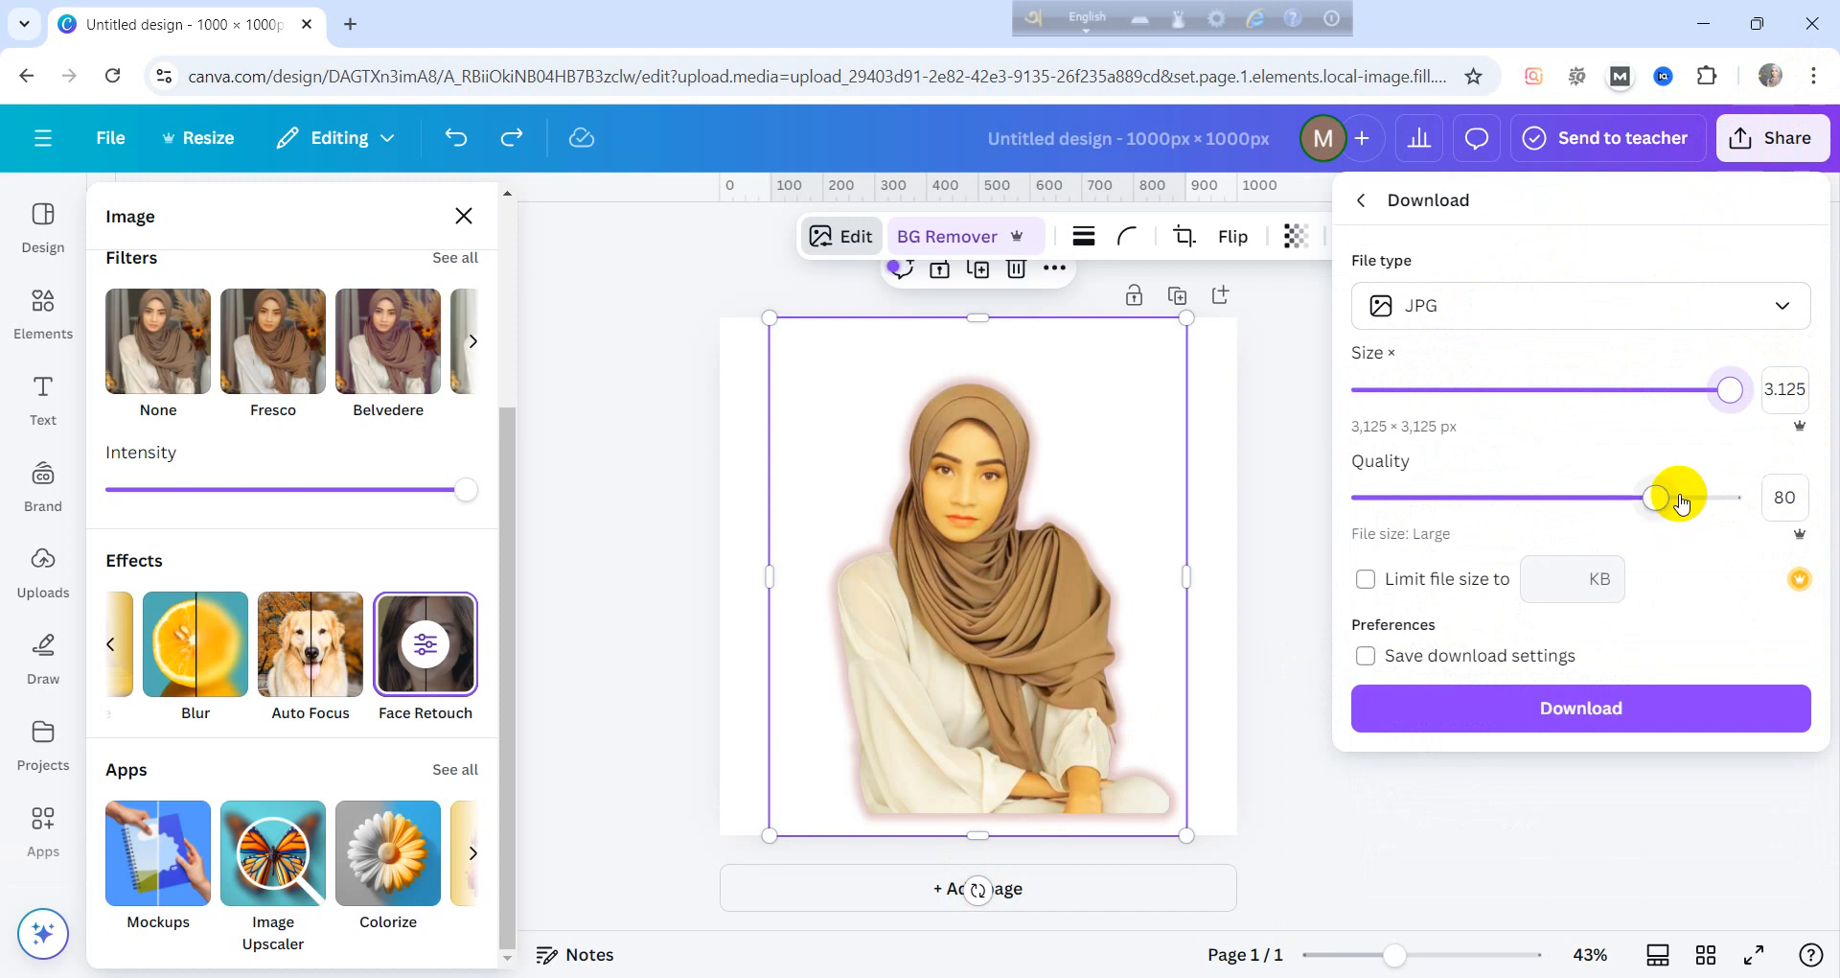
drag(1657, 498, 1779, 484)
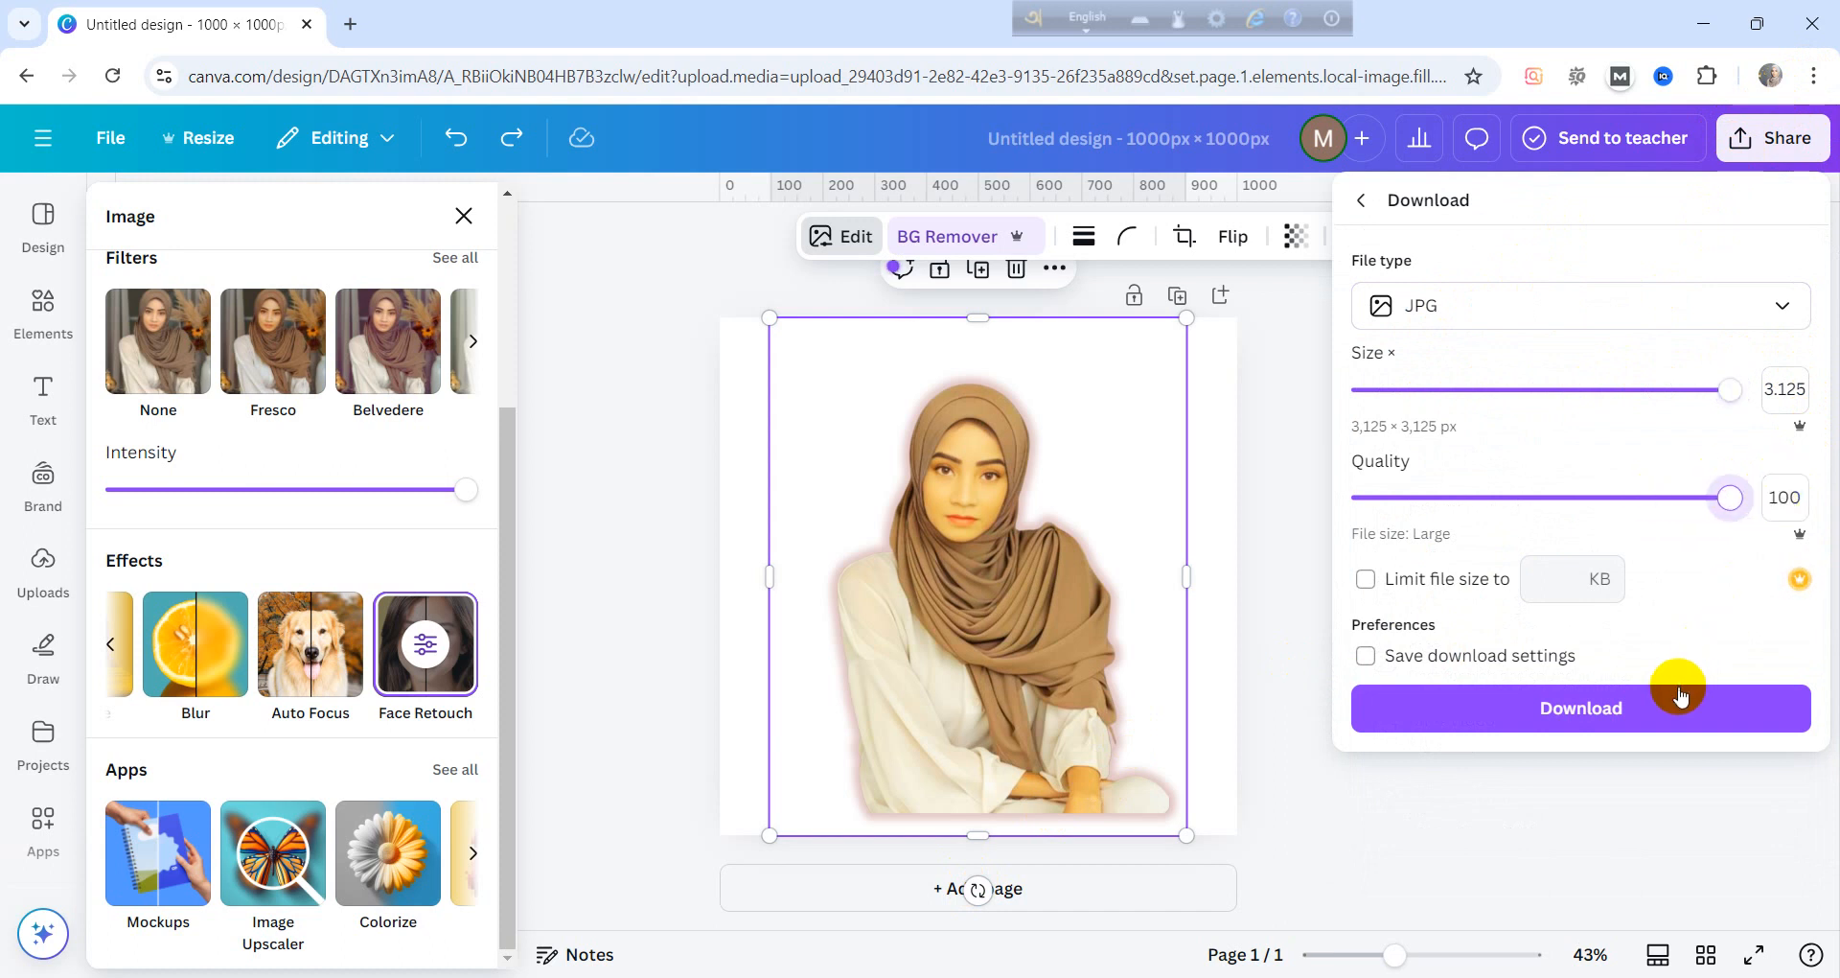
click(1563, 711)
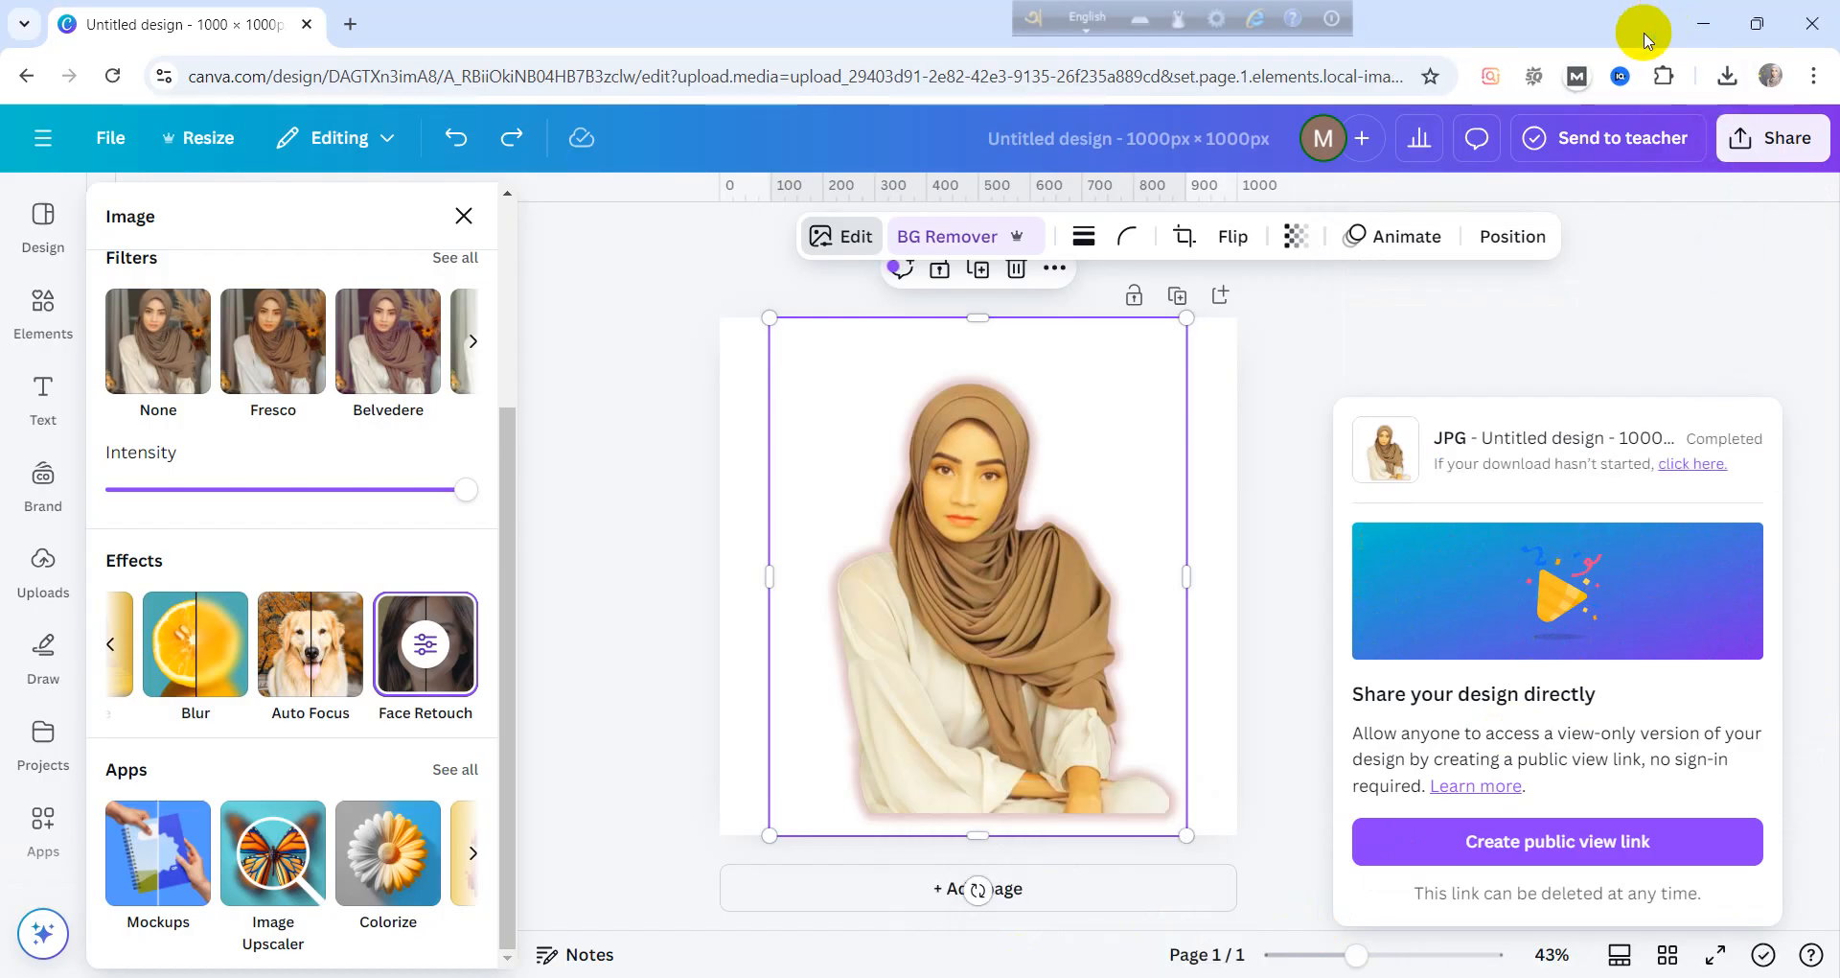
Open the downloaded Untitled design.jpg to examine the exported portrait, and close the image viewer
click(1727, 76)
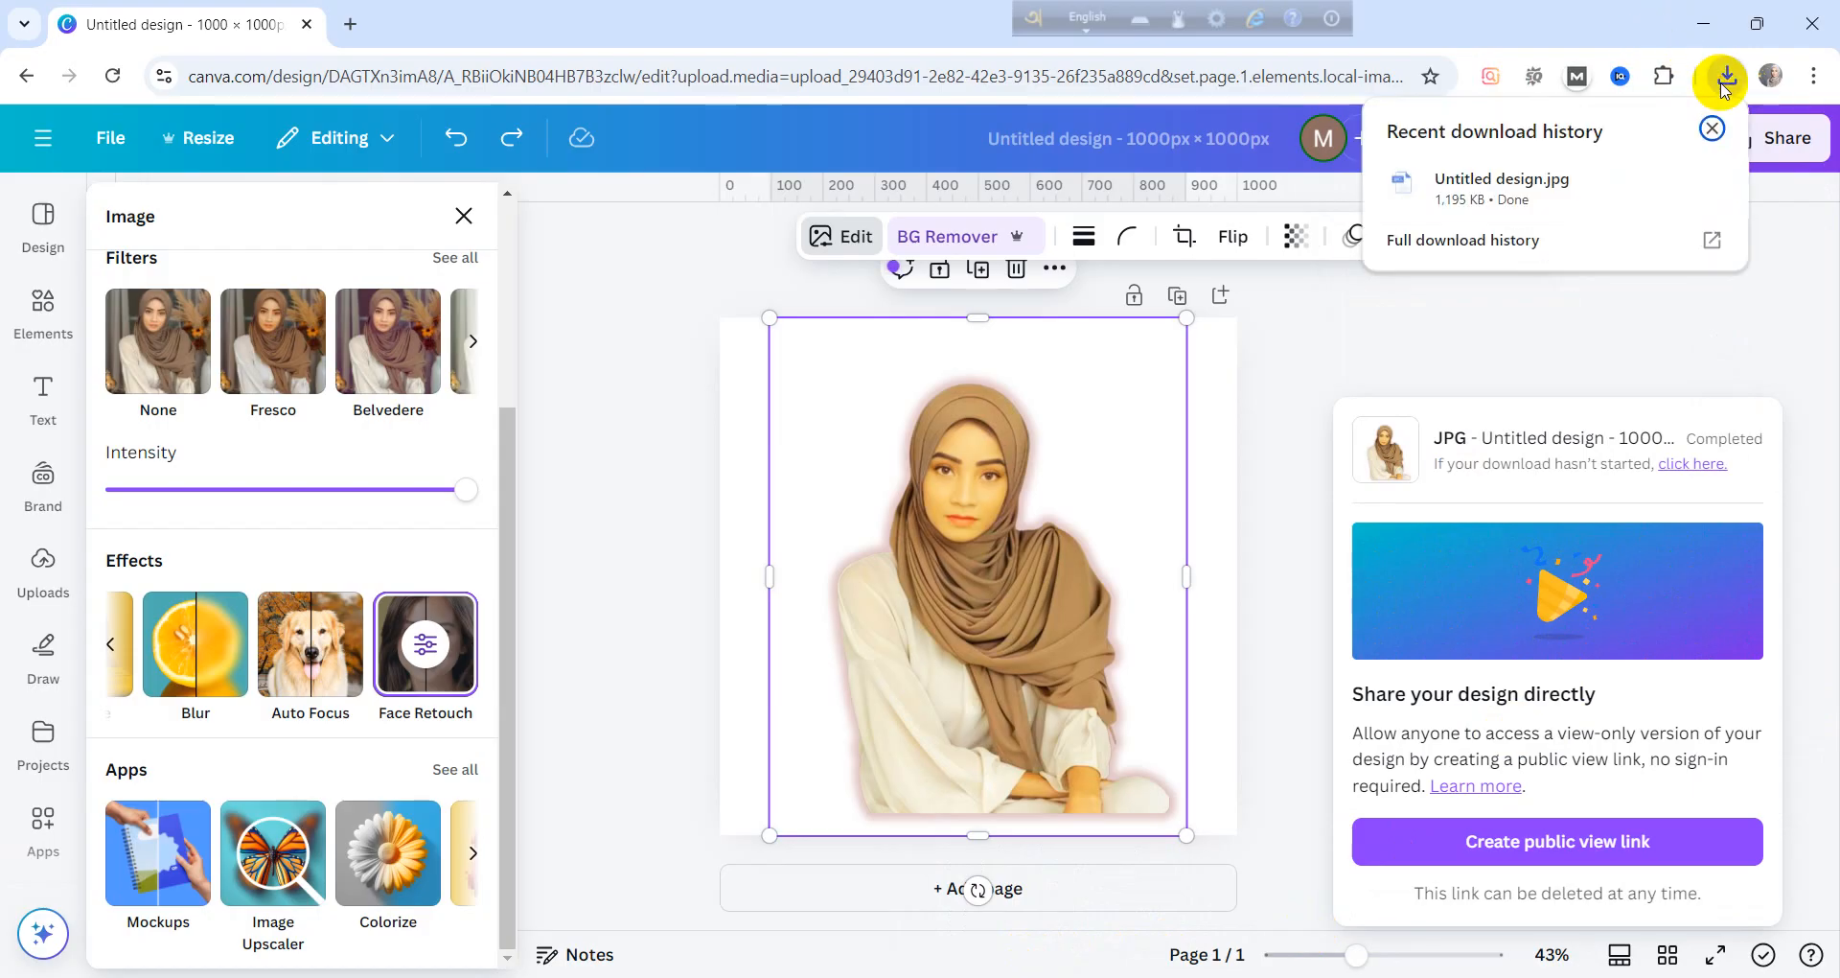
click(1491, 178)
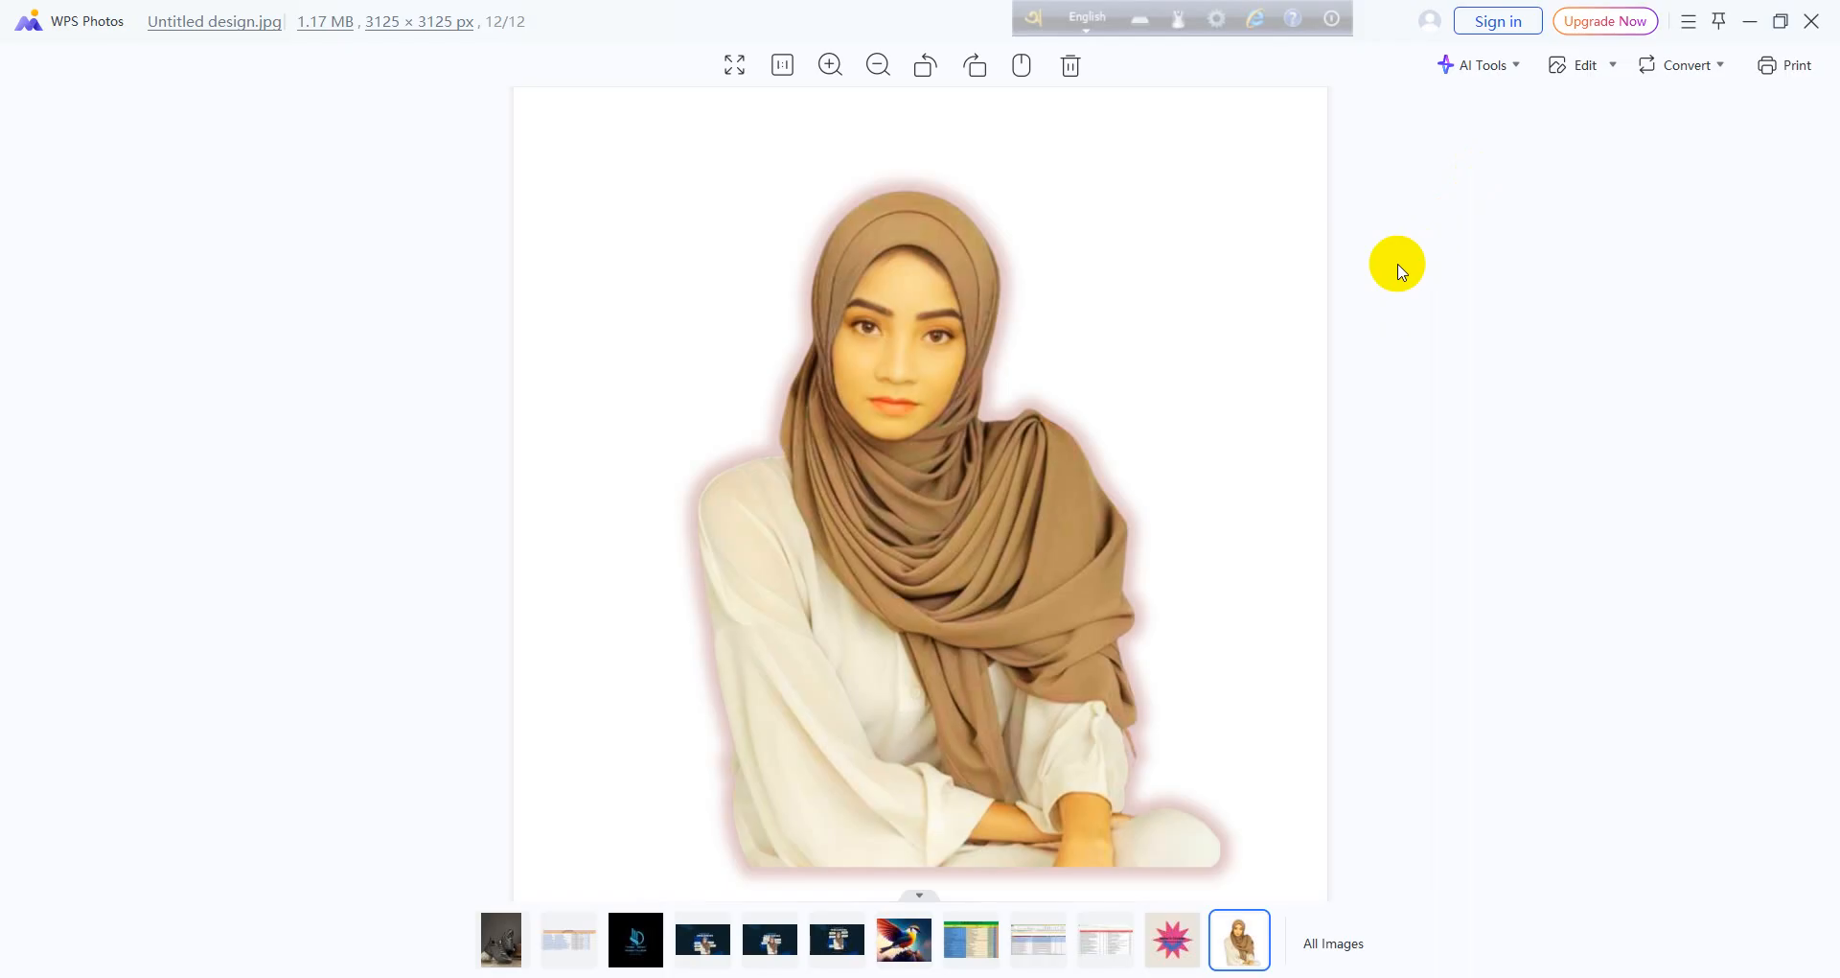
click(1813, 23)
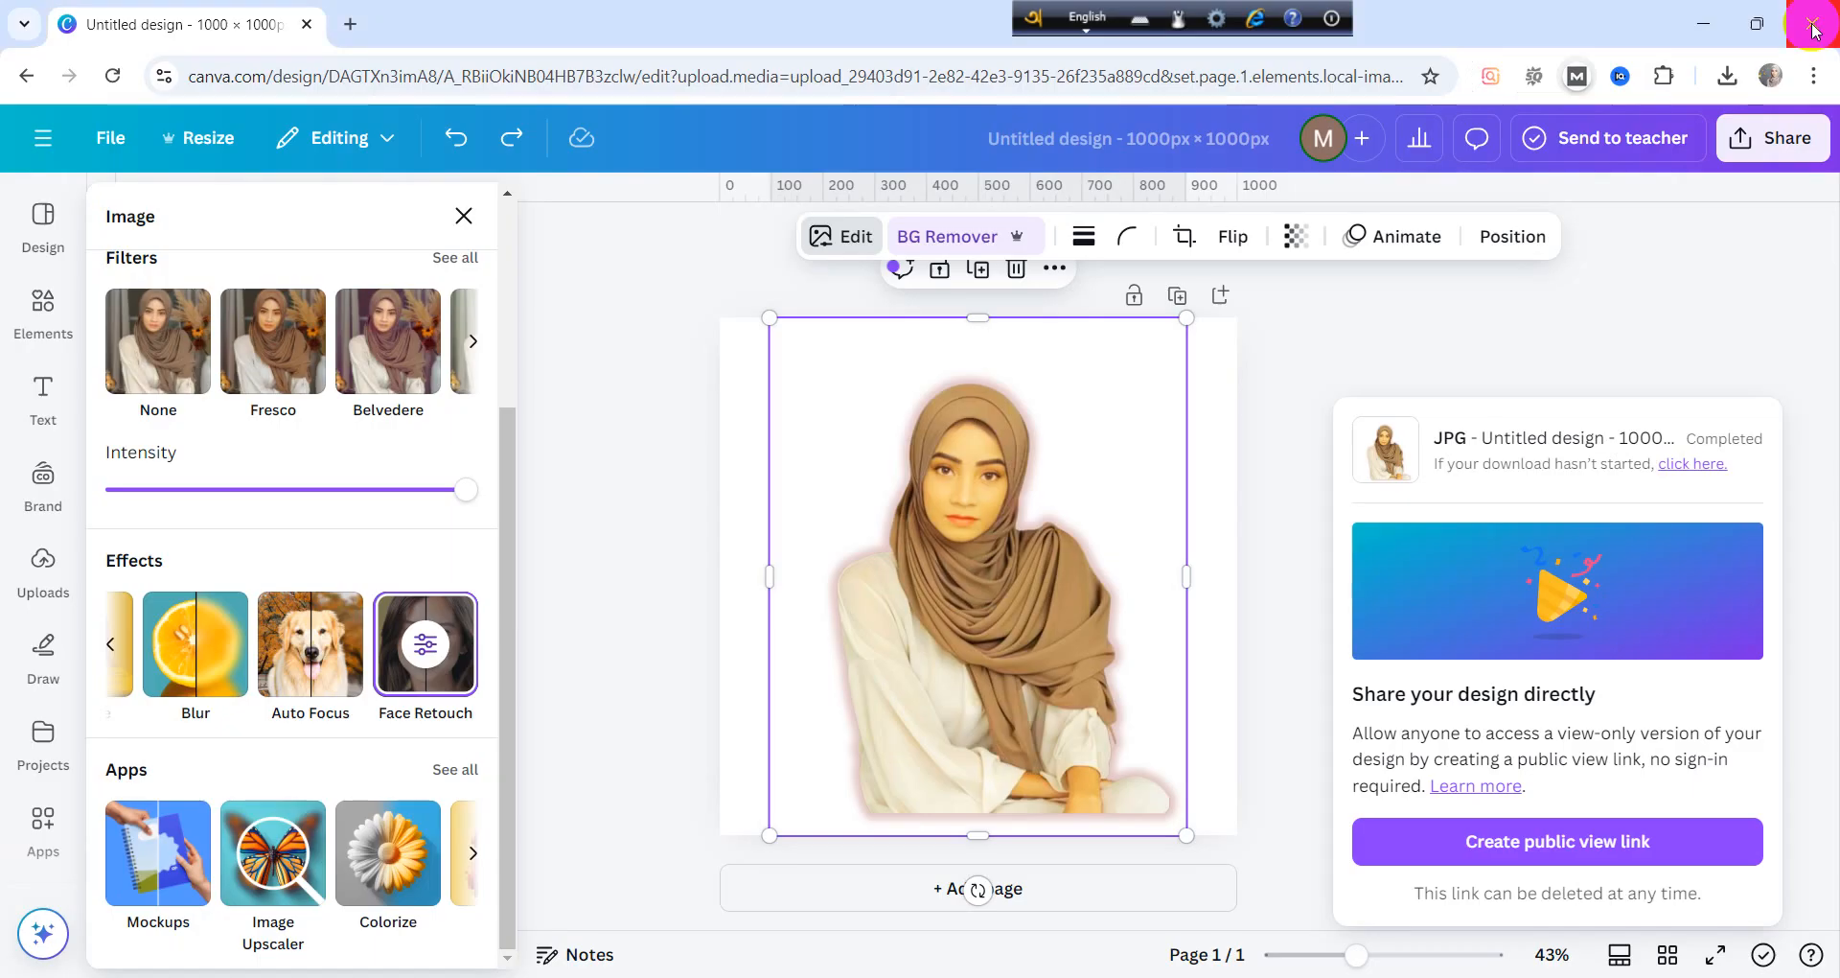